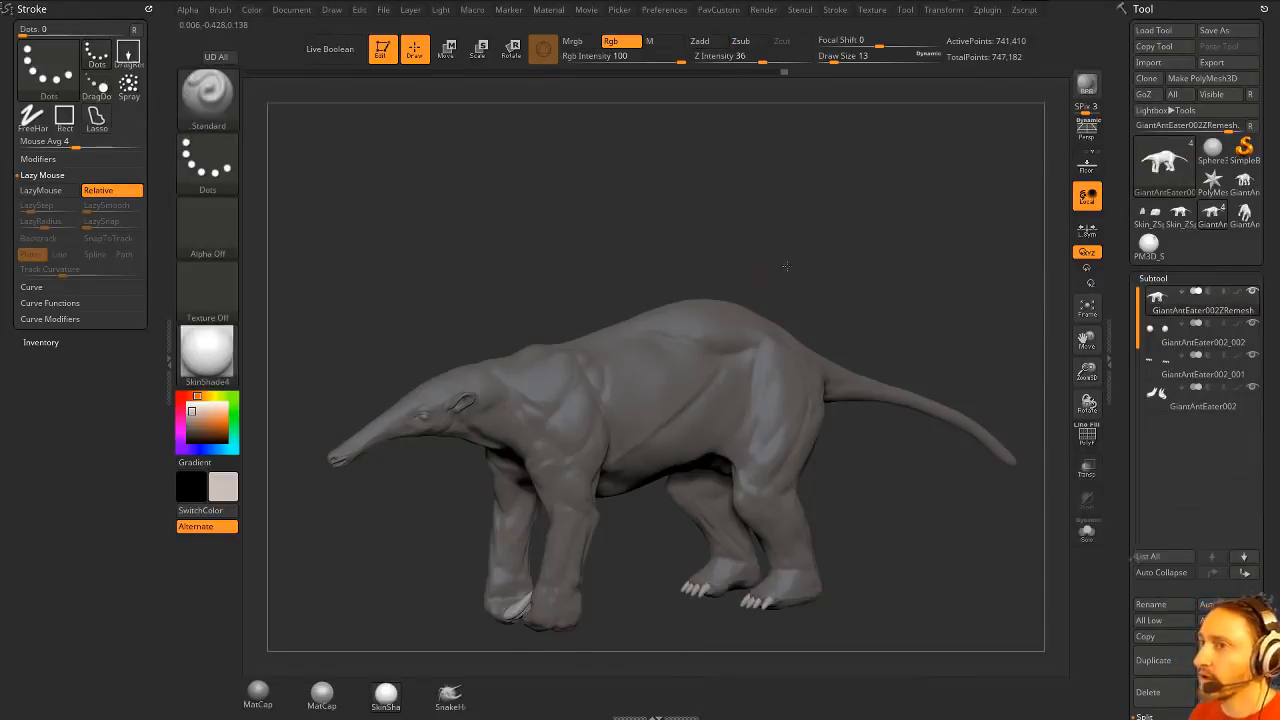
- Turn on the polypaint display for the anteater body subtool
alt+right_drag(736, 308, 822, 290)
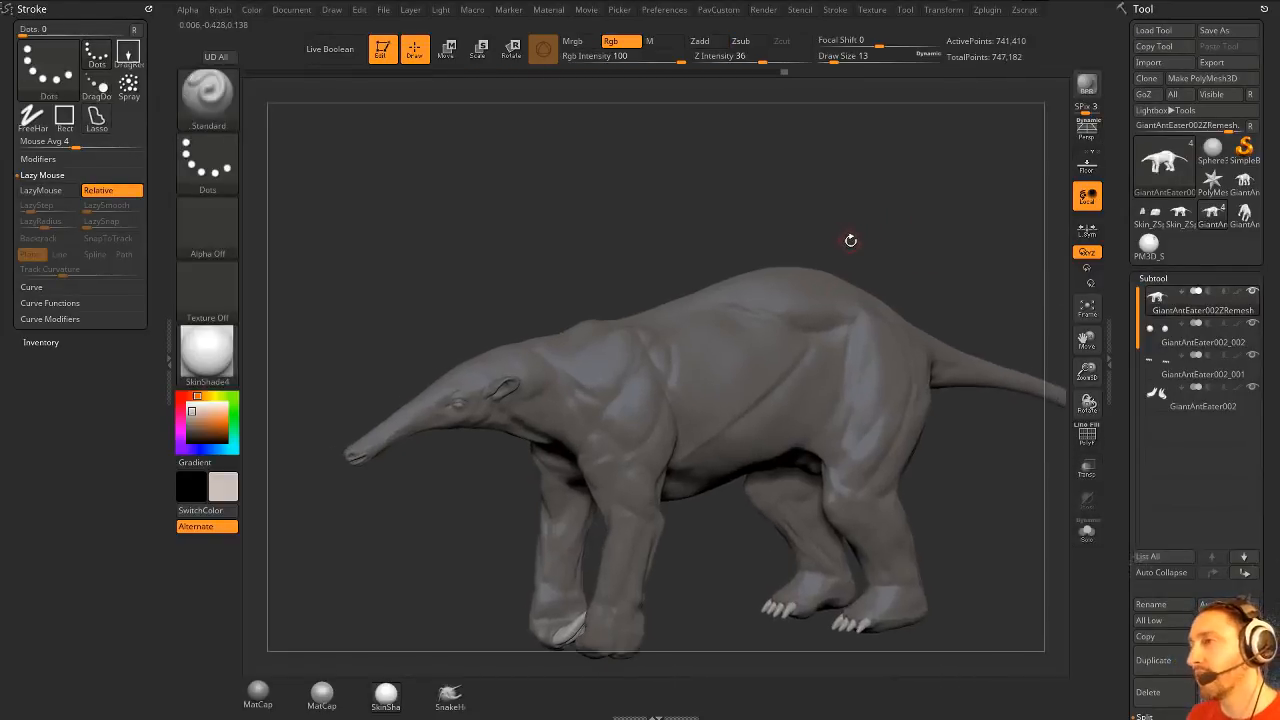
alt+right_drag(906, 240, 888, 219)
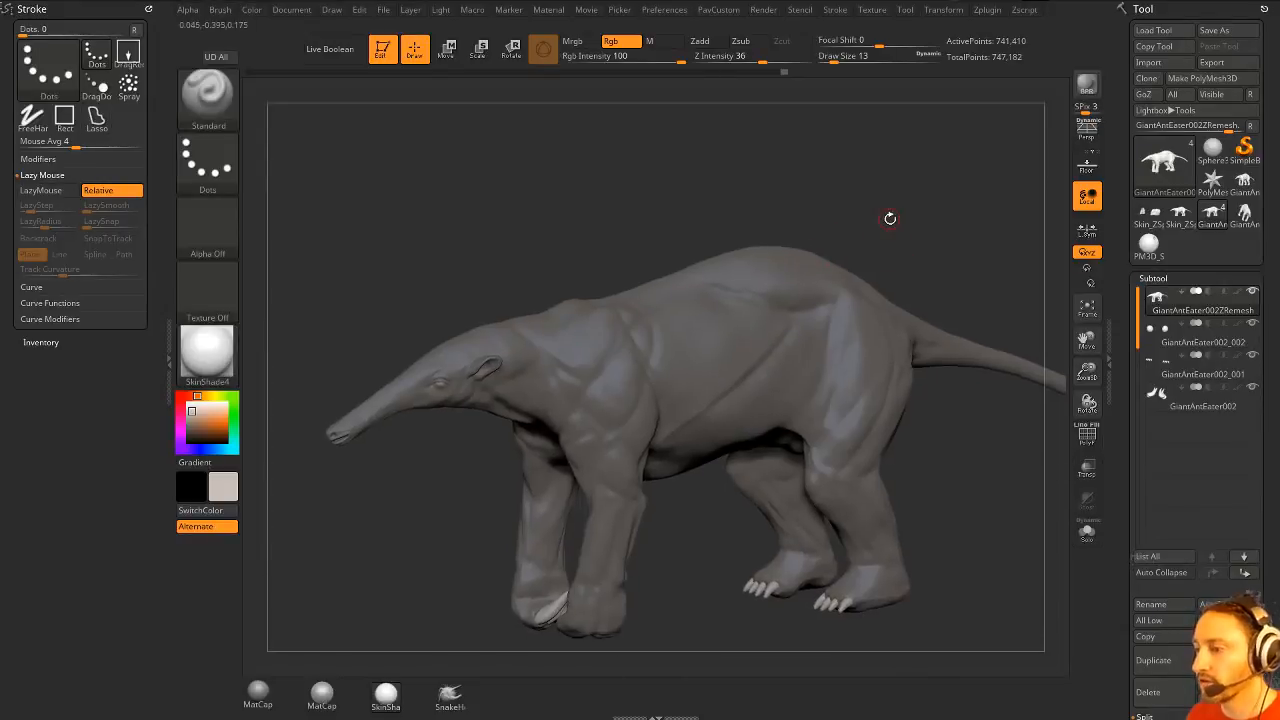
click(655, 716)
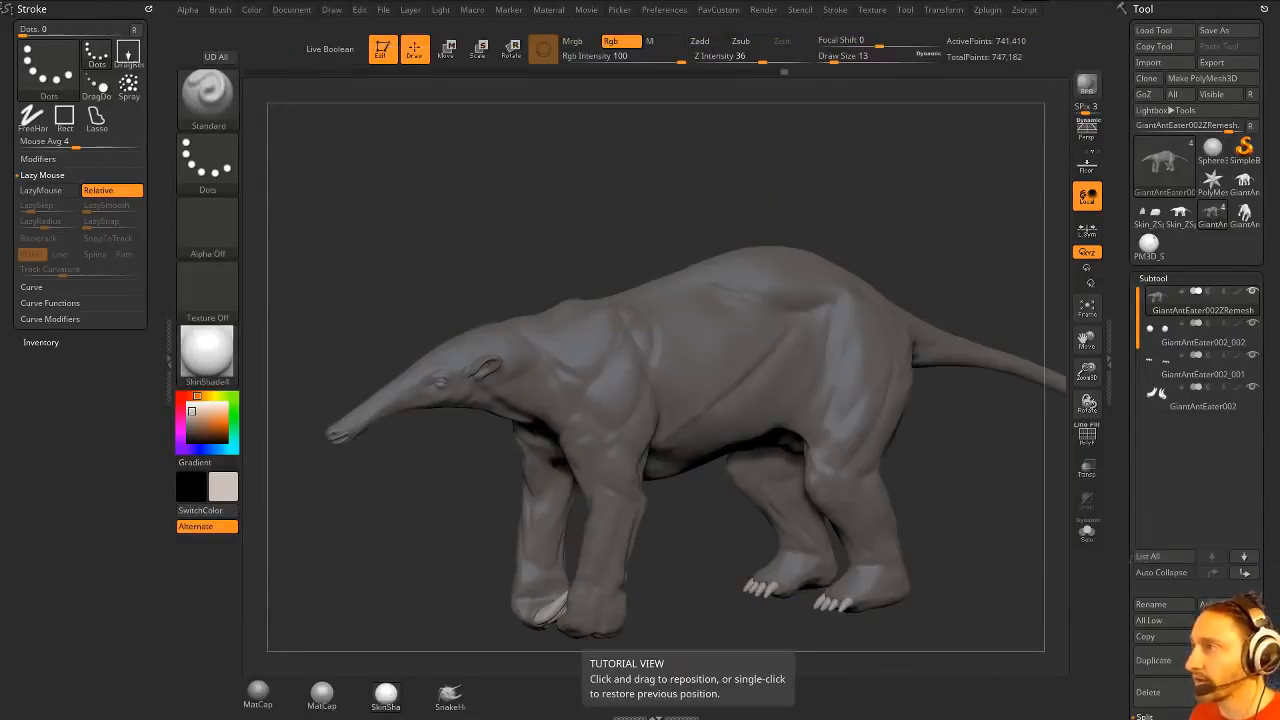
drag(782, 212, 876, 194)
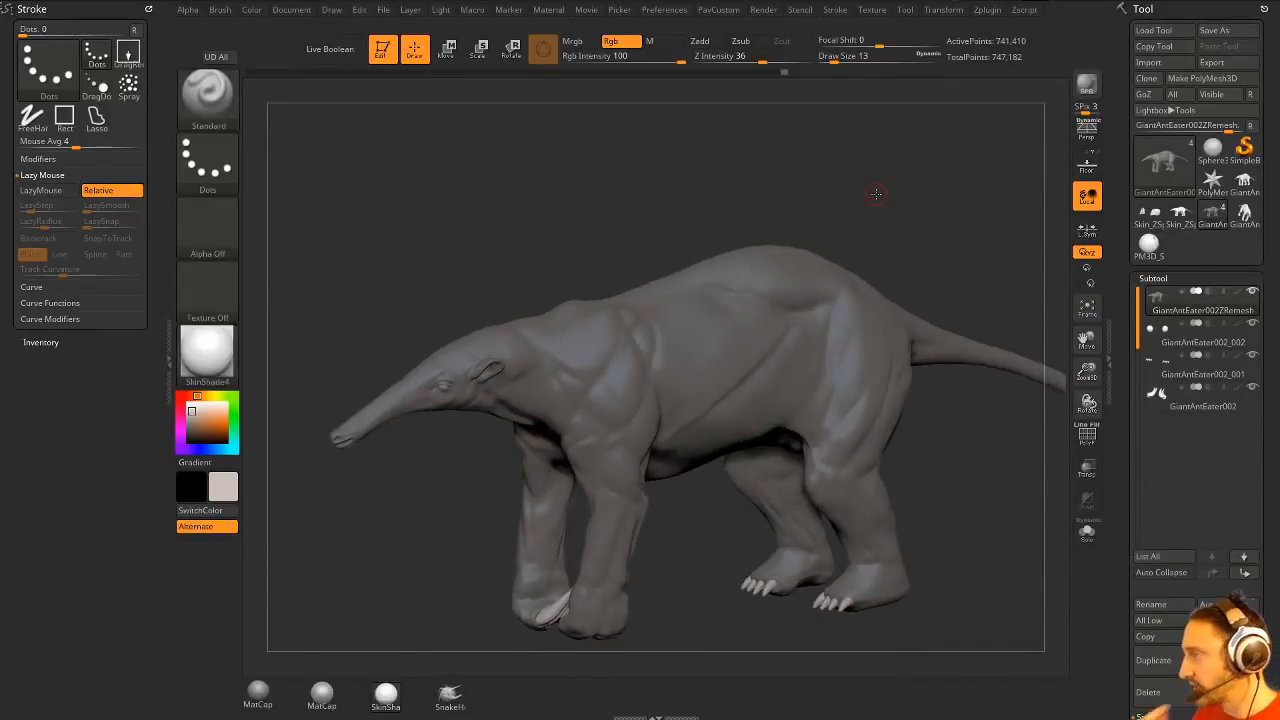
mouse_move(950, 244)
mouse_down()
mouse_move(962, 240)
mouse_move(950, 238)
mouse_move(931, 277)
mouse_move(967, 277)
mouse_move(976, 264)
mouse_move(900, 244)
mouse_move(1060, 240)
mouse_up()
click(1236, 293)
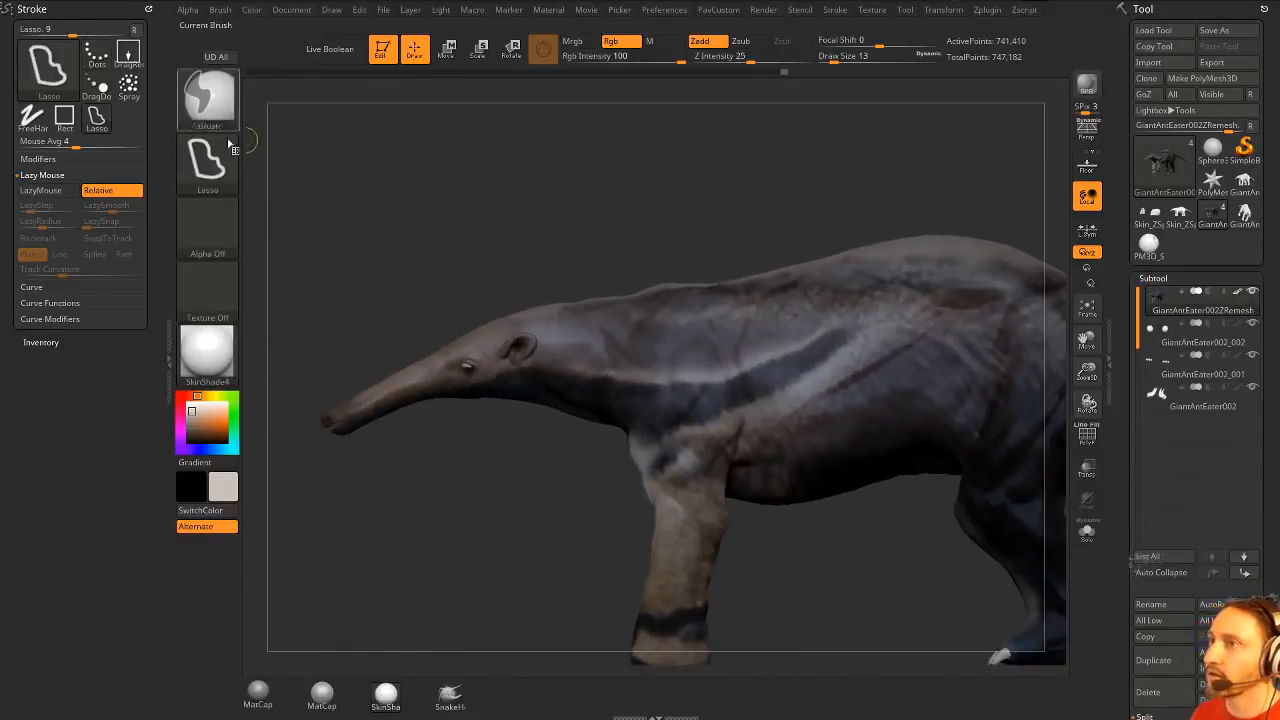
- Mask the anteater's head and generate a FiberMesh preview over the masked area
mouse_move(300, 384)
ctrl+mouse_down()
mouse_move(545, 270)
mouse_move(545, 400)
mouse_move(330, 500)
mouse_move(305, 470)
ctrl+mouse_up()
mouse_move(633, 211)
mouse_down()
mouse_move(631, 266)
mouse_move(543, 286)
mouse_move(619, 208)
mouse_up()
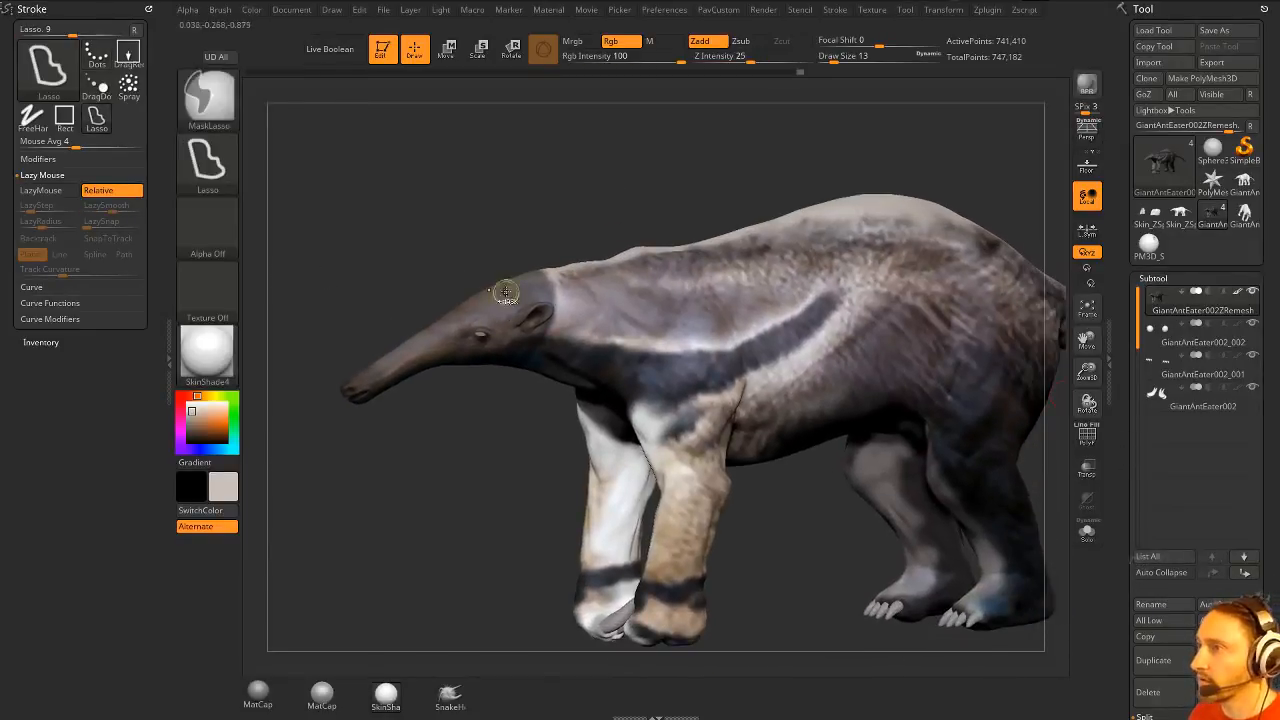
drag(1118, 440, 1130, 258)
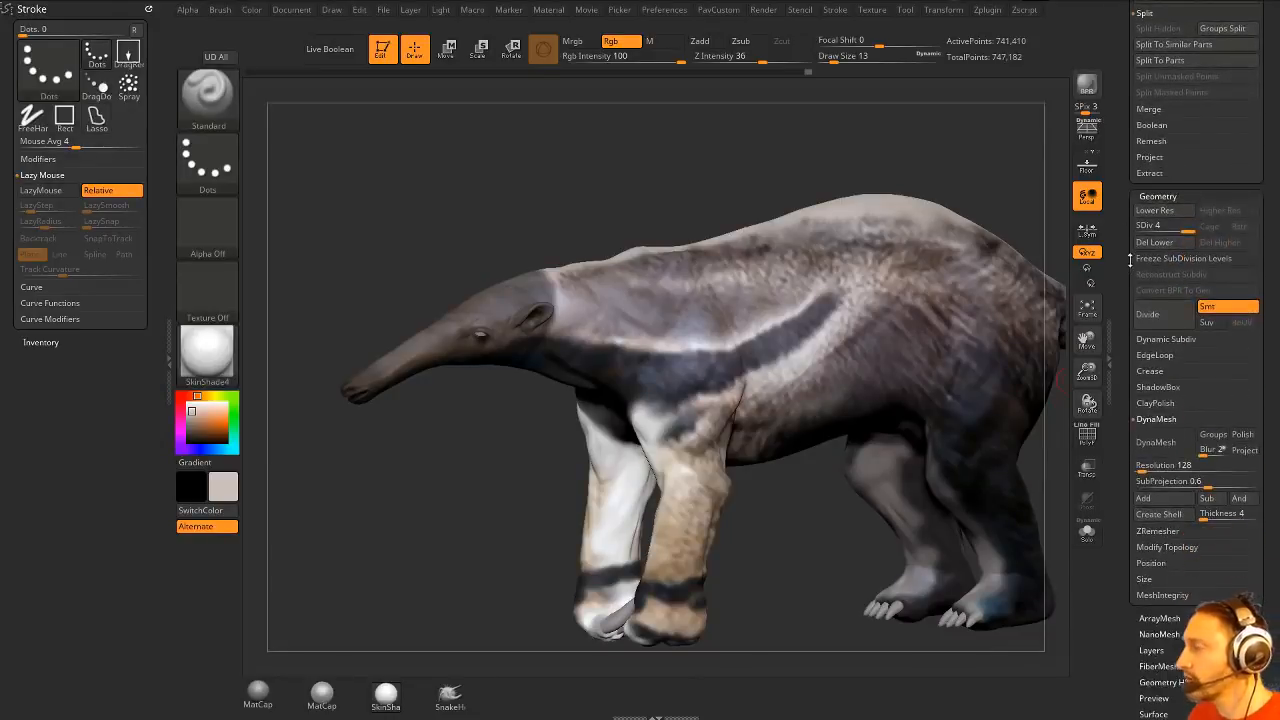
mouse_move(1123, 418)
mouse_down()
mouse_move(1133, 243)
mouse_move(1131, 310)
mouse_up()
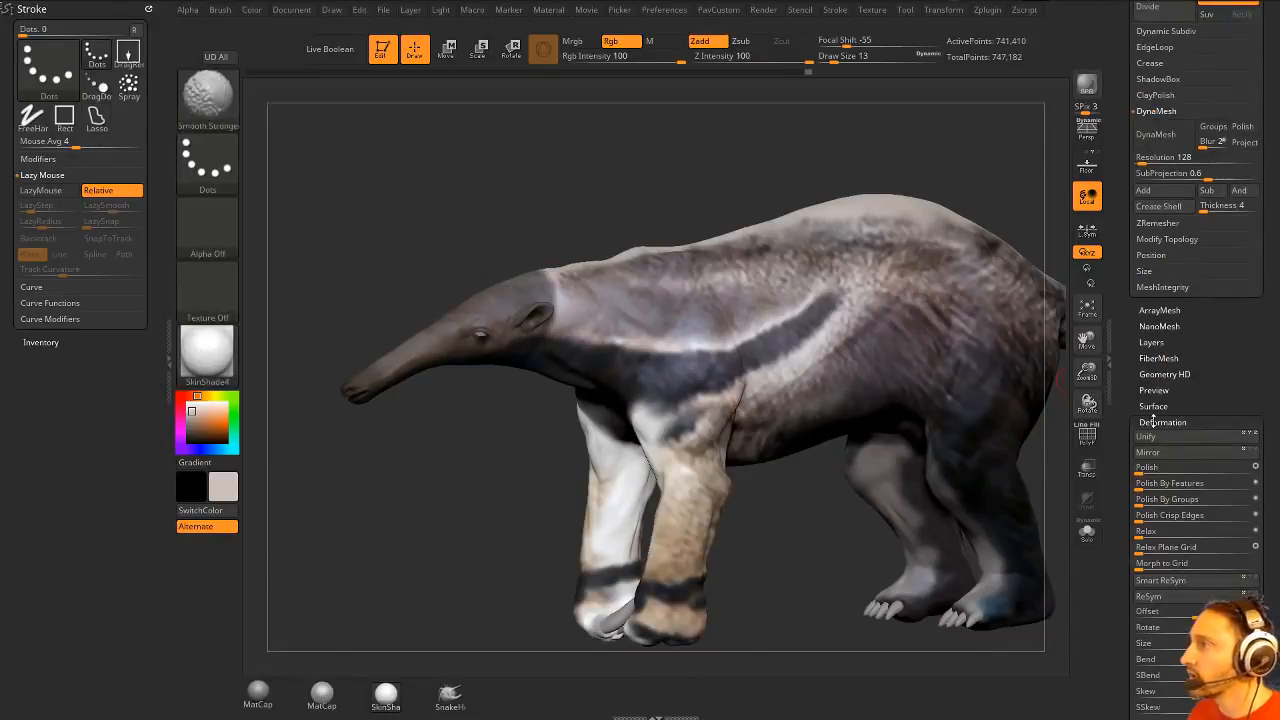
shift+click(1155, 418)
click(1157, 356)
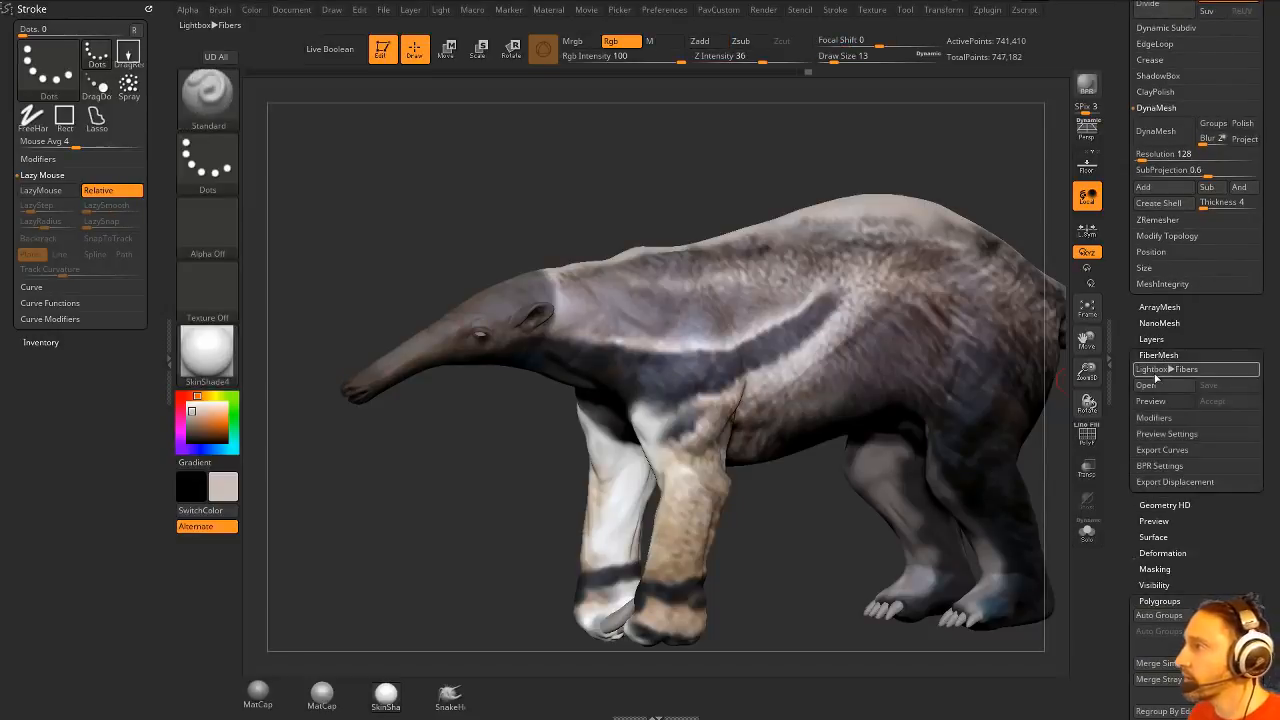
click(1160, 401)
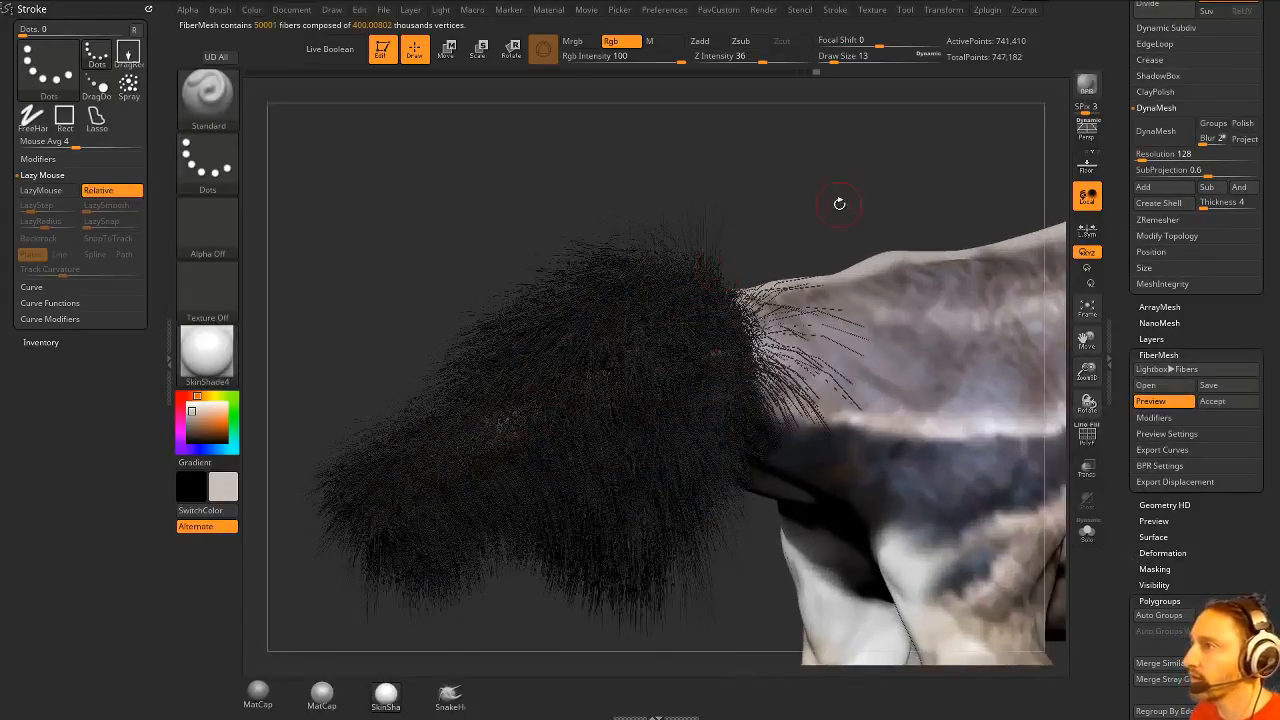
- Shorten the head's preview fibers to a length of about 8.06 and raise MaxFibers to about 272
mouse_move(839, 204)
alt+mouse_down()
mouse_move(813, 144)
mouse_move(879, 173)
alt+mouse_up()
key(s)
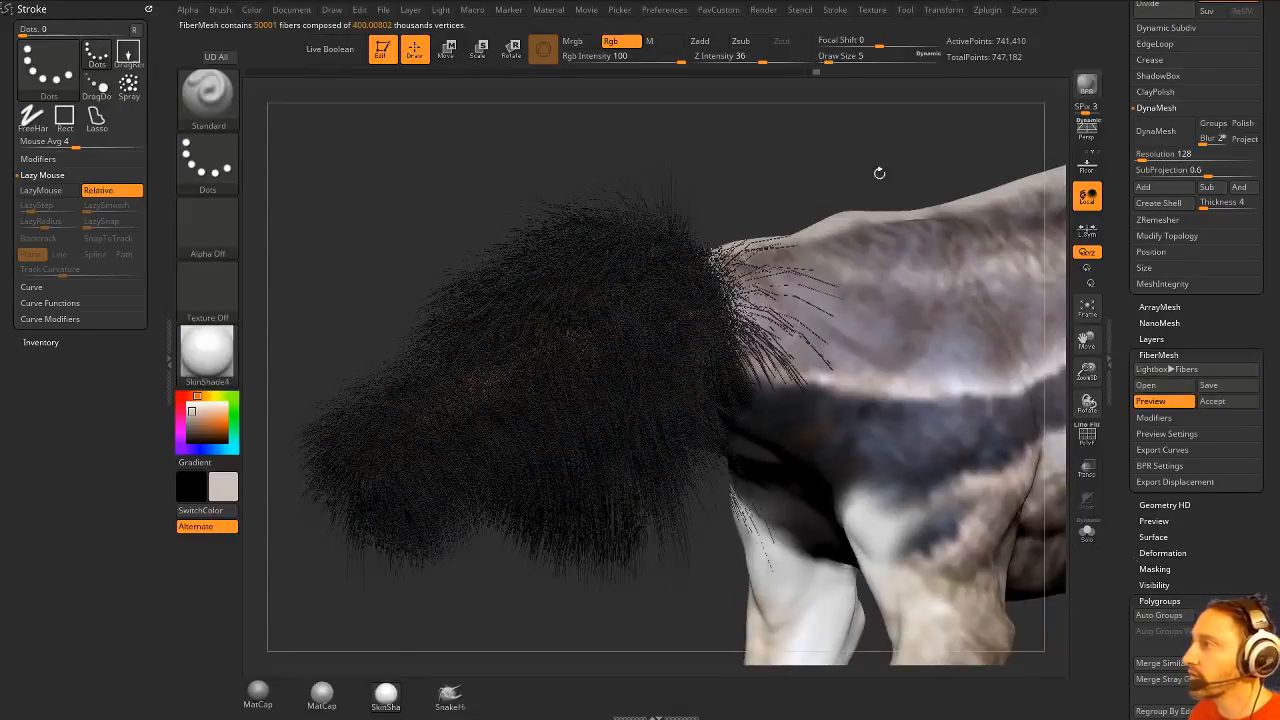
click(1156, 418)
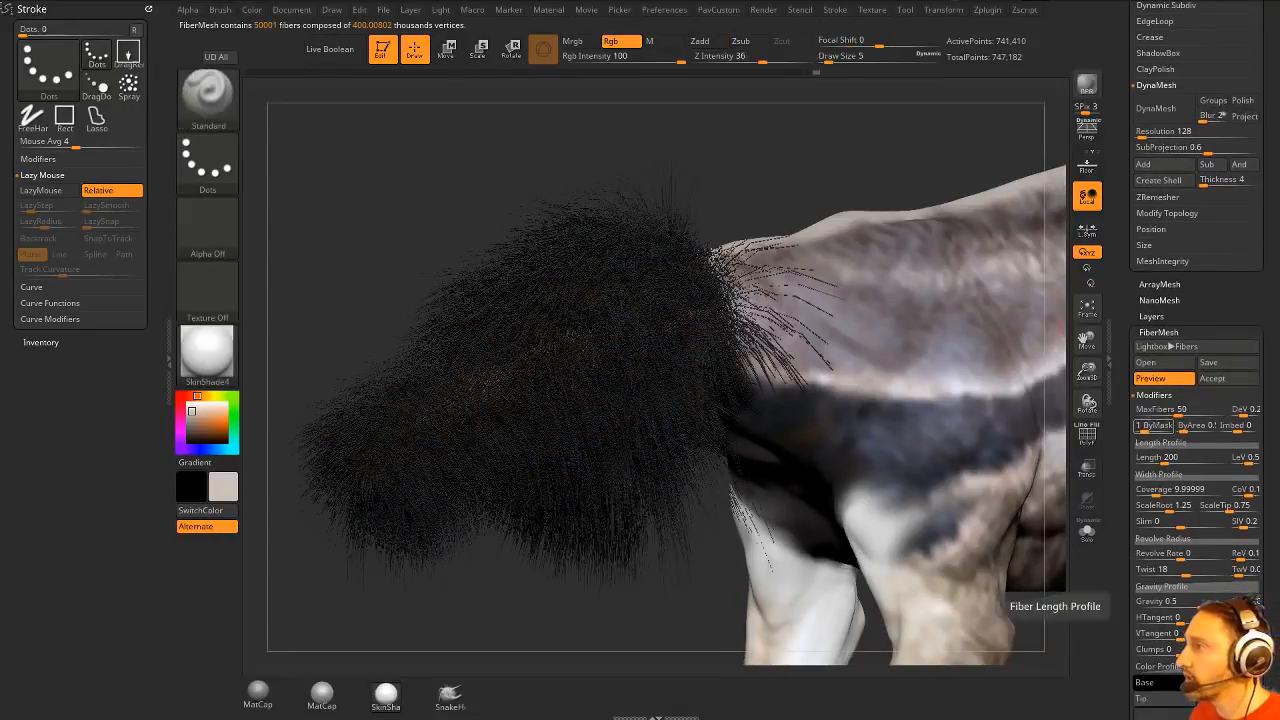
drag(1163, 463, 1146, 464)
alt+drag(651, 557, 642, 586)
drag(1178, 414, 1189, 414)
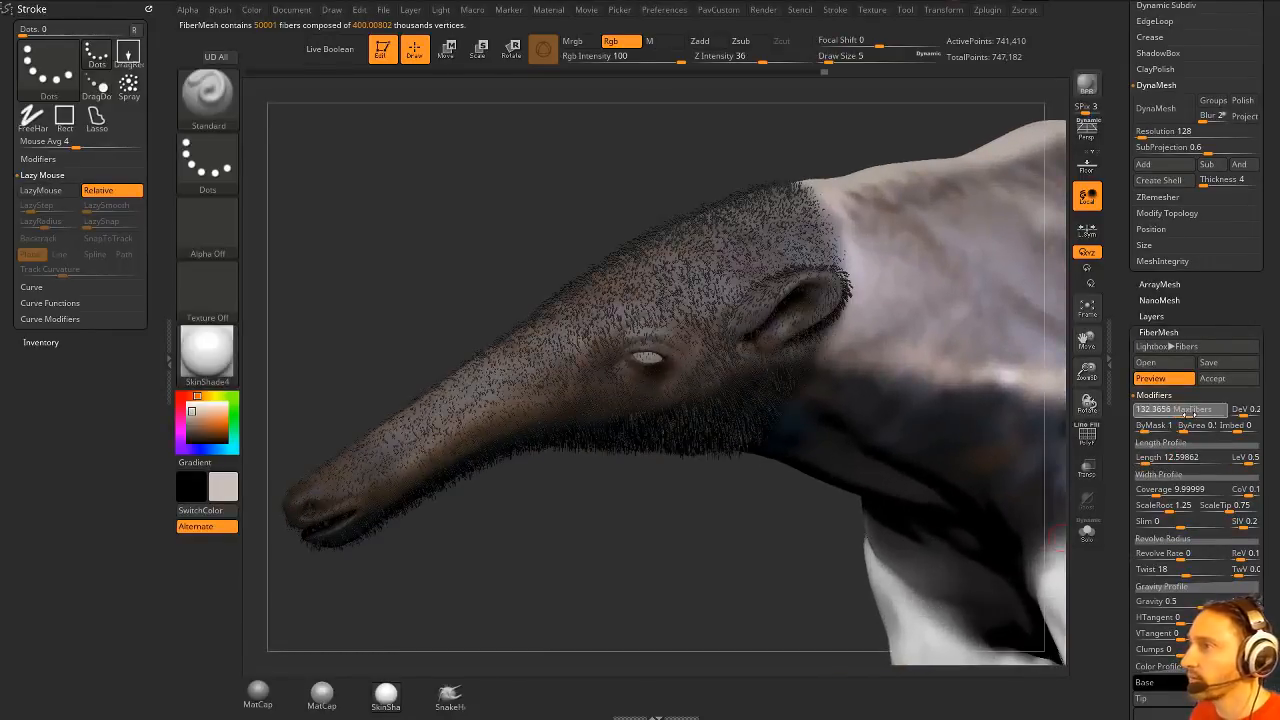
click(1150, 457)
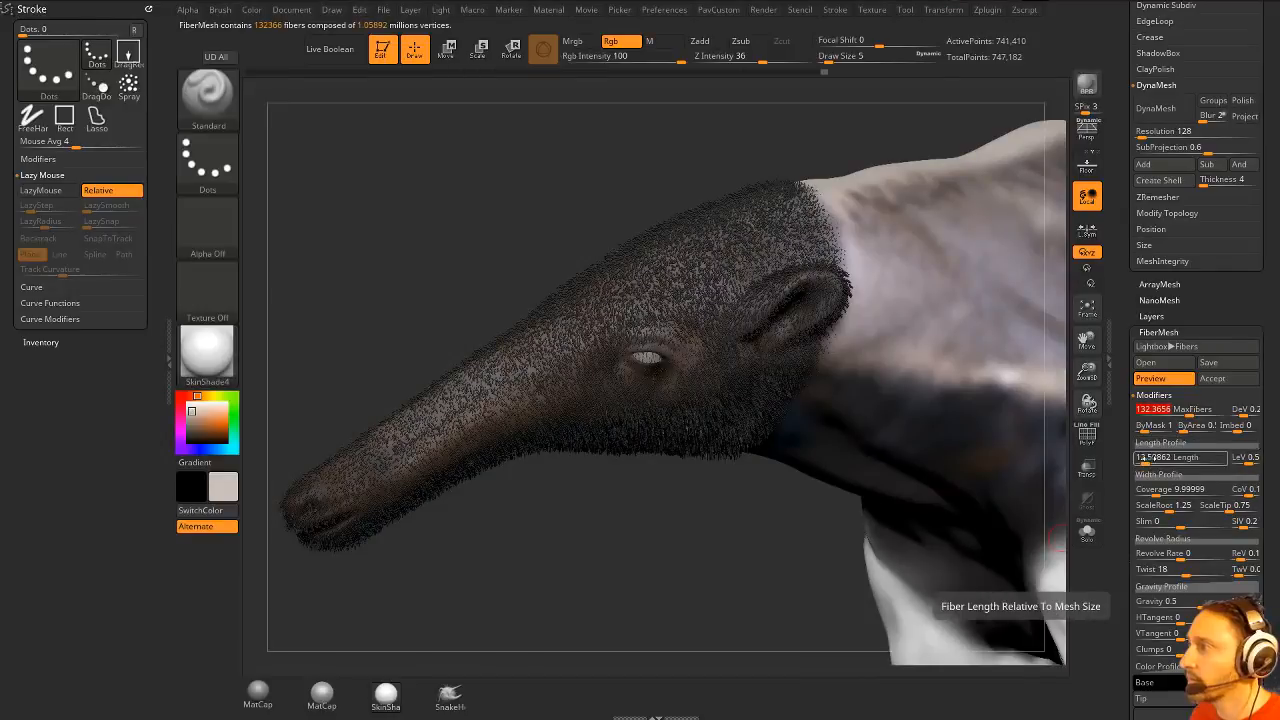
drag(1146, 460, 1143, 460)
drag(1189, 413, 1199, 413)
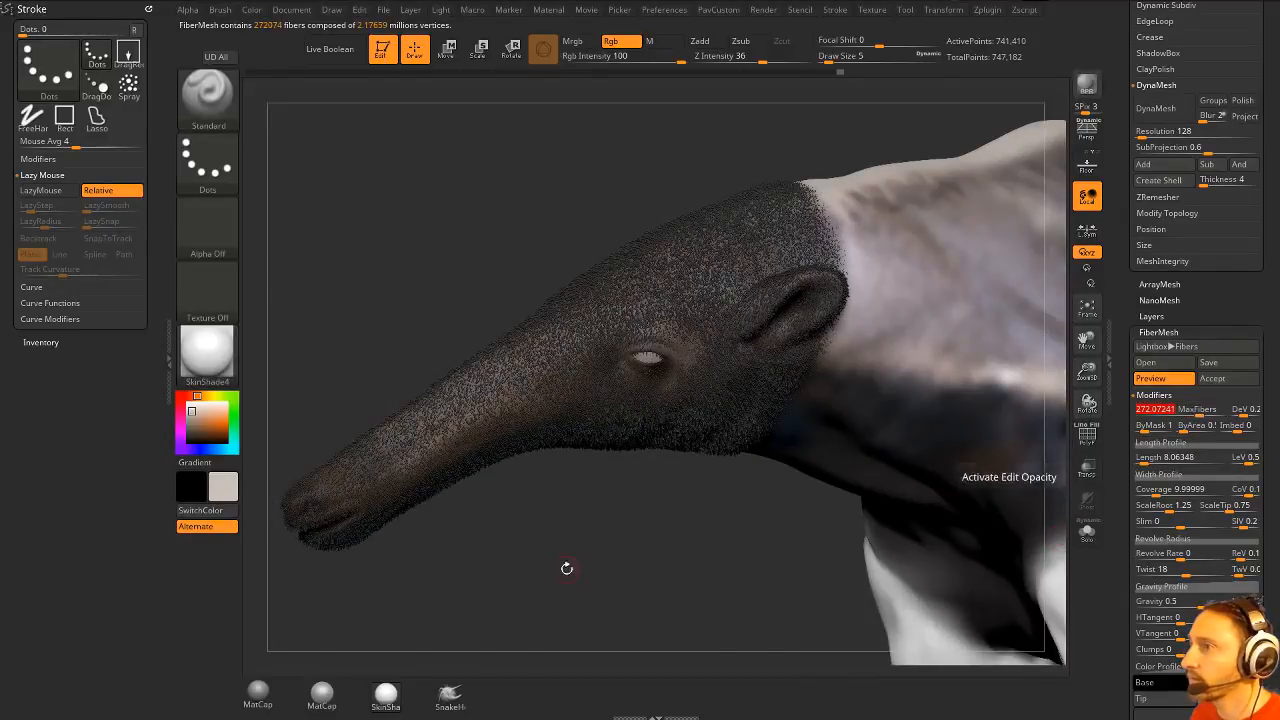
drag(566, 567, 555, 557)
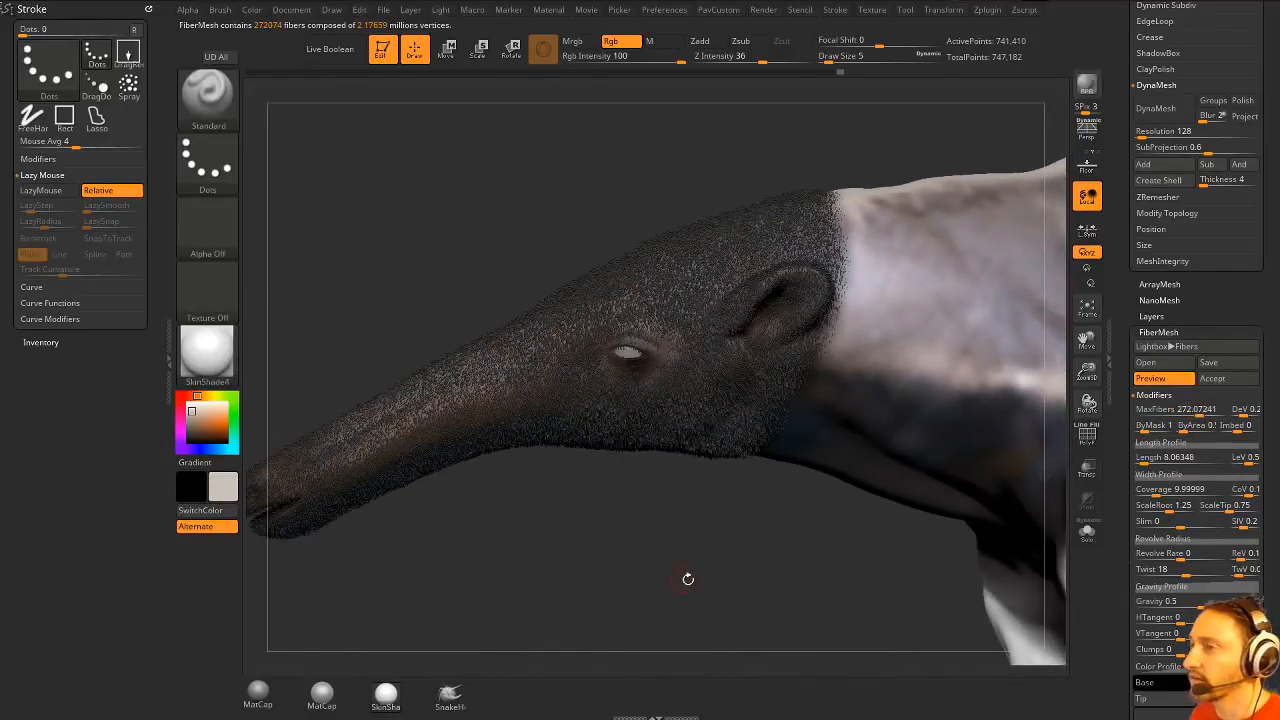
drag(688, 579, 644, 625)
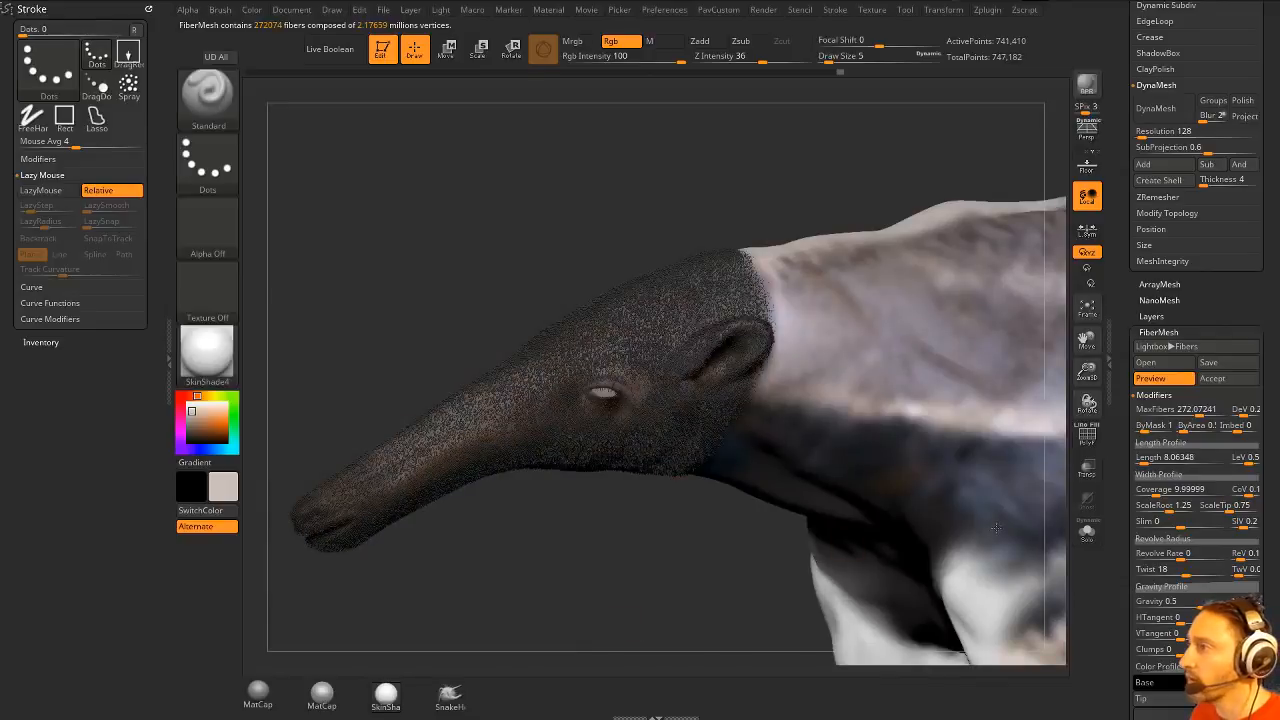
- Reduce the head fibers' Base Colorize and Tip Colorize to the minimum so they use the underlying polypaint colours
drag(1120, 449, 1129, 352)
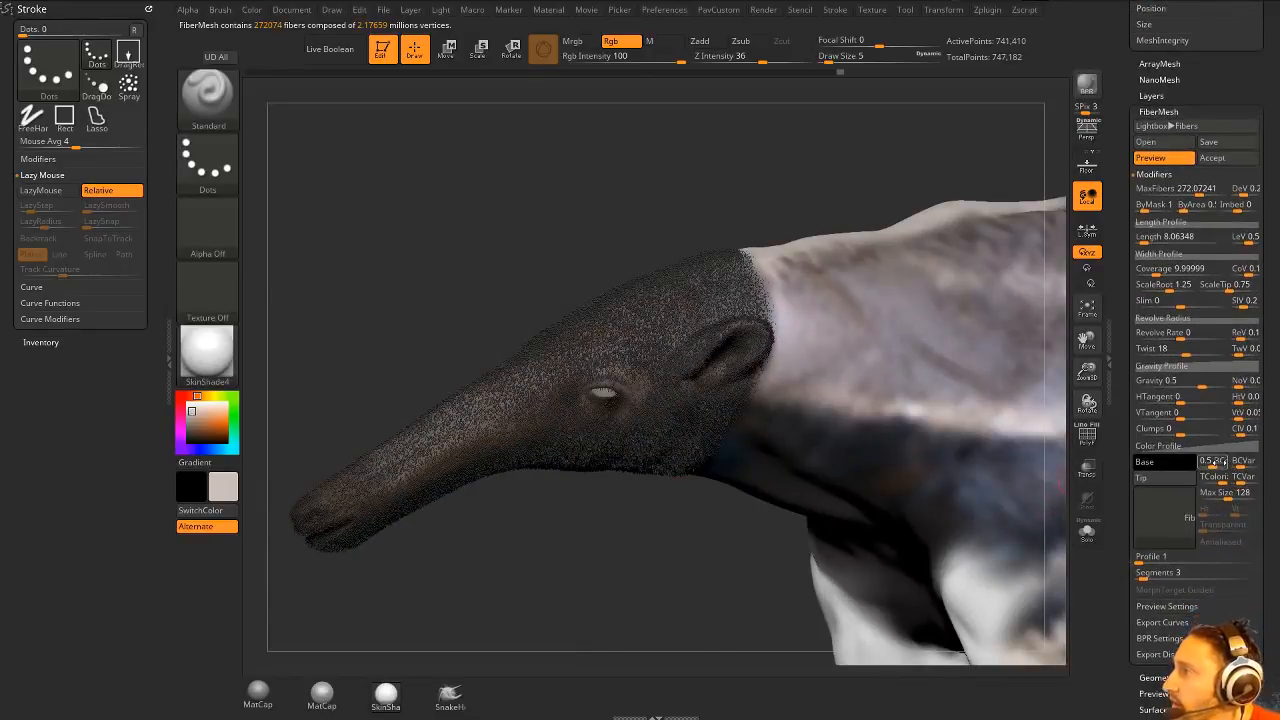
key(ctrl)
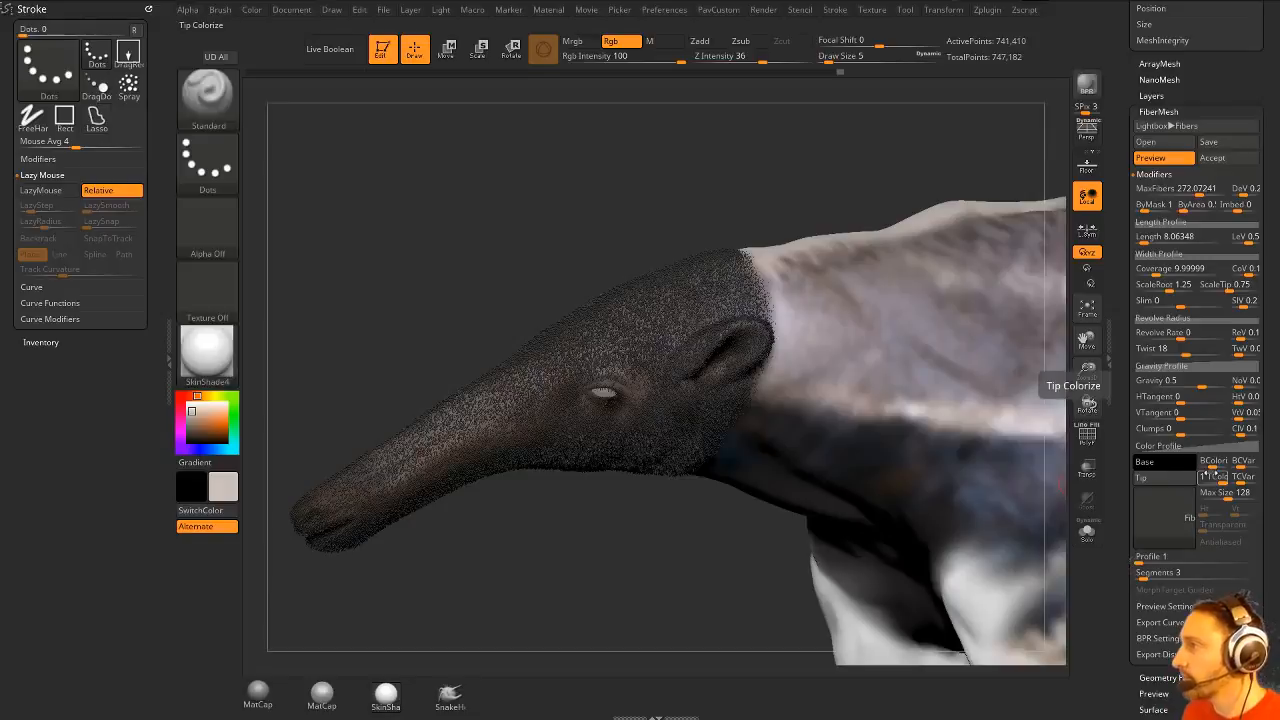
key(ctrl)
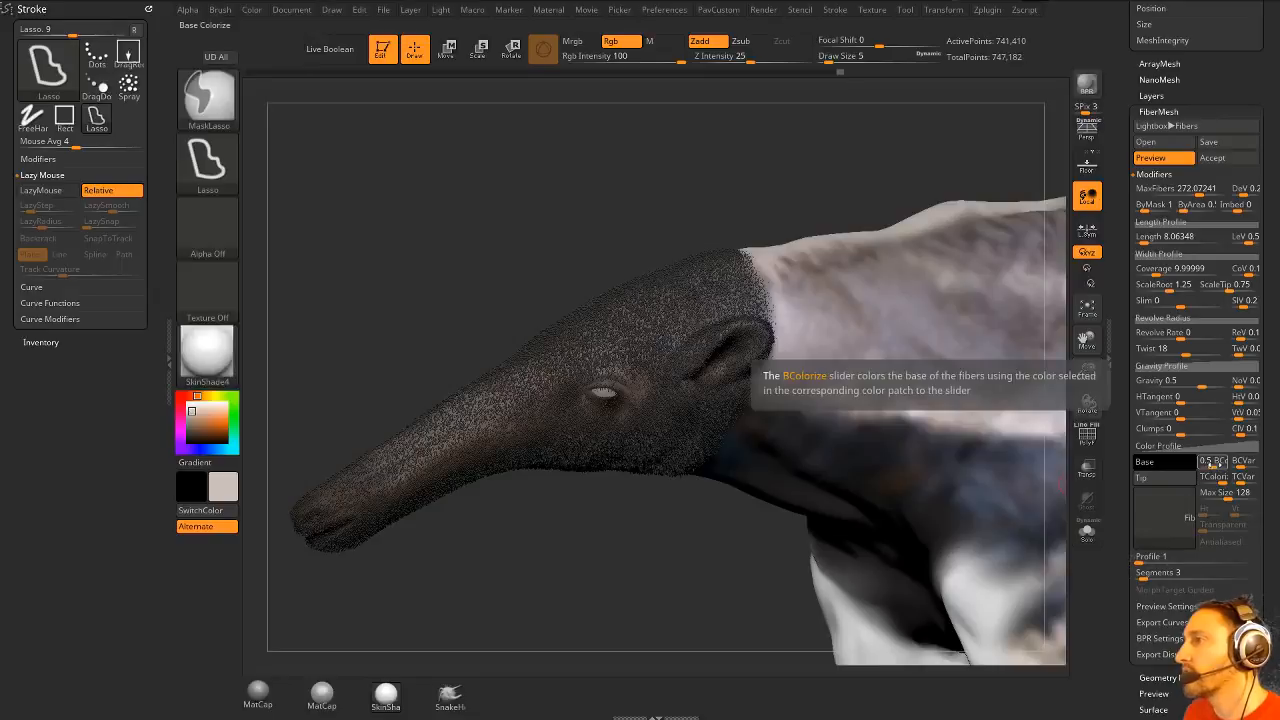
key(ctrl)
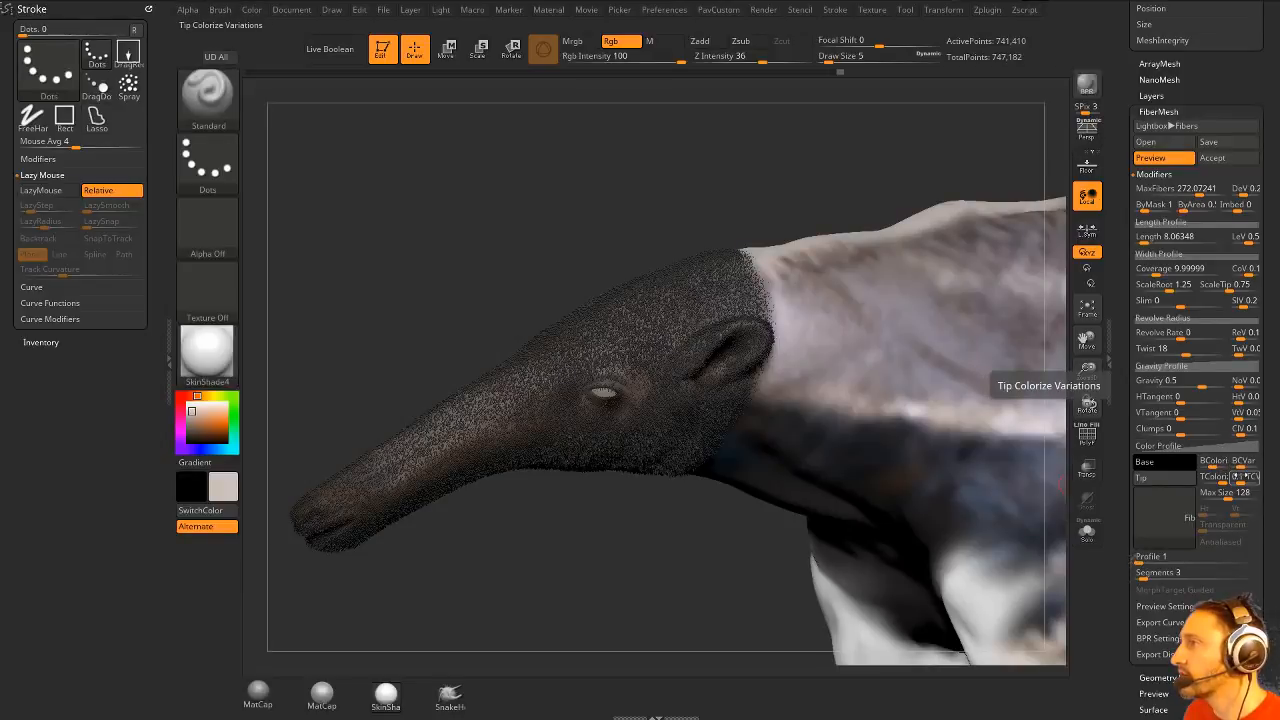
drag(1213, 466, 1225, 466)
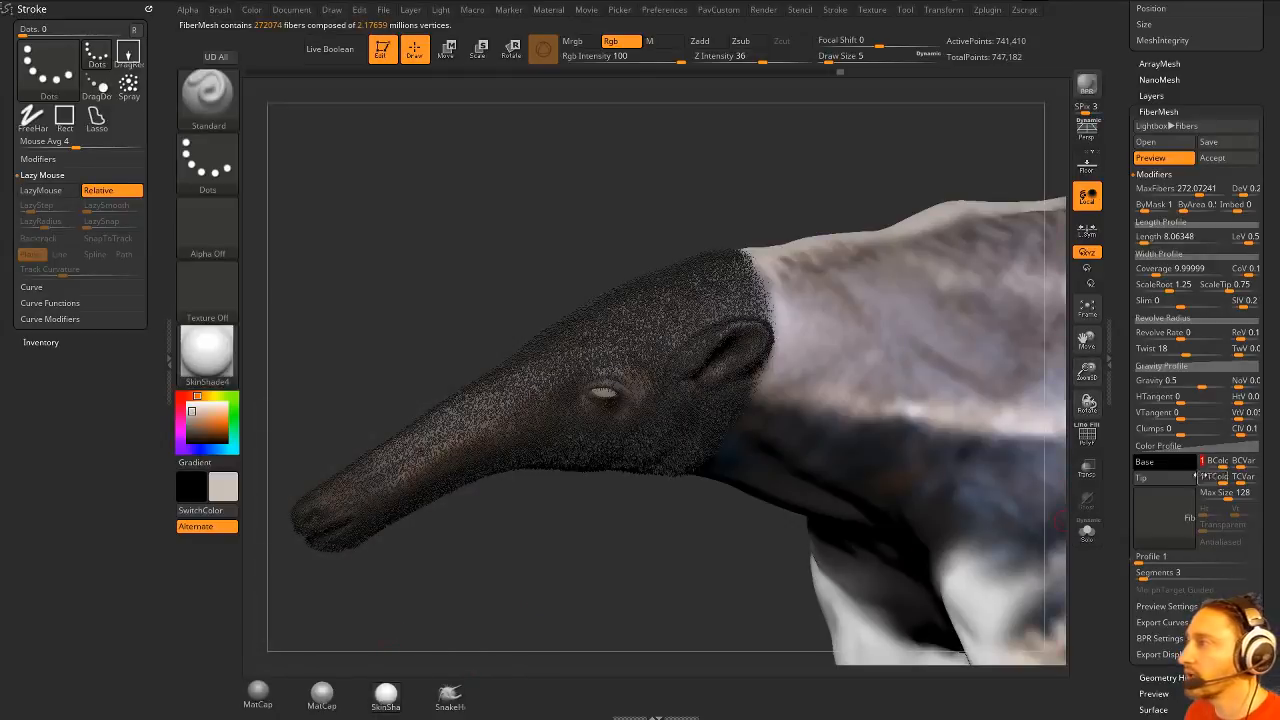
drag(1222, 463, 1200, 463)
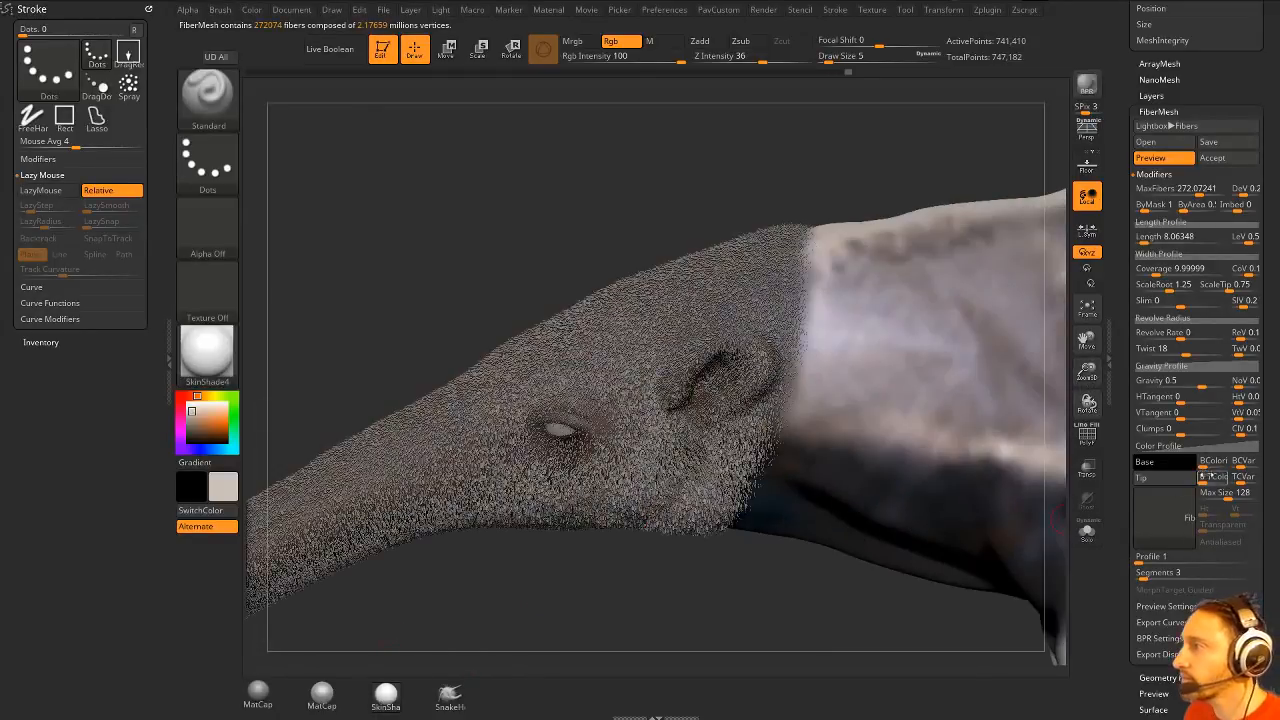
mouse_move(1206, 478)
mouse_down()
mouse_move(1225, 478)
mouse_move(1205, 477)
mouse_up()
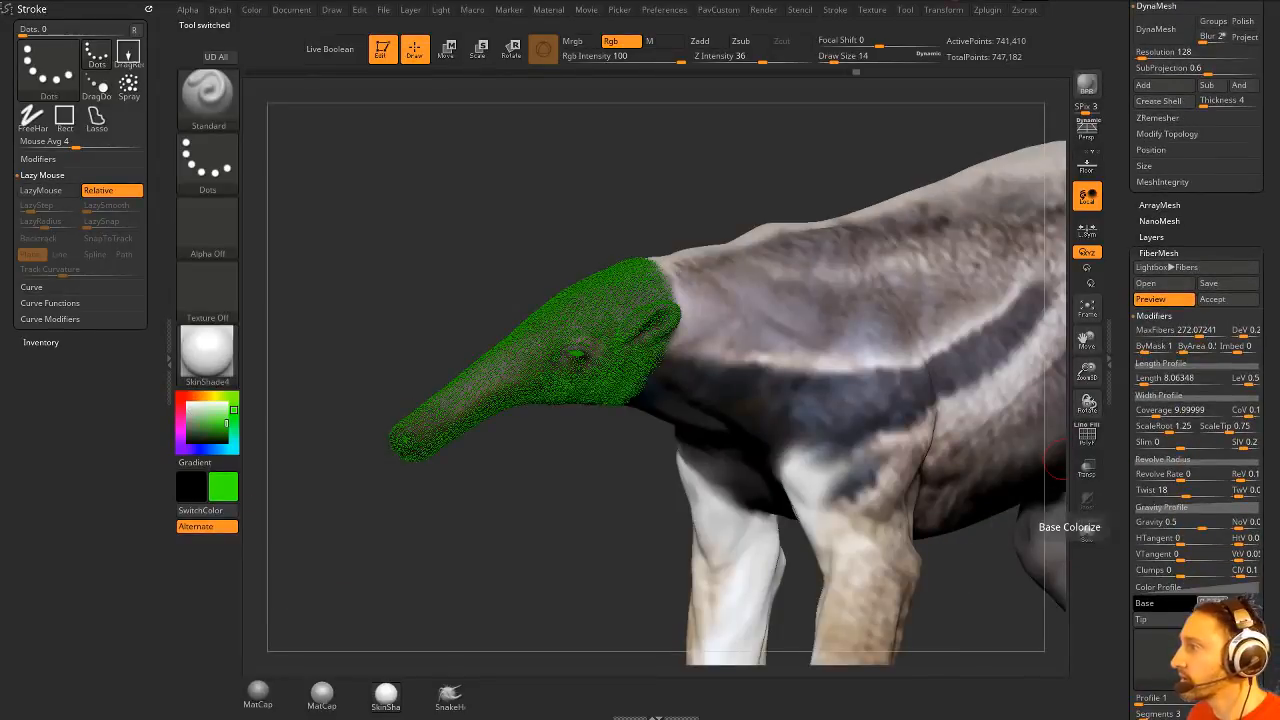
click(1088, 530)
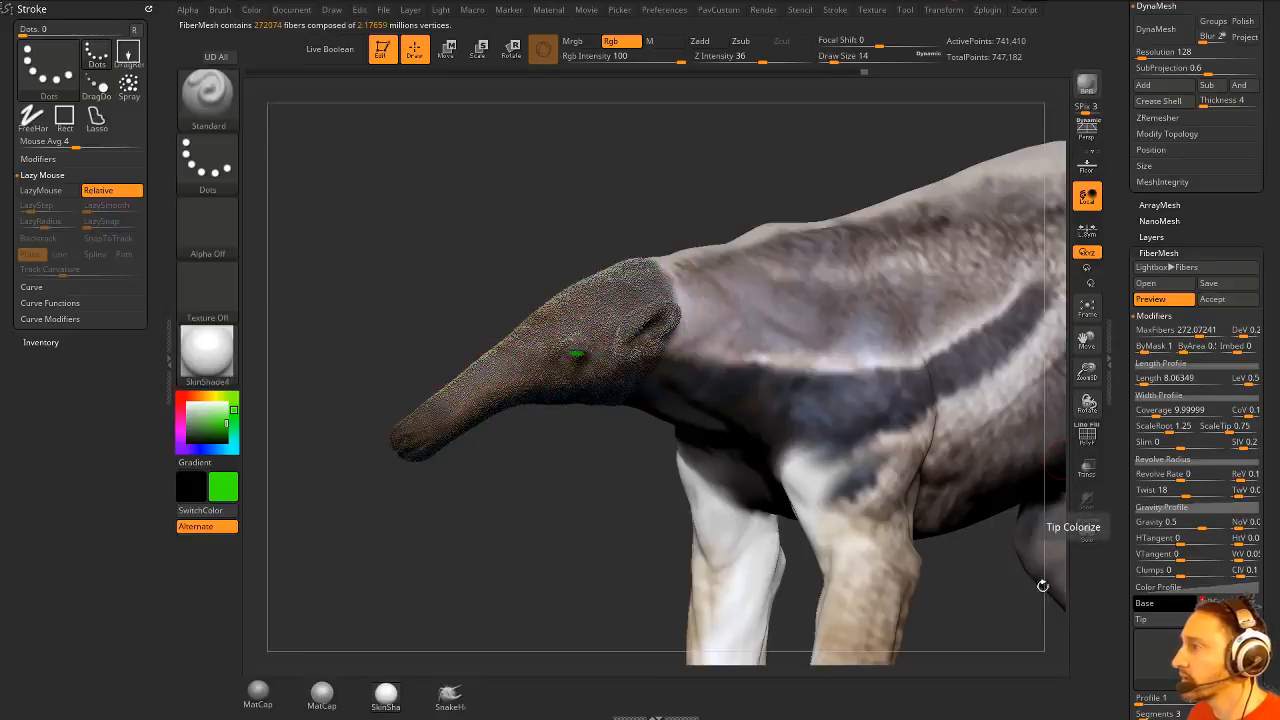
drag(468, 515, 556, 557)
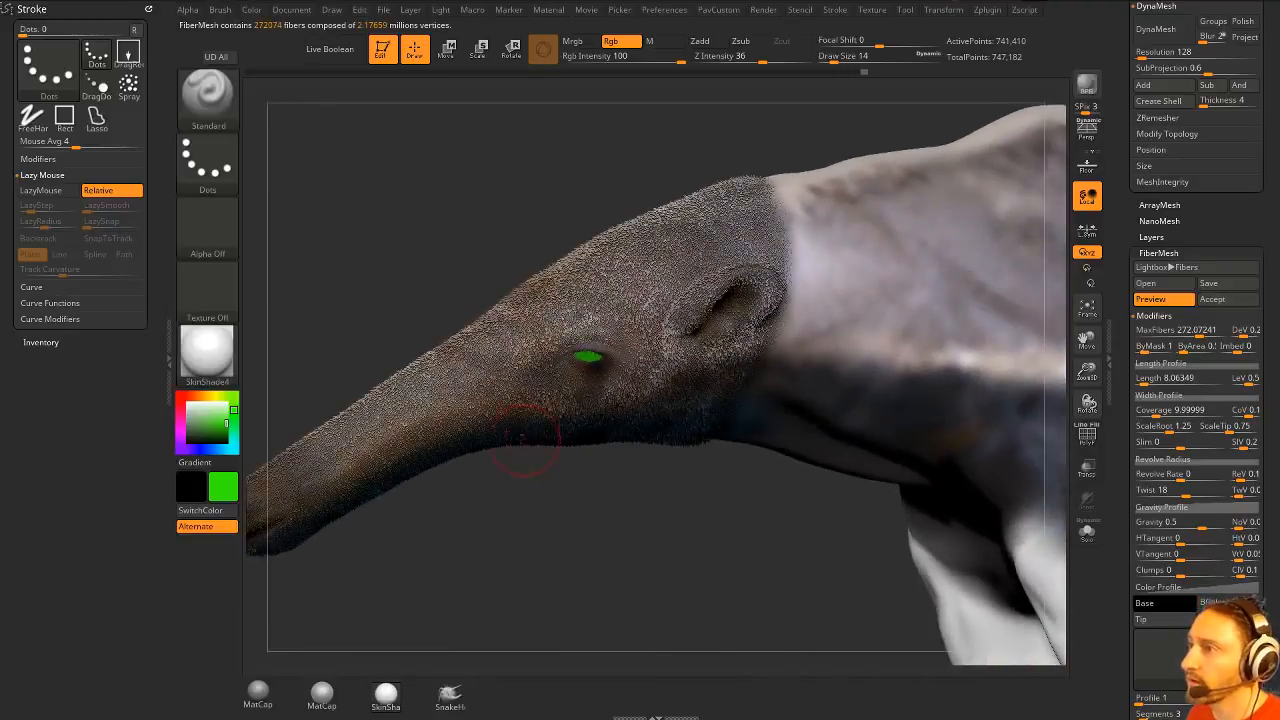
drag(678, 514, 430, 572)
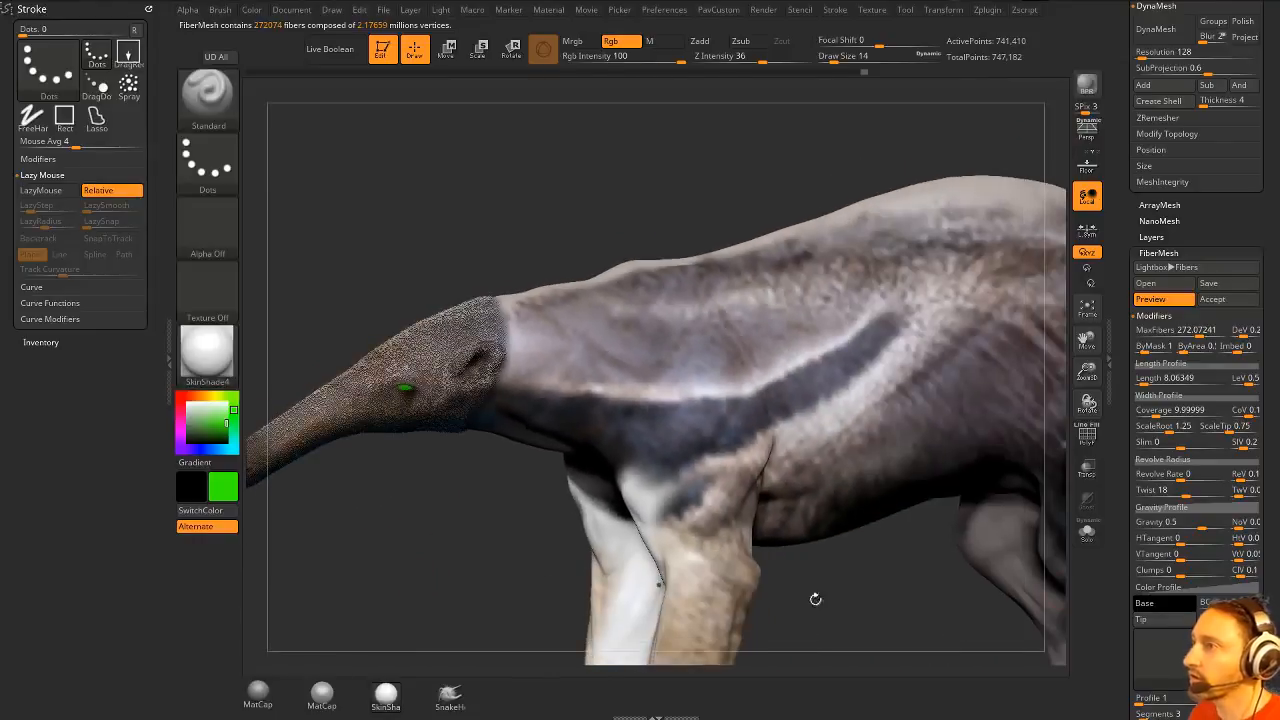
- Accept the head's FiberMesh preview as a new fibers subtool
drag(1119, 520, 1114, 580)
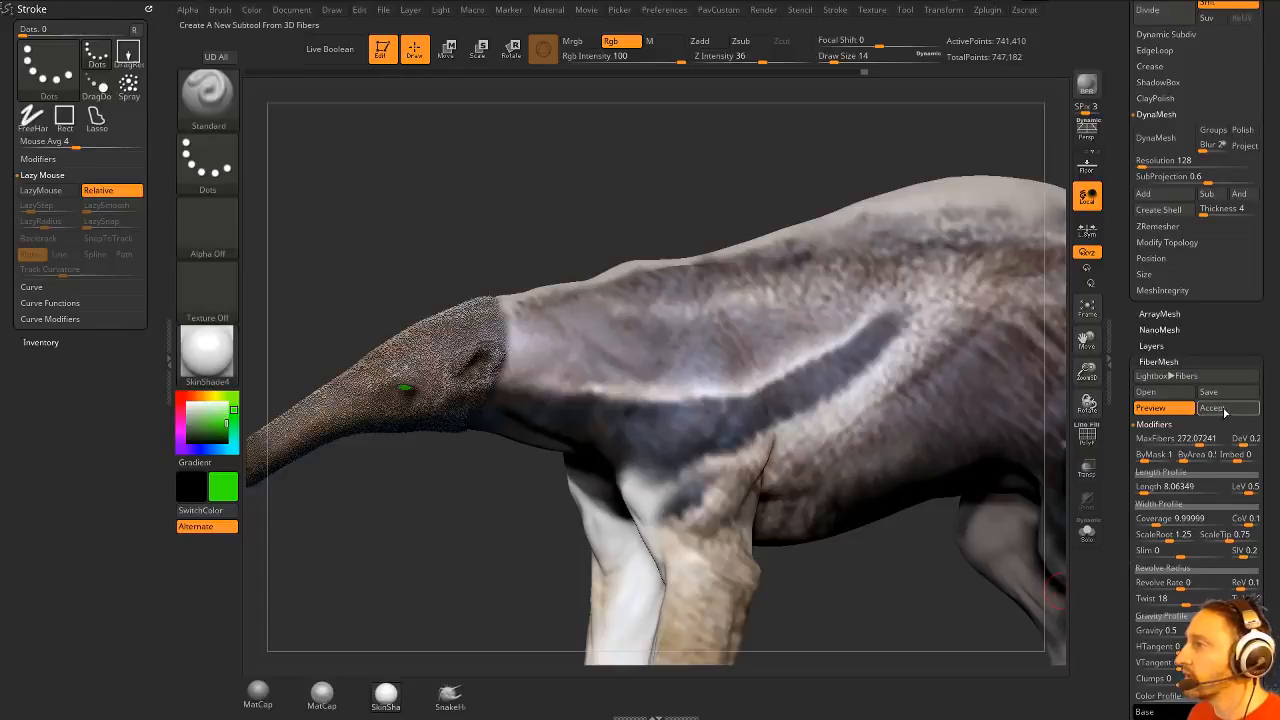
click(1225, 410)
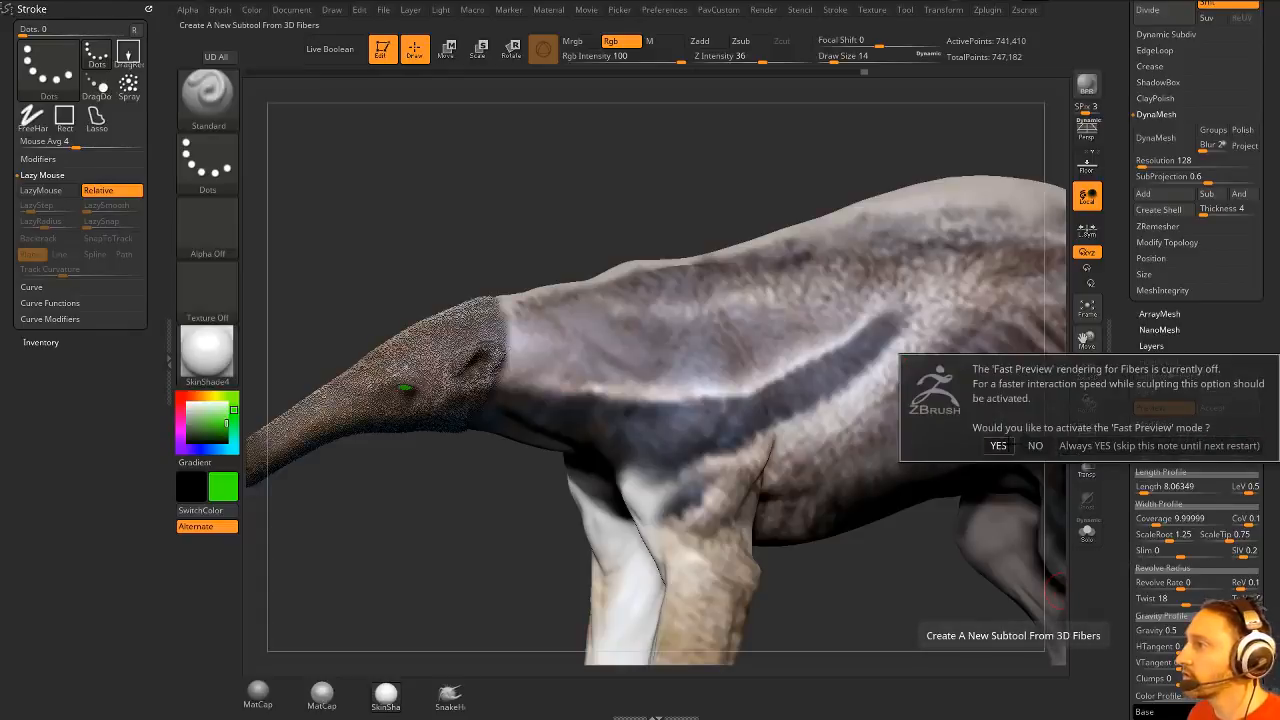
click(1064, 446)
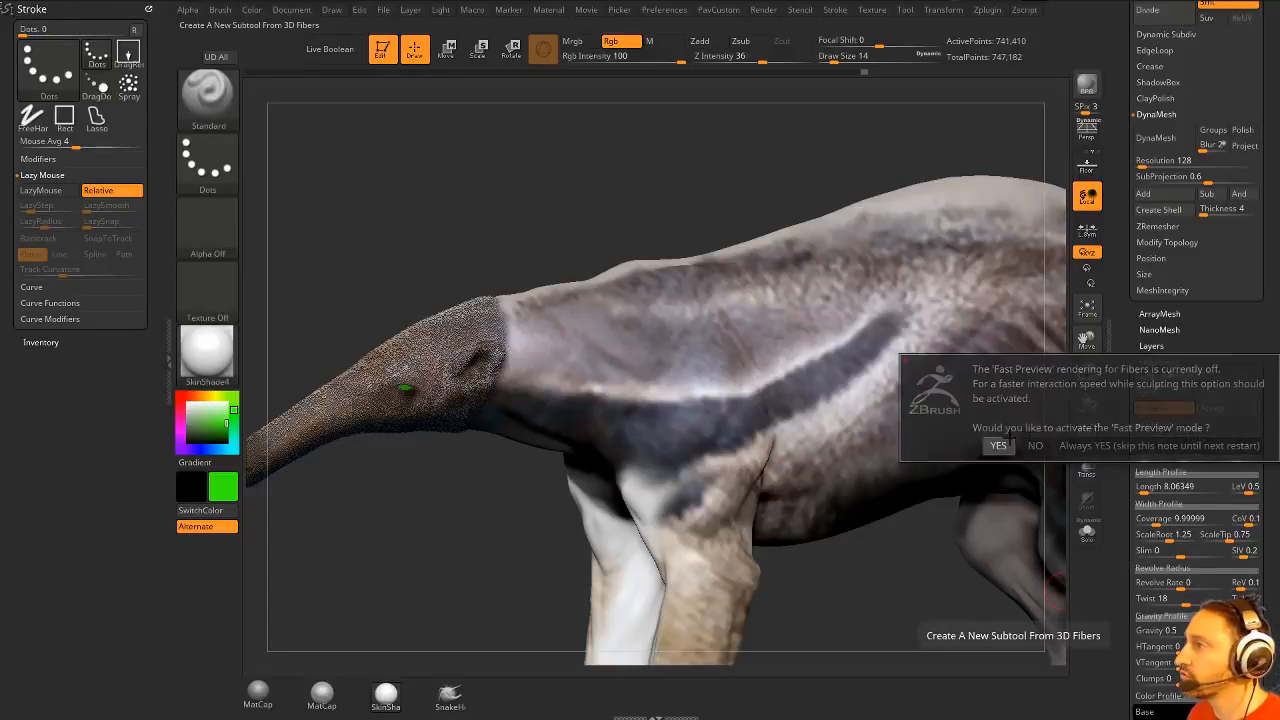
scroll(1140, 480, up, 3)
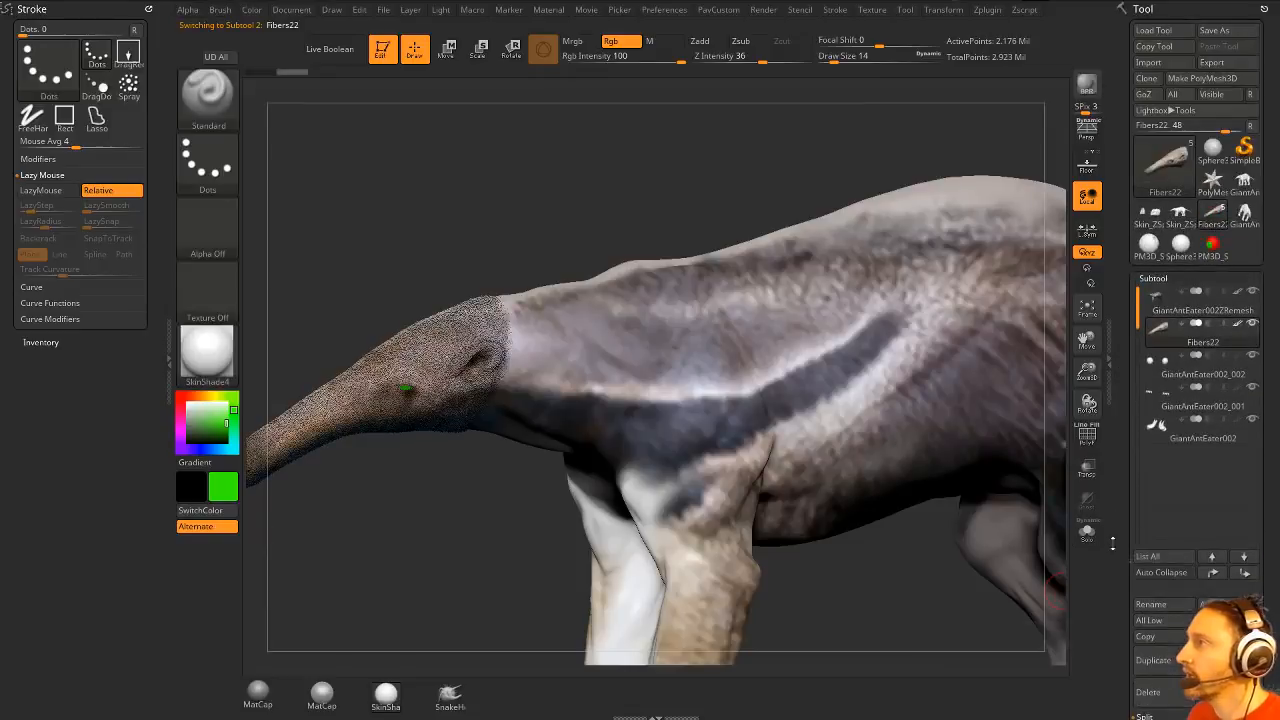
- Isolate the anteater body subtool with Solo and invert its mask so the head is left unmasked
click(1196, 316)
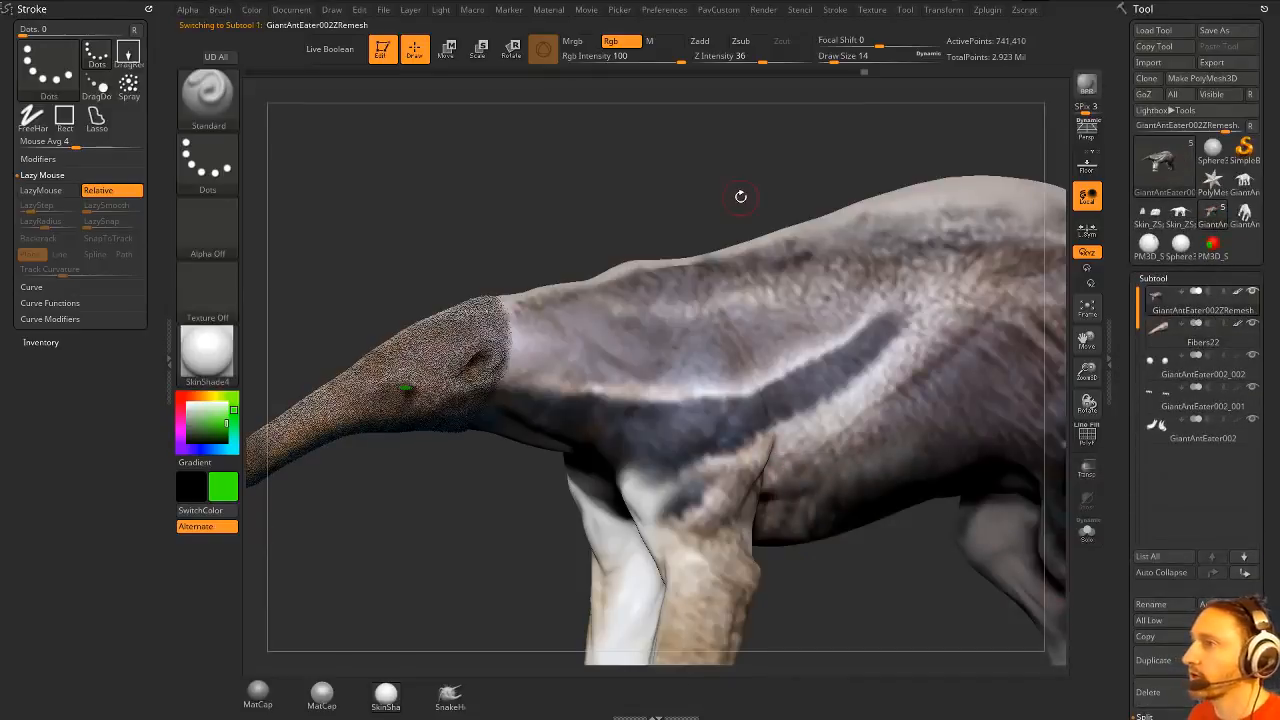
alt+drag(740, 194, 715, 150)
click(1088, 533)
drag(626, 212, 653, 203)
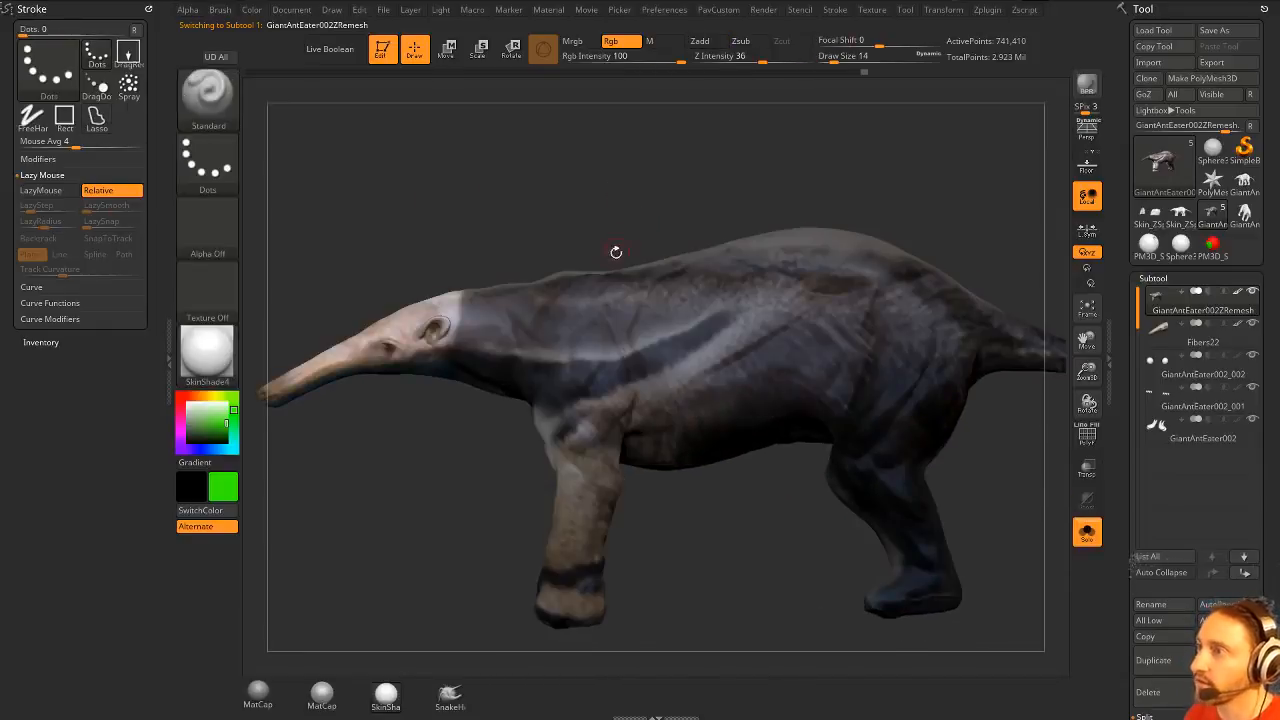
drag(422, 511, 653, 537)
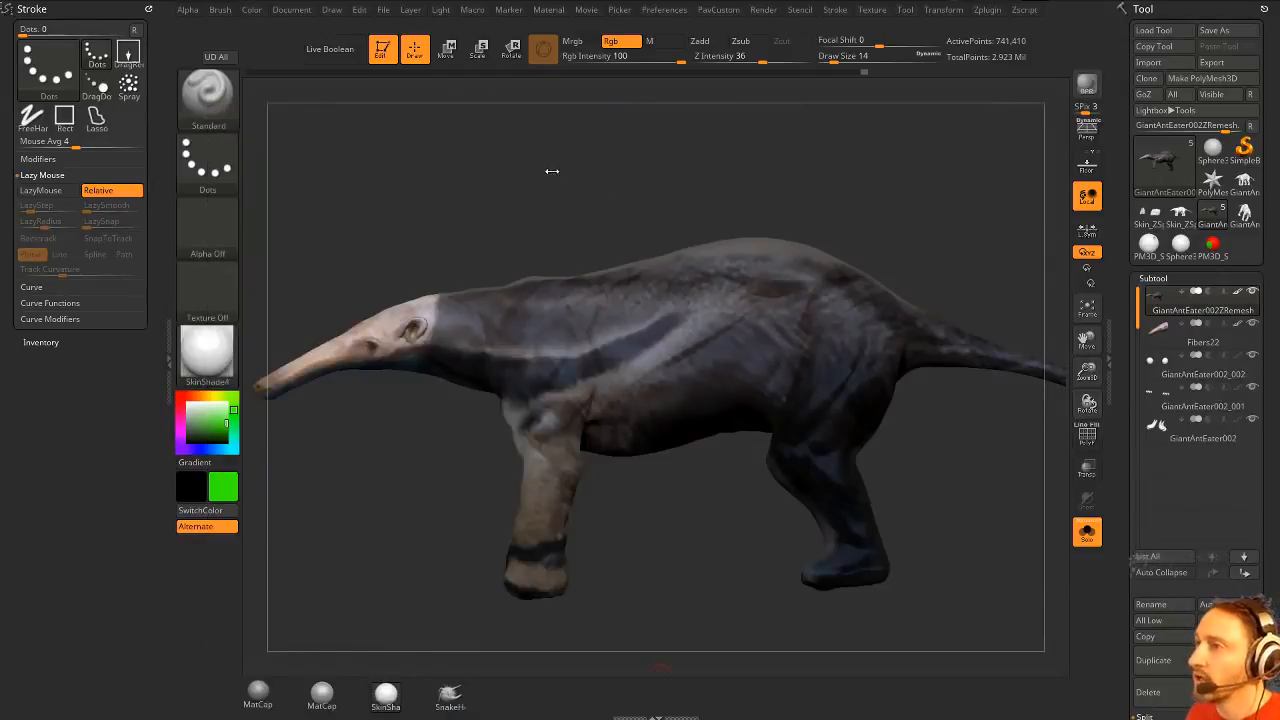
drag(551, 171, 564, 172)
key(ctrl)
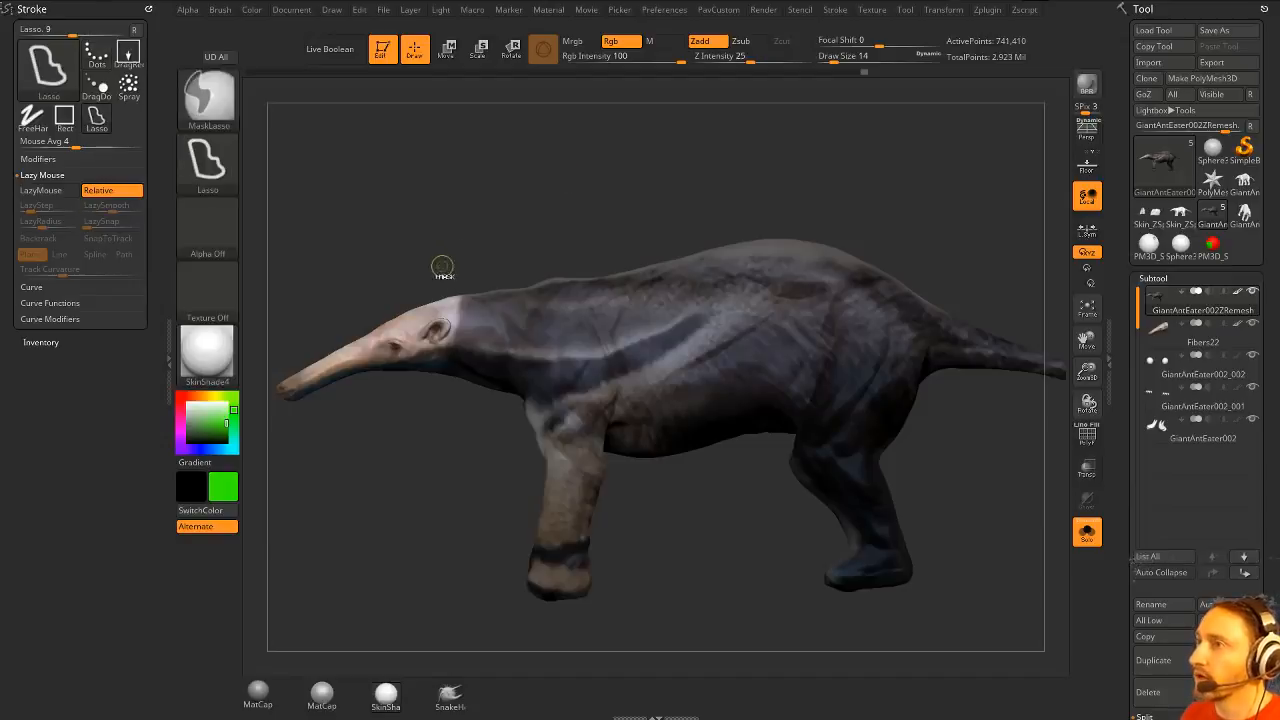
- Mask the neck, shoulder and pale side stripe of the body and preview FiberMesh fibers on that region
mouse_move(479, 290)
ctrl+mouse_down()
mouse_move(540, 312)
mouse_move(684, 296)
mouse_move(752, 318)
mouse_move(595, 402)
mouse_move(476, 528)
mouse_move(890, 625)
mouse_move(1010, 296)
mouse_move(1128, 120)
mouse_move(1100, 140)
ctrl+mouse_up()
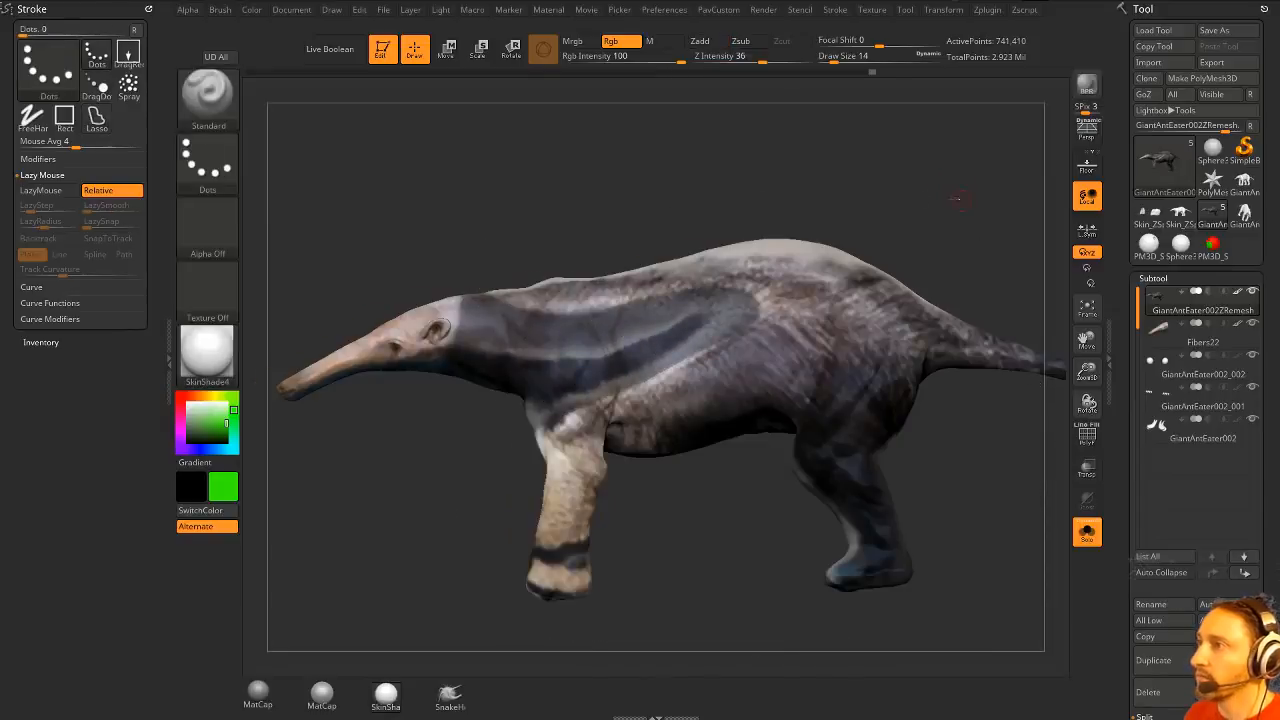
mouse_move(937, 194)
mouse_down()
mouse_move(891, 283)
mouse_move(946, 199)
mouse_up()
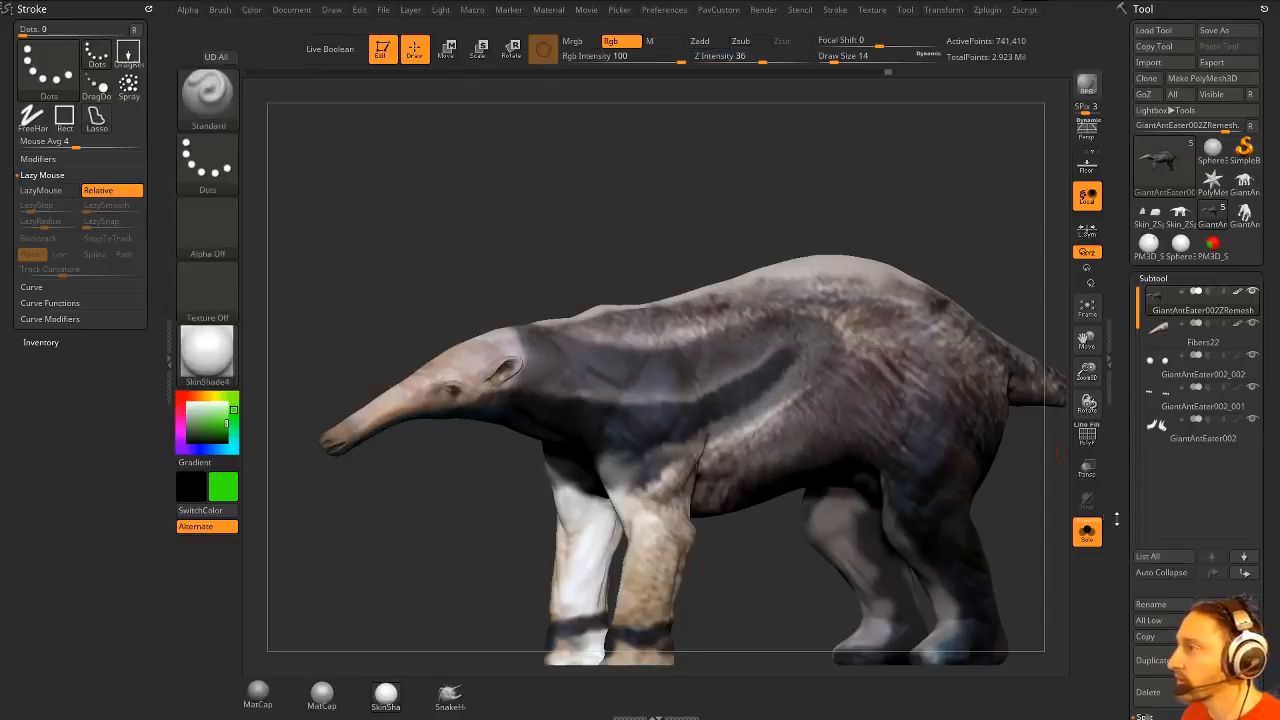
drag(1117, 519, 1109, 298)
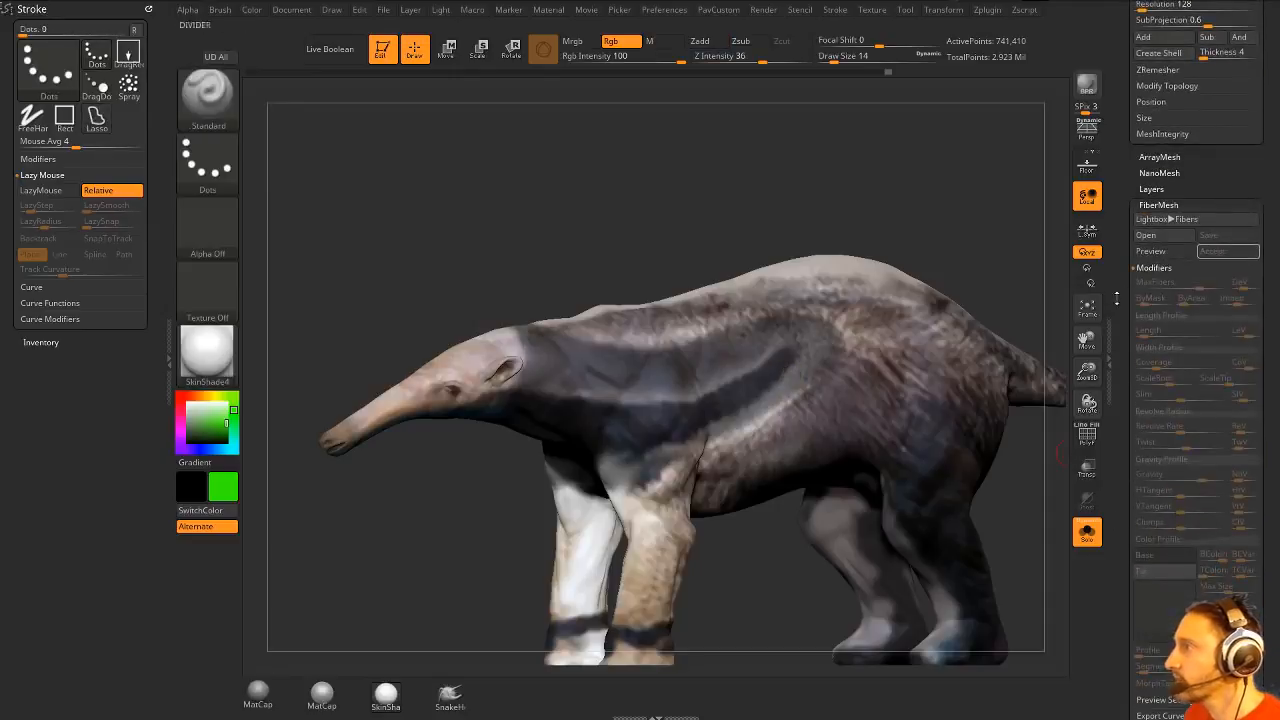
click(1167, 256)
alt+drag(683, 160, 735, 221)
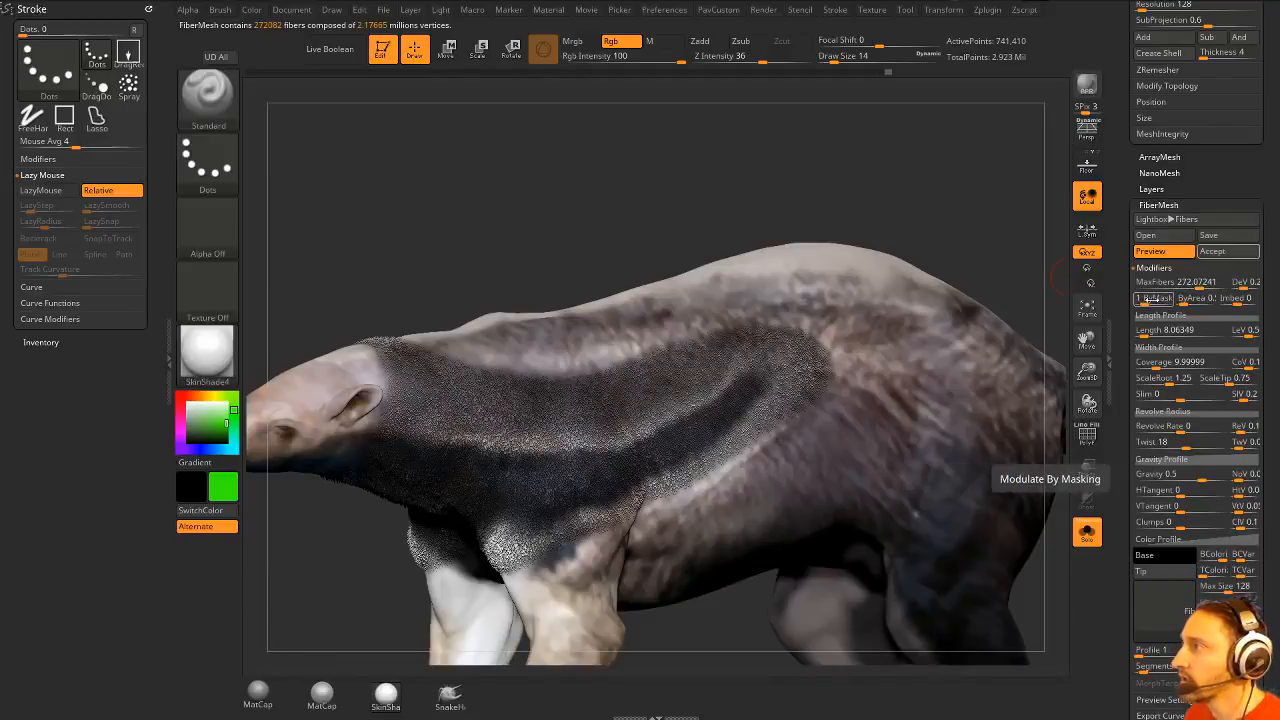
- Set the neck fibers' MaxFibers to about 54.9 and length to about 55.6, and accept them as a subtool
drag(1147, 333, 1155, 333)
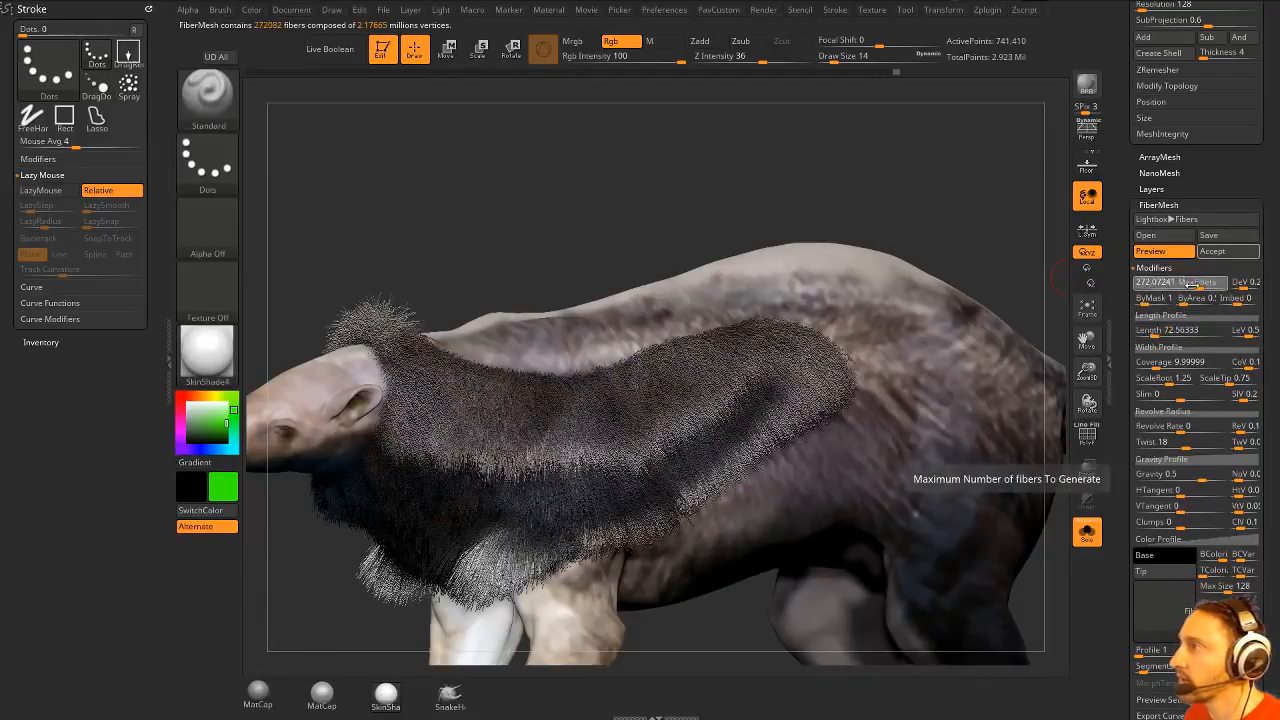
drag(1183, 283, 1182, 284)
drag(668, 182, 724, 179)
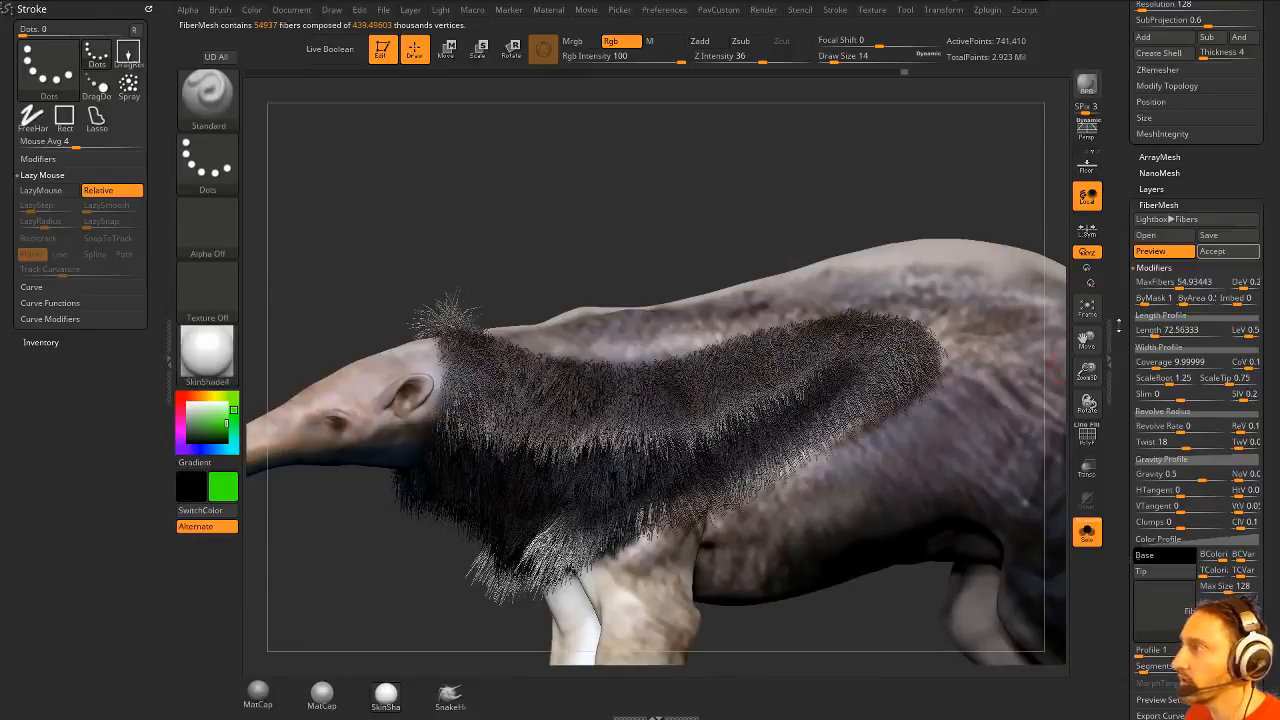
drag(1158, 331, 1152, 332)
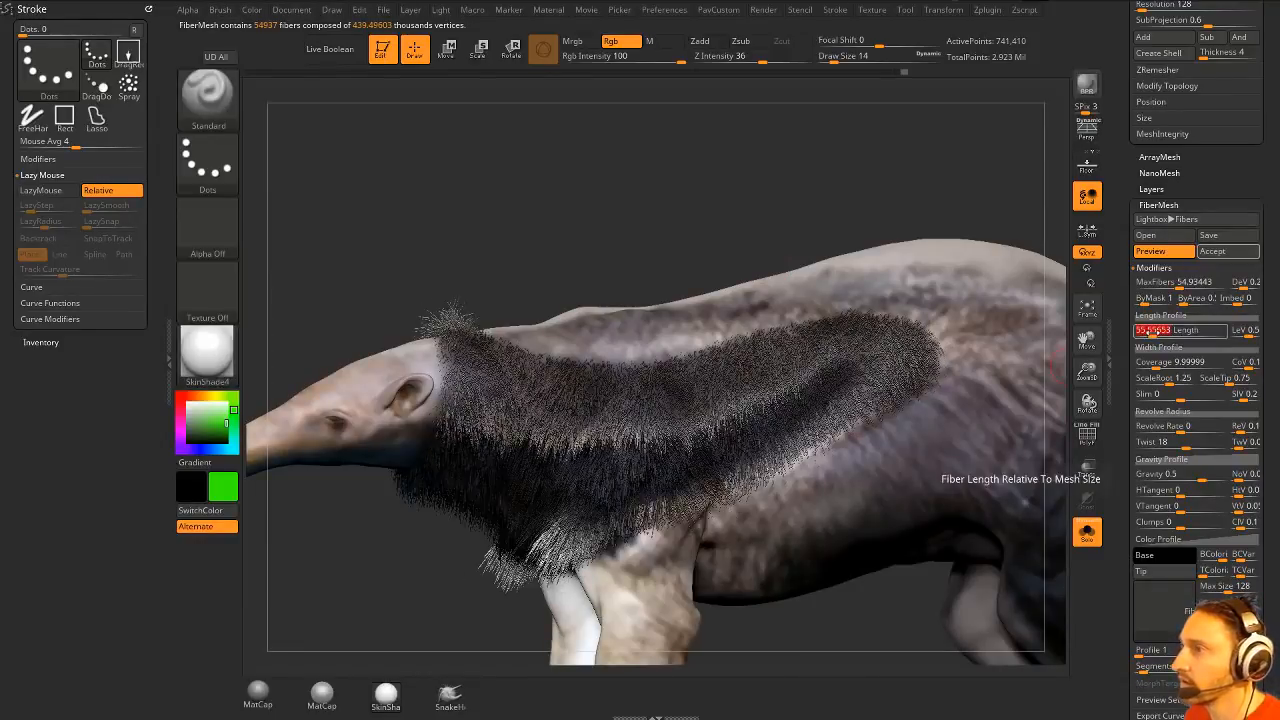
drag(1126, 391, 1126, 351)
click(1236, 213)
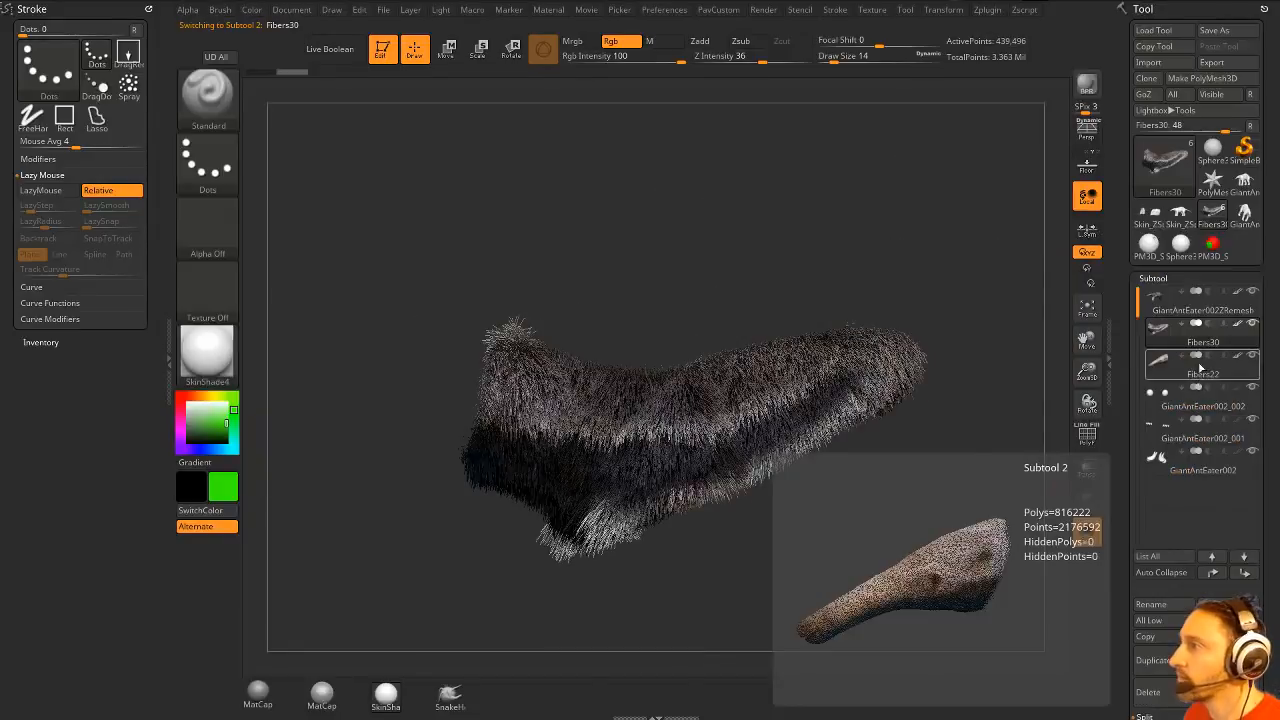
- Reselect the anteater body, invert its mask so the neck and shoulder are free, and unmask the head
click(1195, 319)
alt+drag(805, 245, 583, 186)
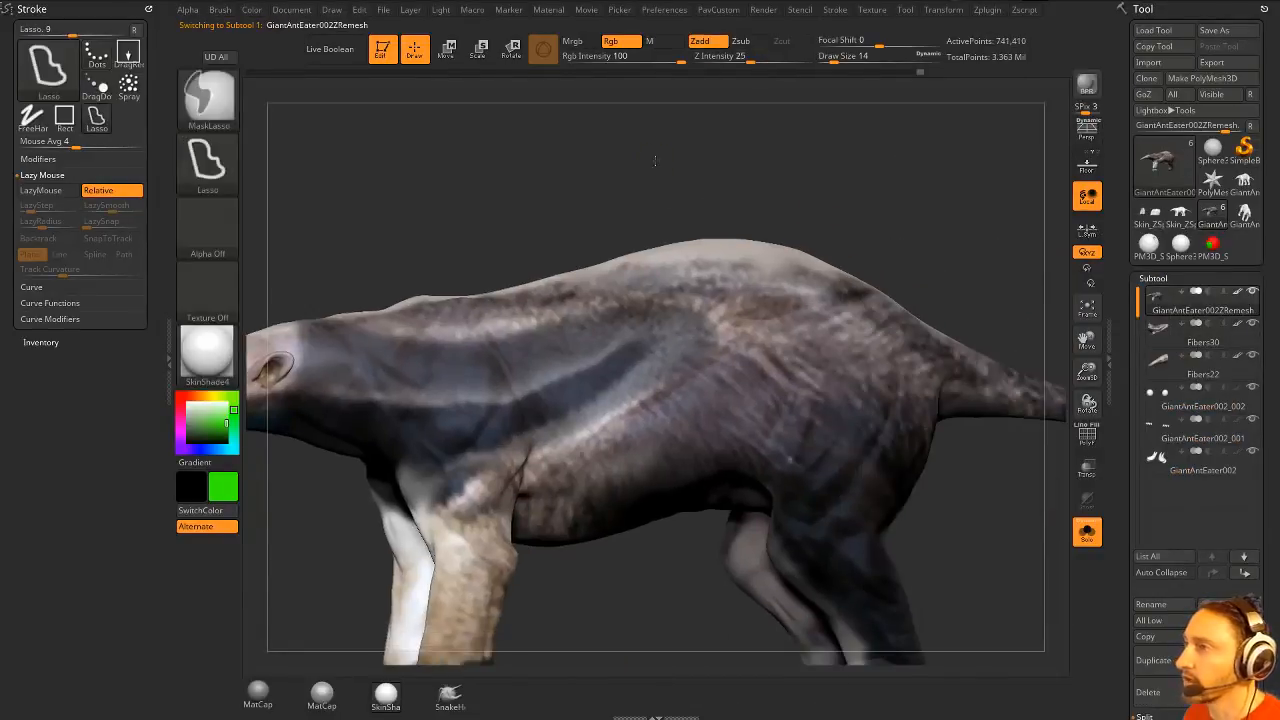
key(ctrl+shift+z)
alt+drag(860, 245, 843, 176)
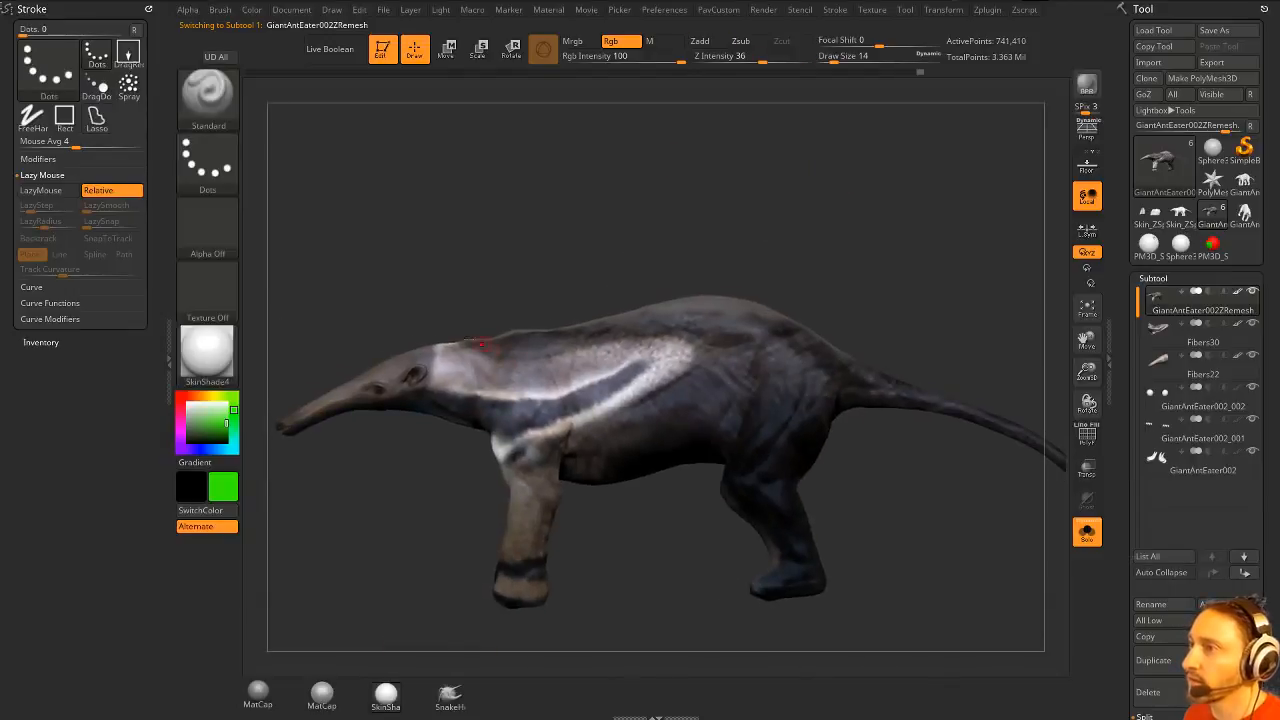
key(ctrl)
mouse_move(450, 385)
ctrl+alt+mouse_down()
mouse_move(251, 500)
mouse_move(325, 328)
ctrl+alt+mouse_up()
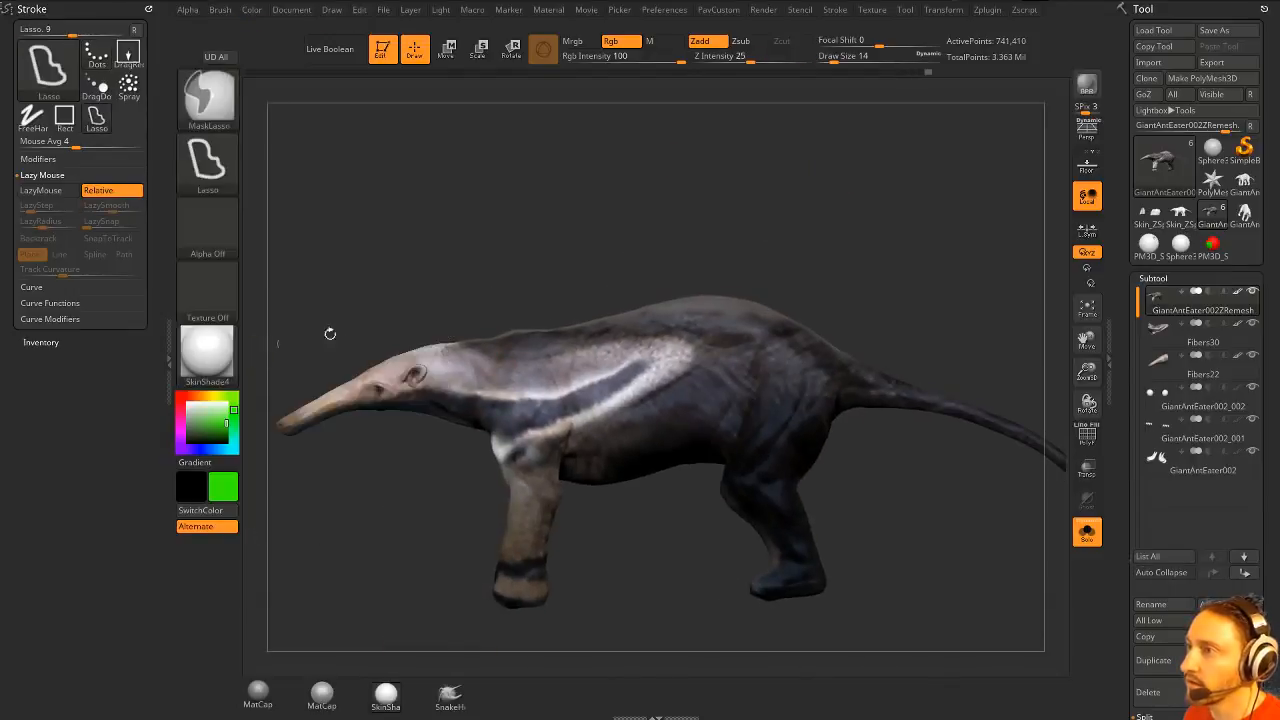
- Unmask the tail so that only the back, belly and legs stay masked
alt+drag(507, 329, 481, 283)
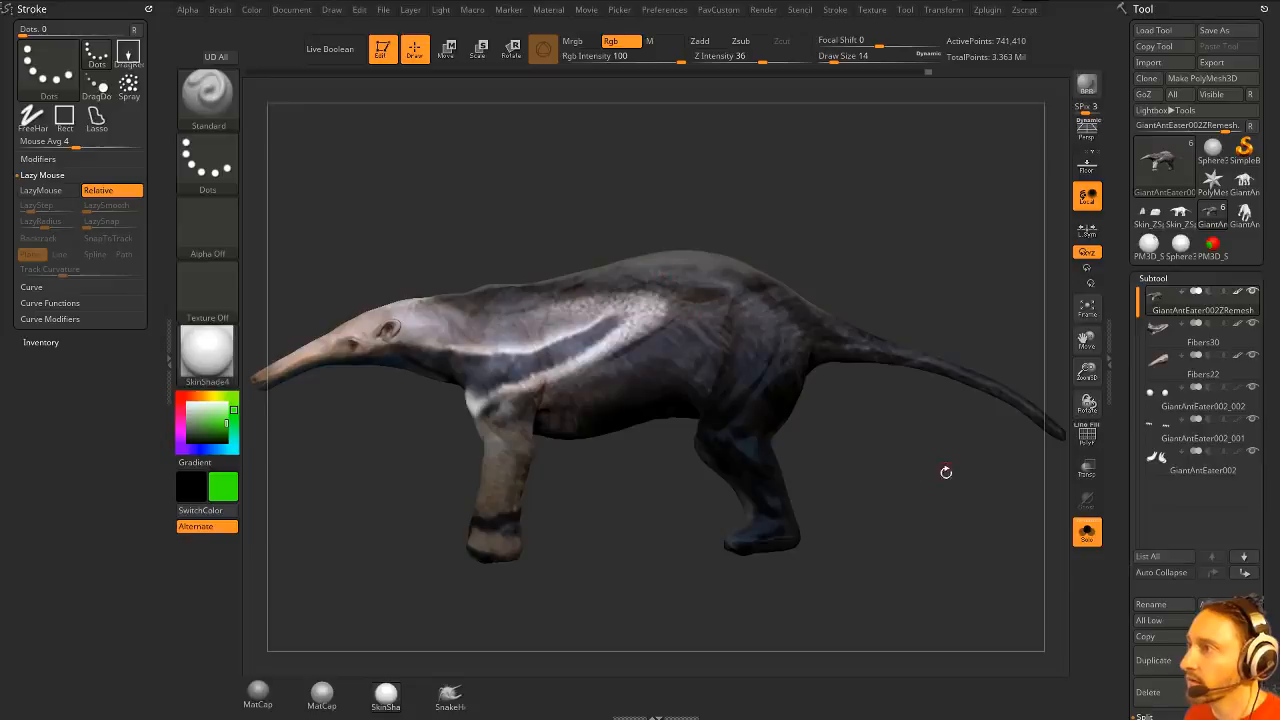
alt+drag(946, 472, 823, 525)
mouse_move(972, 427)
ctrl+alt+mouse_down()
mouse_move(718, 340)
mouse_move(688, 376)
mouse_move(689, 411)
mouse_move(980, 640)
mouse_move(975, 560)
ctrl+alt+mouse_up()
drag(817, 321, 832, 325)
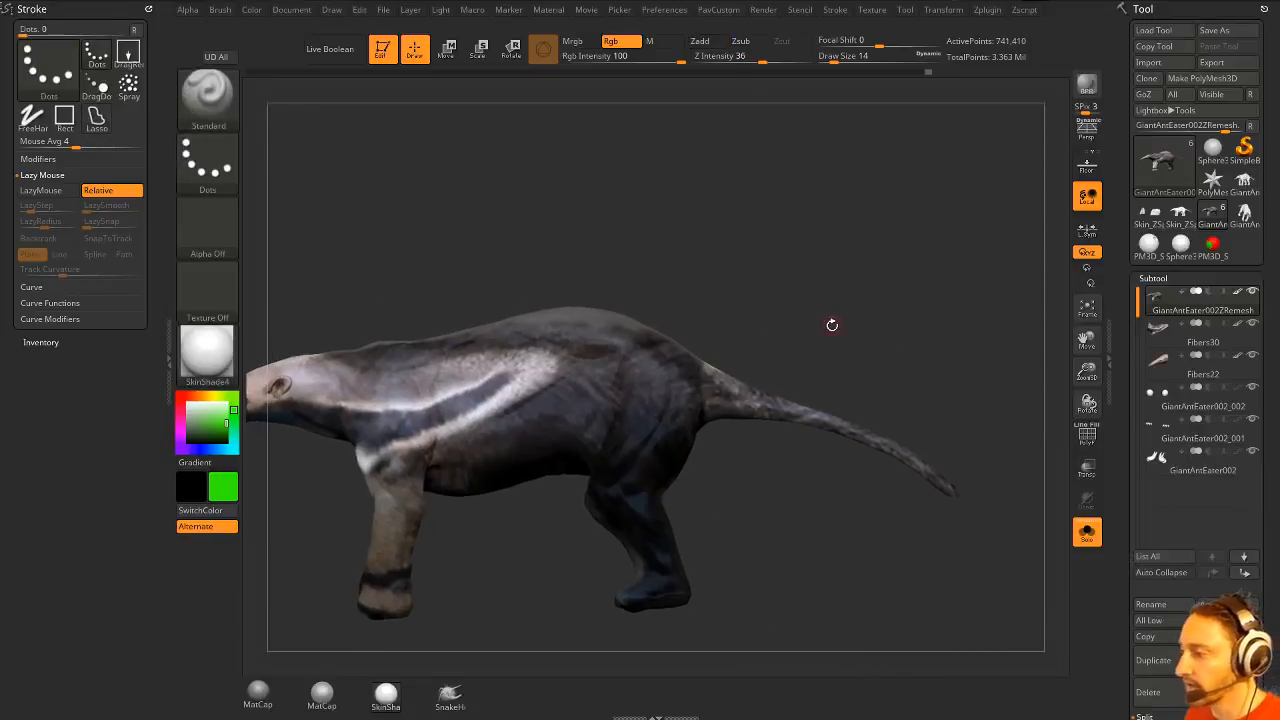
mouse_move(787, 361)
ctrl+alt+mouse_down()
mouse_move(702, 336)
mouse_move(650, 345)
mouse_move(790, 476)
ctrl+alt+mouse_up()
drag(899, 329, 1060, 365)
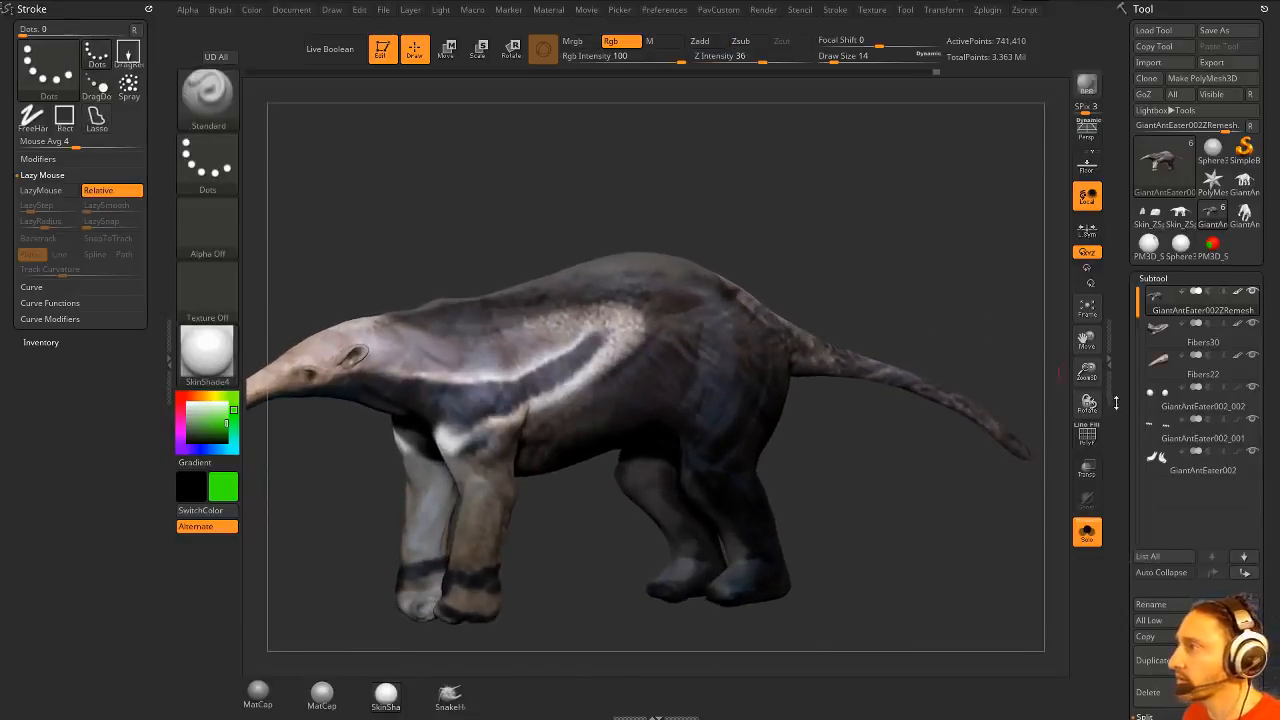
- Preview fibers on the masked back, belly and legs and raise MaxFibers to about 170.8
drag(1116, 402, 1118, 188)
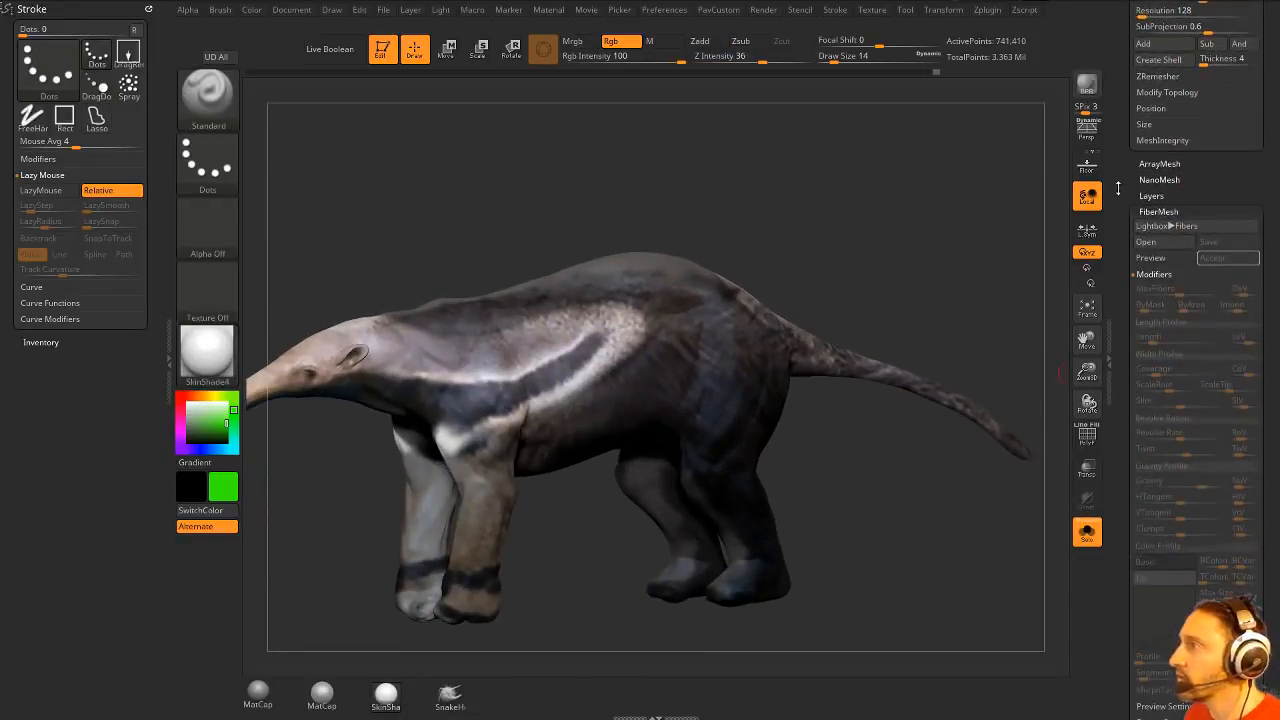
click(1150, 258)
alt+drag(909, 224, 988, 163)
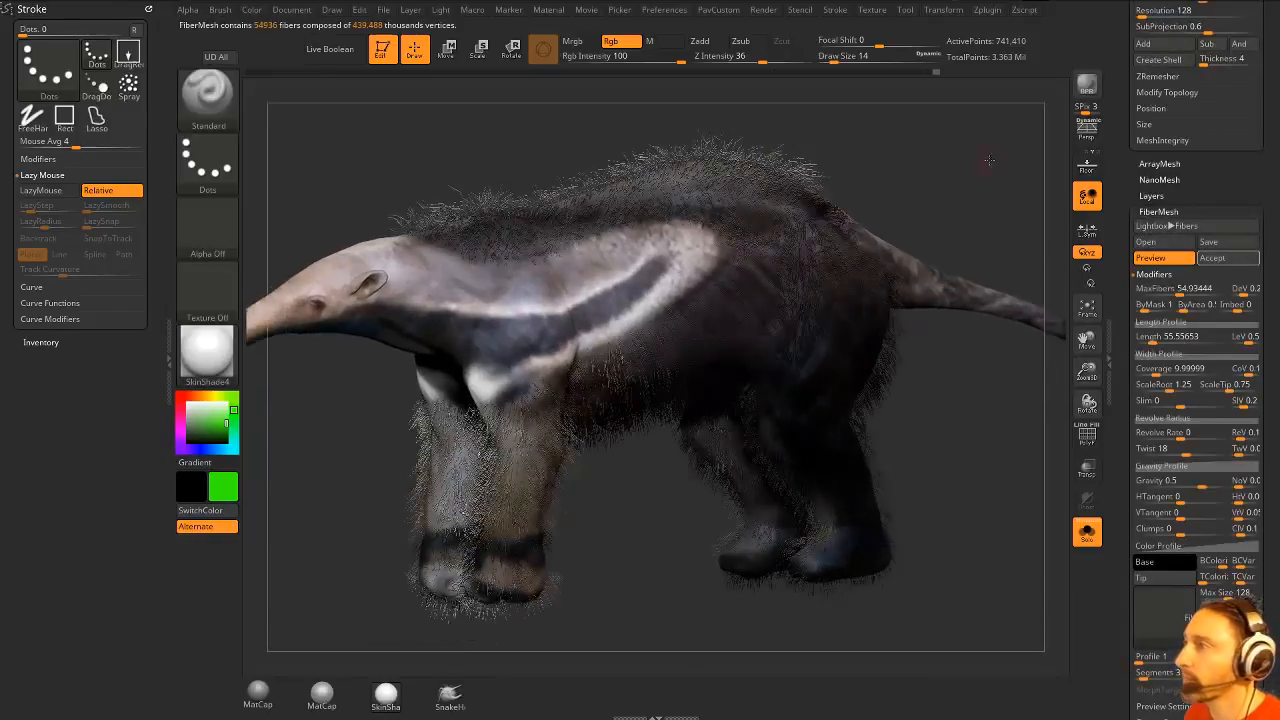
click(1192, 293)
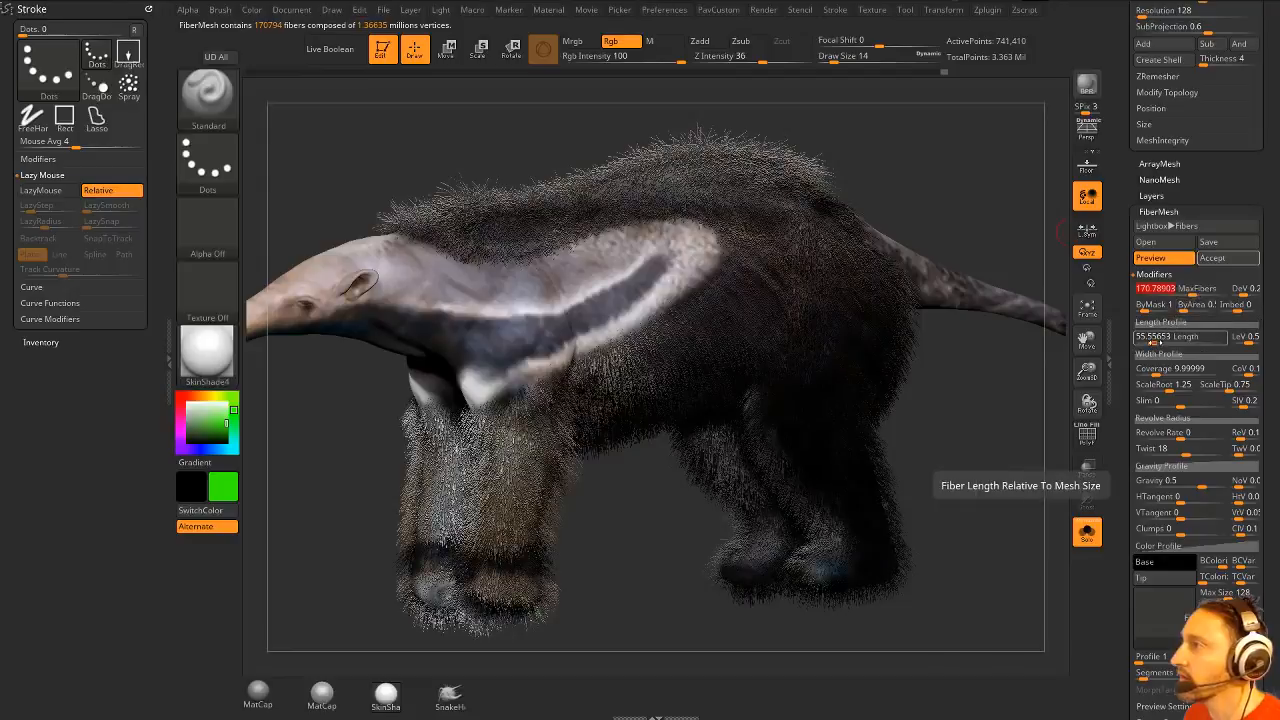
- Adjust the body fibers' length to about 72.6 and check the coat from the side
click(1163, 337)
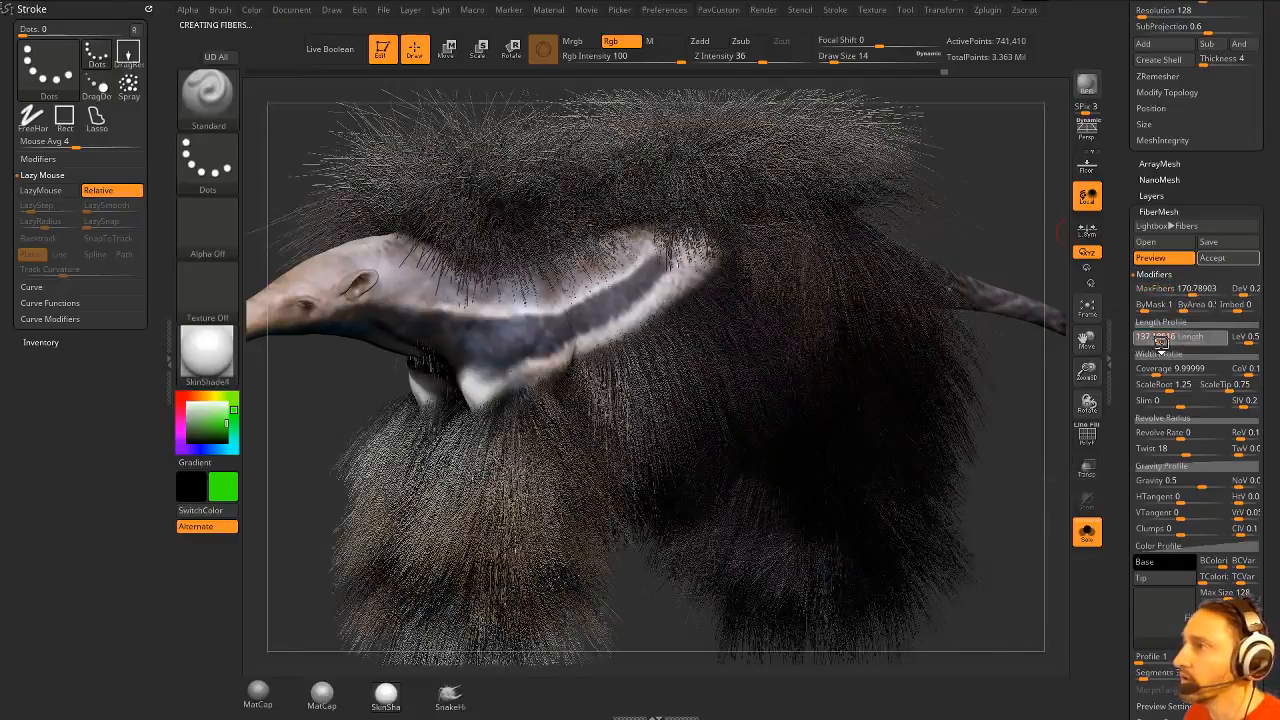
click(1156, 338)
drag(1062, 232, 1007, 180)
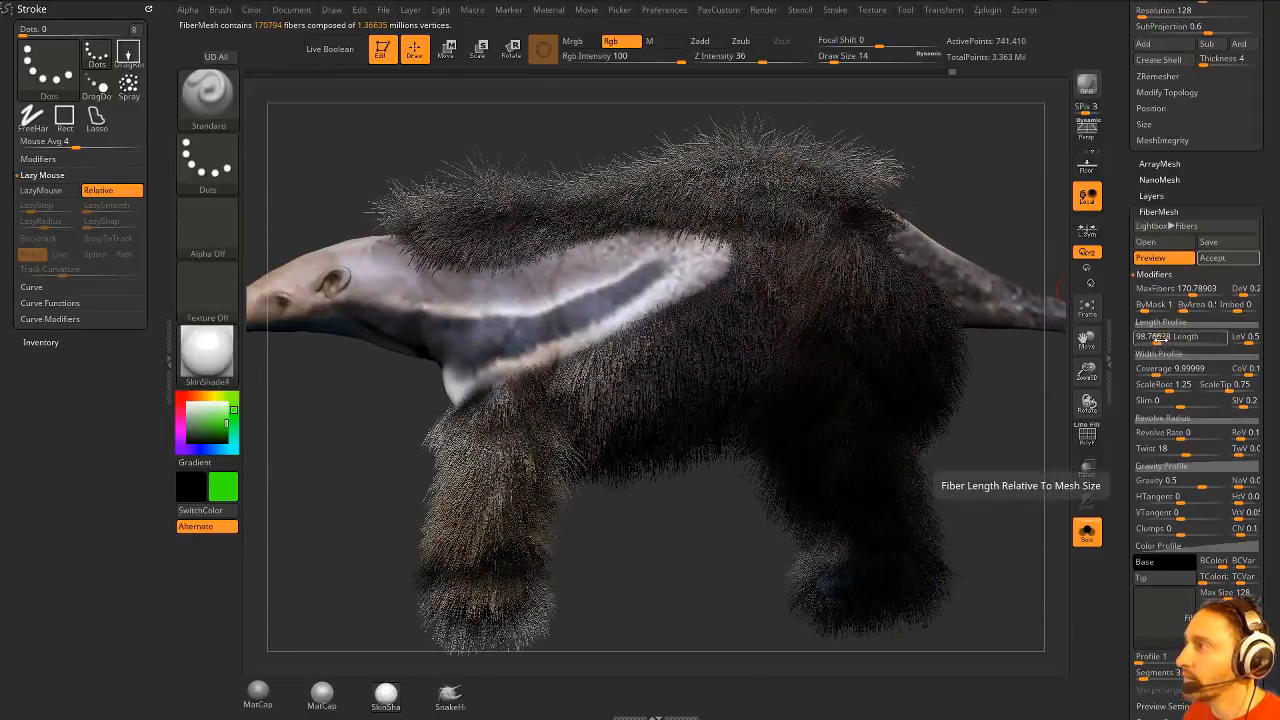
click(1153, 338)
drag(1154, 338, 1156, 341)
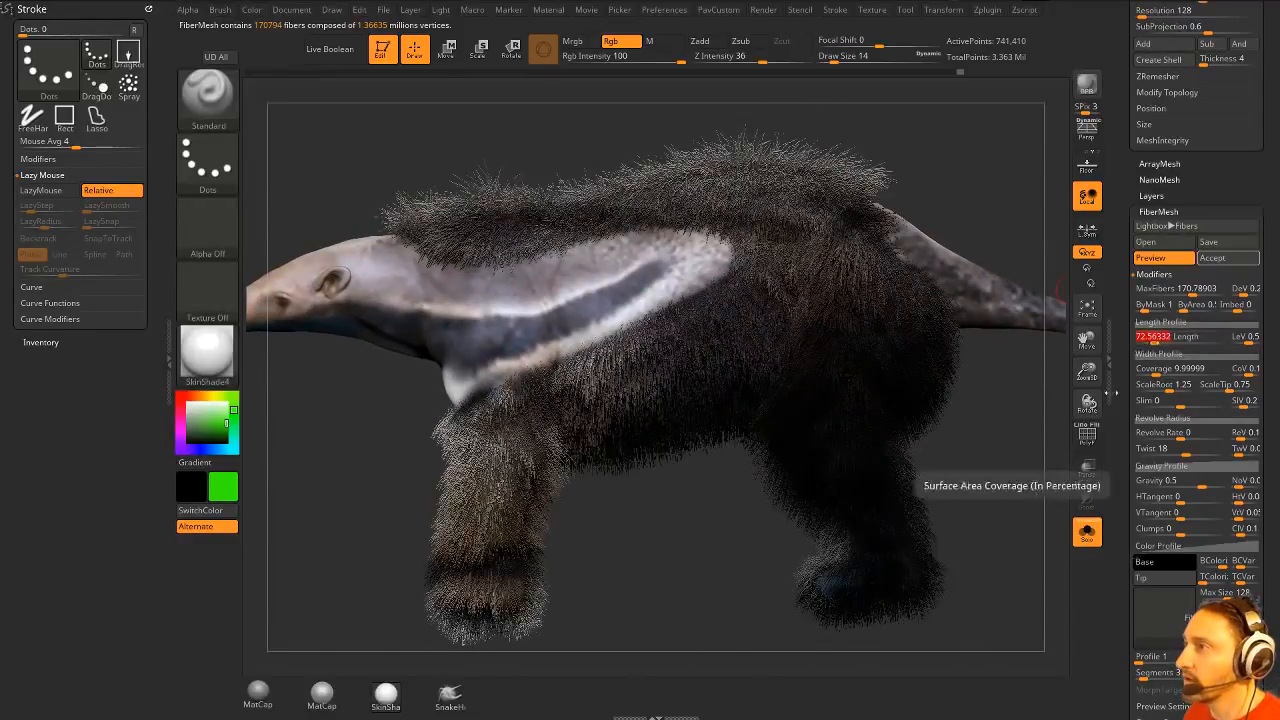
mouse_move(1012, 461)
mouse_down()
mouse_move(1036, 459)
mouse_move(949, 449)
mouse_move(988, 466)
mouse_up()
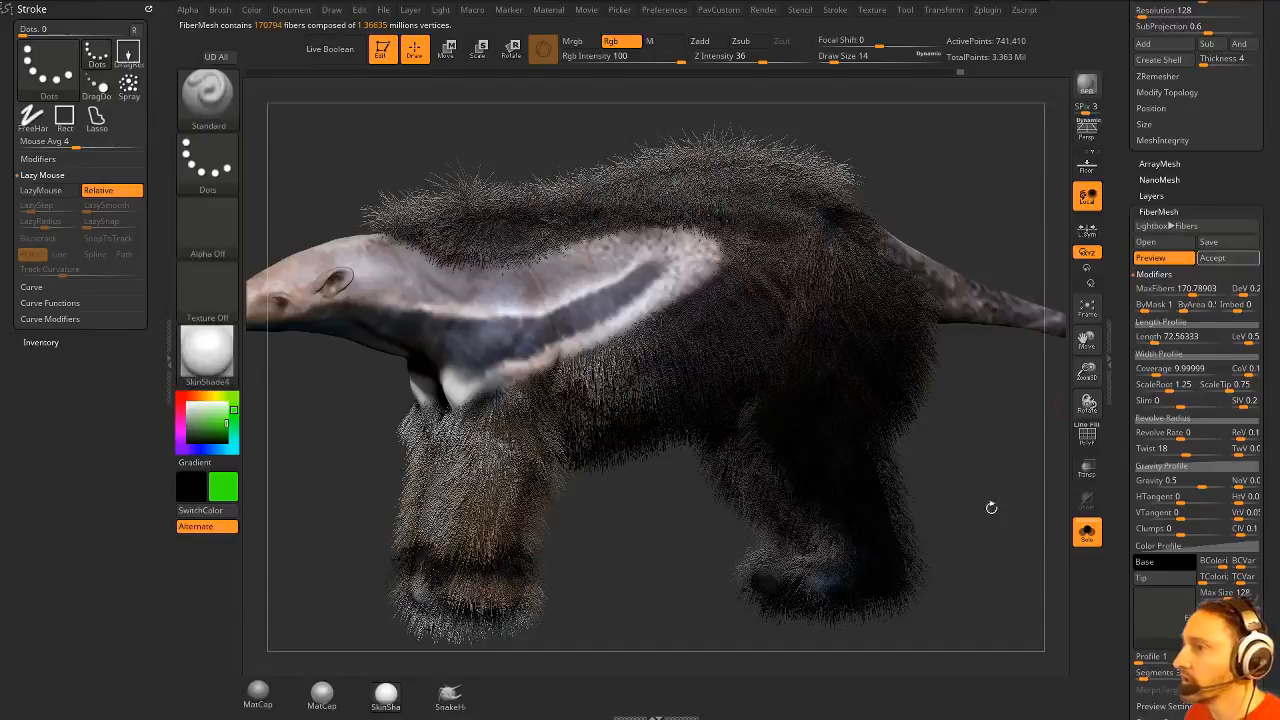
alt+drag(990, 550, 988, 520)
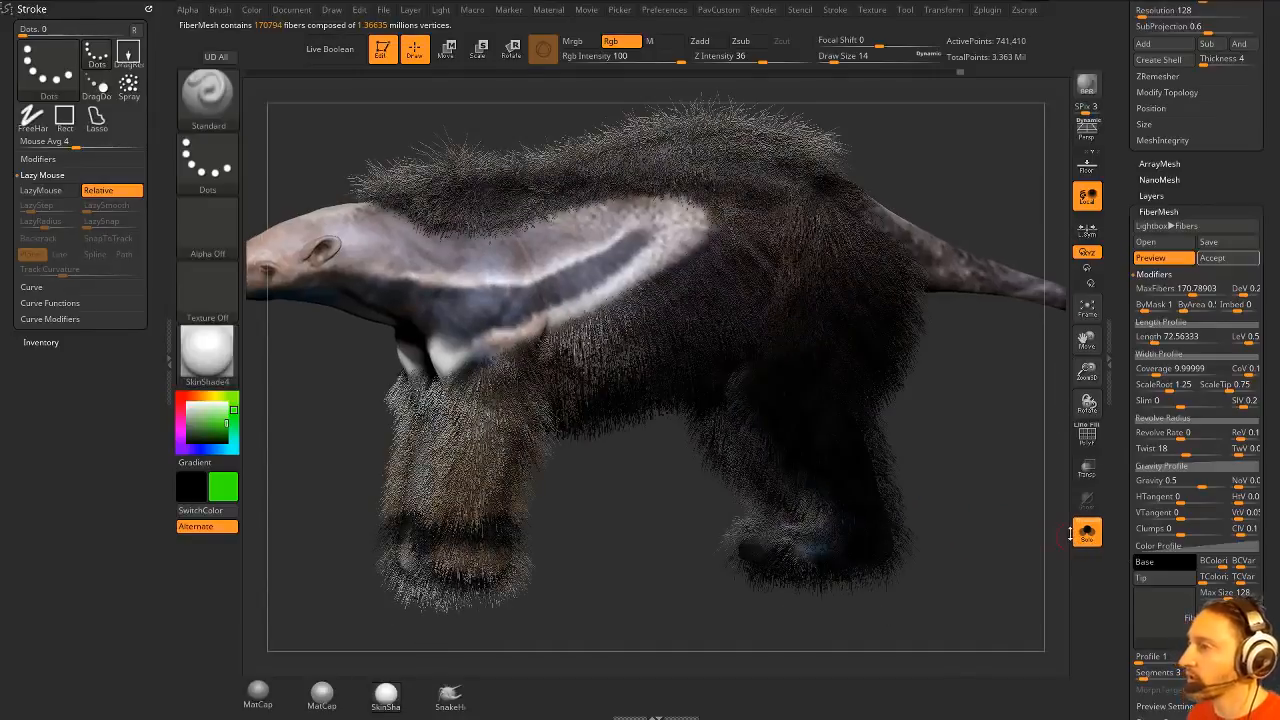
- Turn off the body's fiber preview so the mask can be edited
click(1087, 532)
click(1087, 533)
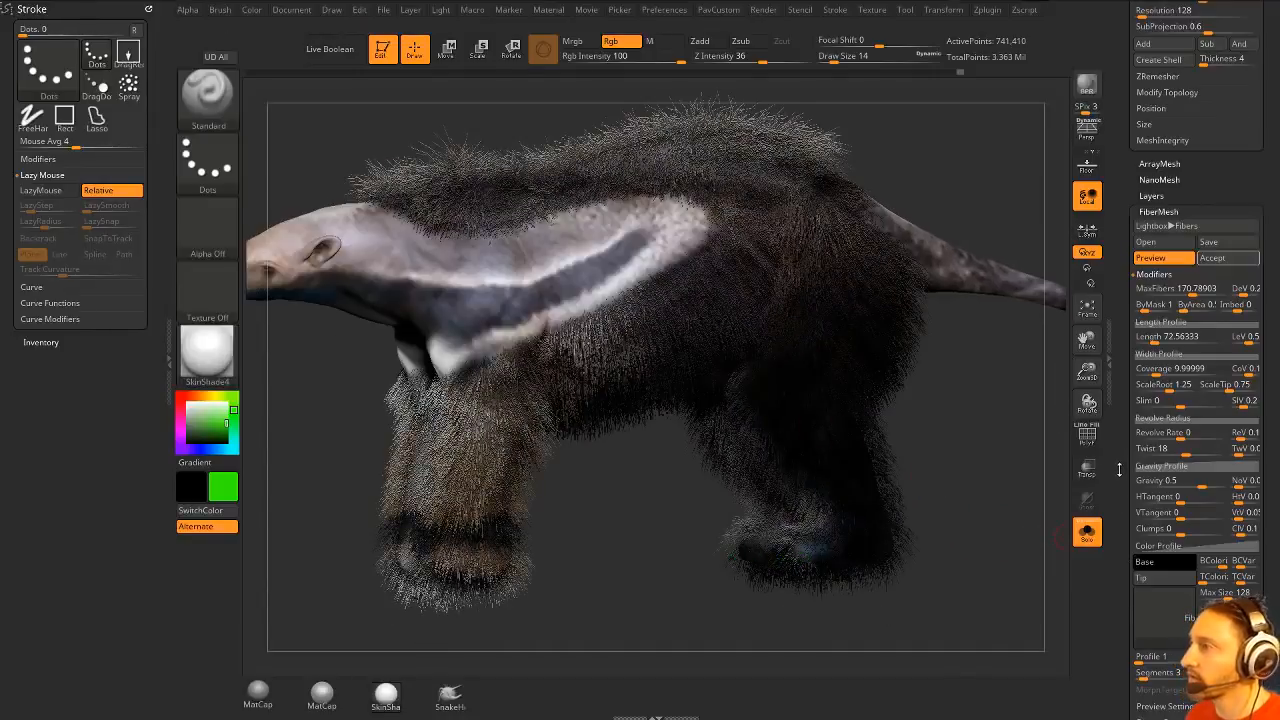
drag(1118, 468, 1128, 616)
scroll(1140, 260, down, 15)
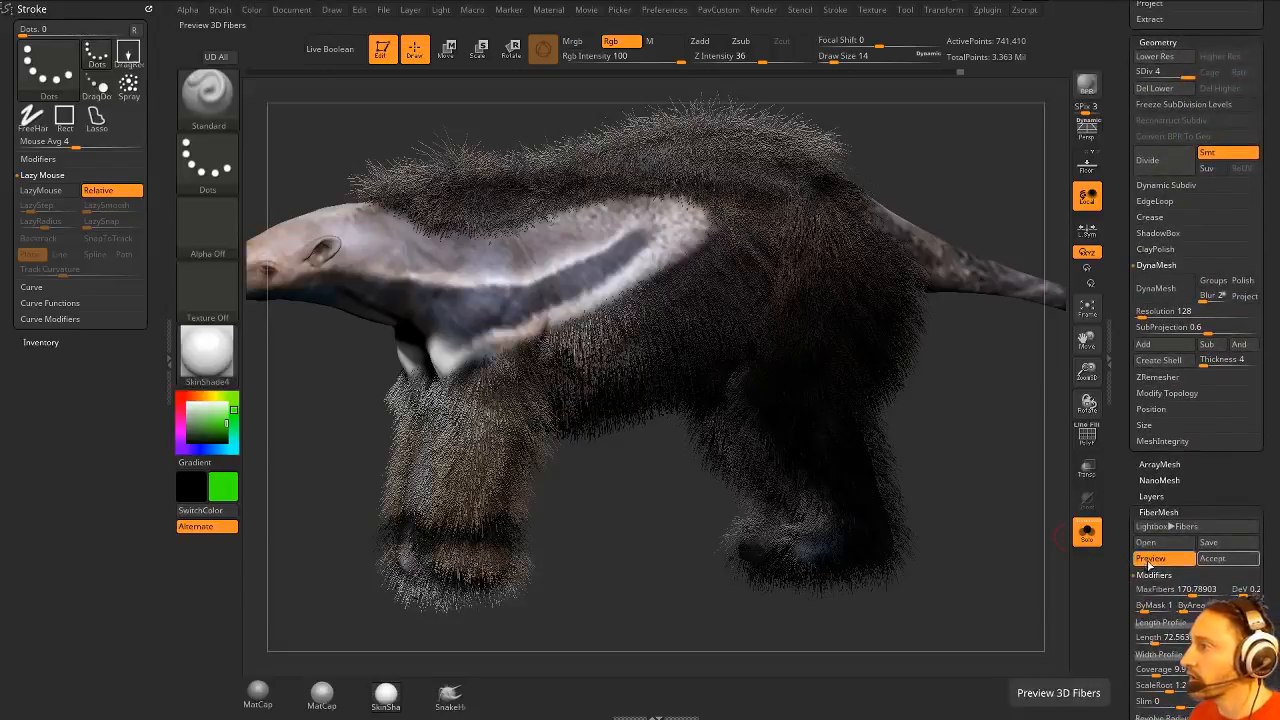
click(1150, 558)
scroll(1150, 500, up, 5)
- Hide the body's polypaint and switch the main colour to white to see the mask on the underside
mouse_move(983, 540)
mouse_down()
mouse_move(1033, 377)
mouse_move(970, 380)
mouse_up()
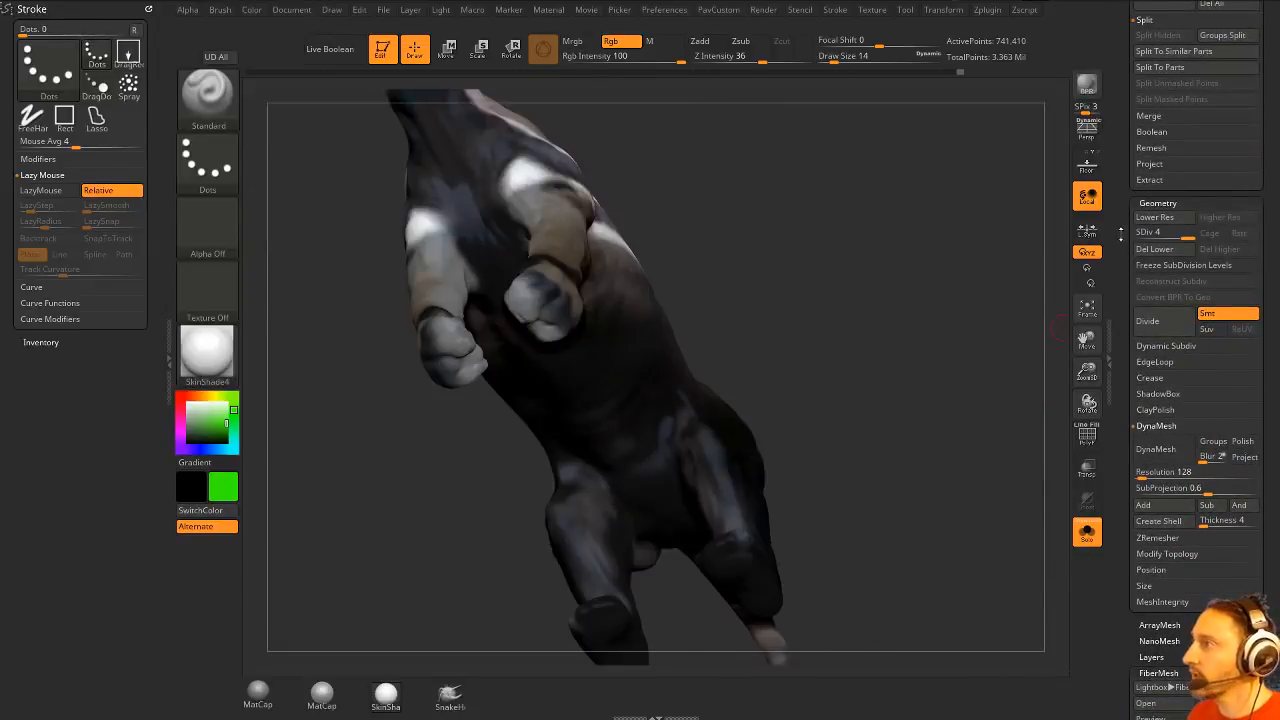
scroll(1205, 230, up, 7)
click(1236, 293)
drag(890, 450, 848, 328)
click(187, 400)
mouse_move(735, 260)
alt+mouse_down()
mouse_move(808, 437)
mouse_move(778, 312)
alt+mouse_up()
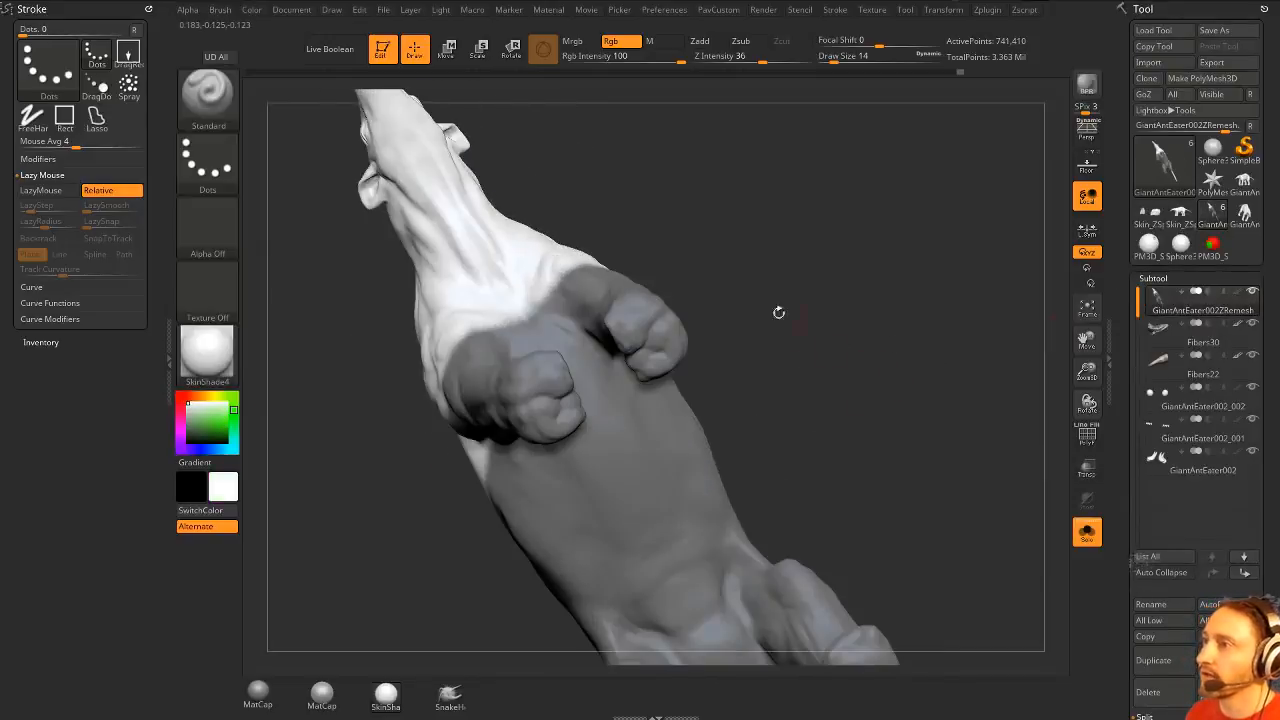
- Unmask the soles of the front and hind feet with a freehand masking brush, using draw sizes of about 17 to 22
key(s)
drag(636, 341, 648, 340)
key(ctrl)
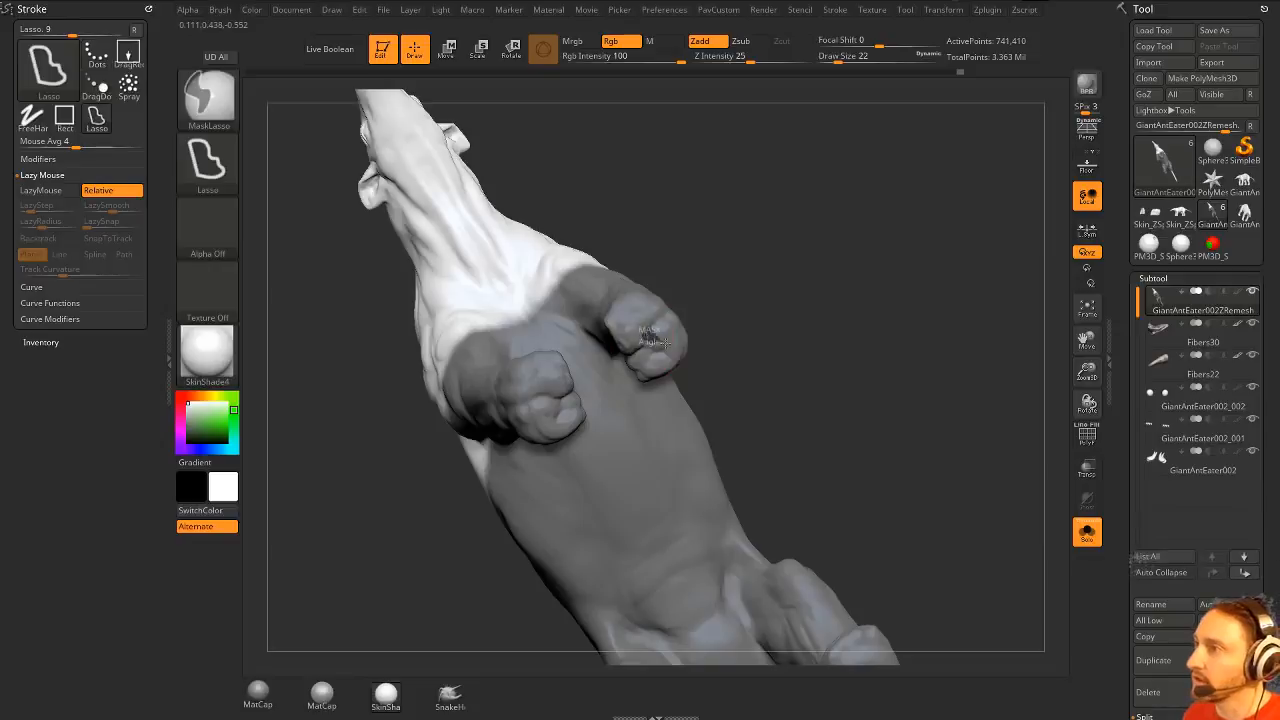
ctrl+click(238, 113)
ctrl+click(268, 114)
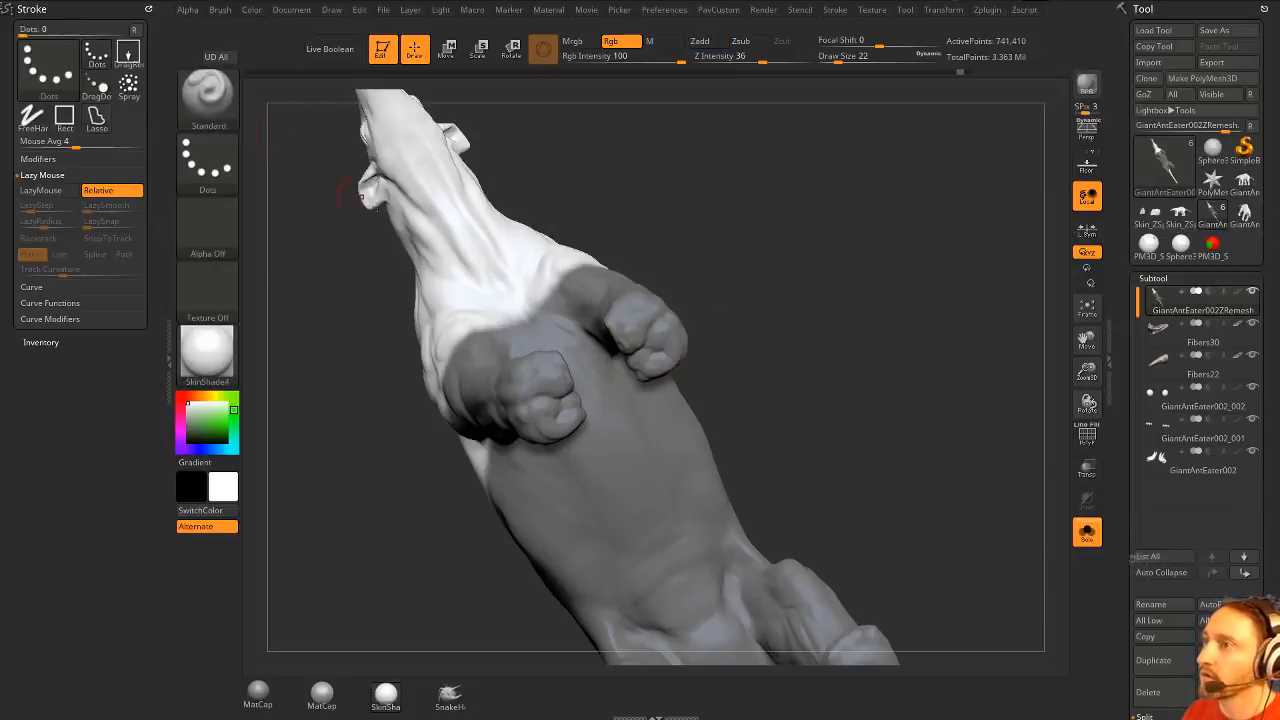
ctrl+alt+drag(644, 342, 660, 352)
mouse_move(690, 372)
mouse_down()
mouse_move(692, 317)
mouse_move(631, 330)
mouse_move(658, 336)
mouse_move(674, 323)
mouse_up()
mouse_move(644, 326)
ctrl+alt+mouse_down()
mouse_move(630, 336)
mouse_move(674, 346)
mouse_move(668, 334)
ctrl+alt+mouse_up()
mouse_move(740, 326)
mouse_down()
mouse_move(652, 337)
mouse_move(658, 348)
mouse_up()
drag(600, 465, 806, 215)
mouse_move(700, 432)
ctrl+alt+mouse_down()
mouse_move(695, 406)
mouse_move(706, 470)
mouse_move(767, 480)
mouse_move(720, 470)
mouse_move(737, 408)
ctrl+alt+mouse_up()
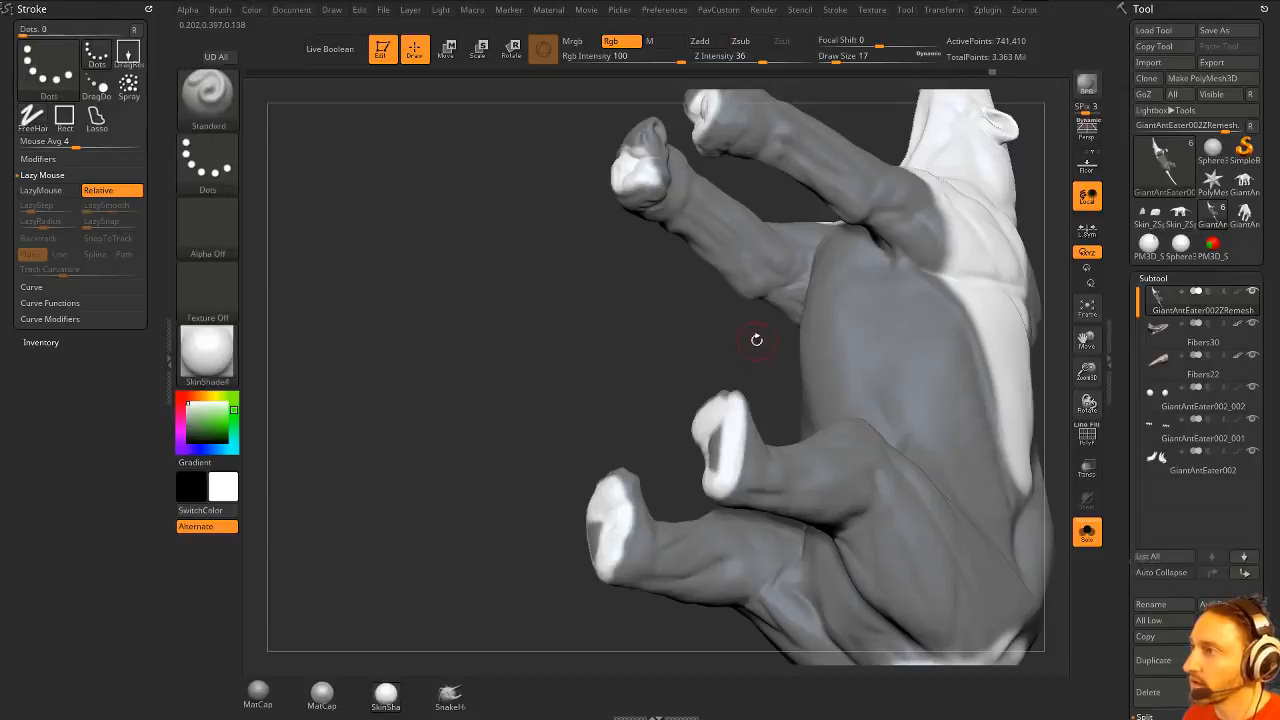
- Preview the body and leg fibers again with the soles of the feet left bare
mouse_move(757, 340)
mouse_down()
mouse_move(862, 418)
mouse_move(1039, 420)
mouse_up()
scroll(1150, 450, down, 10)
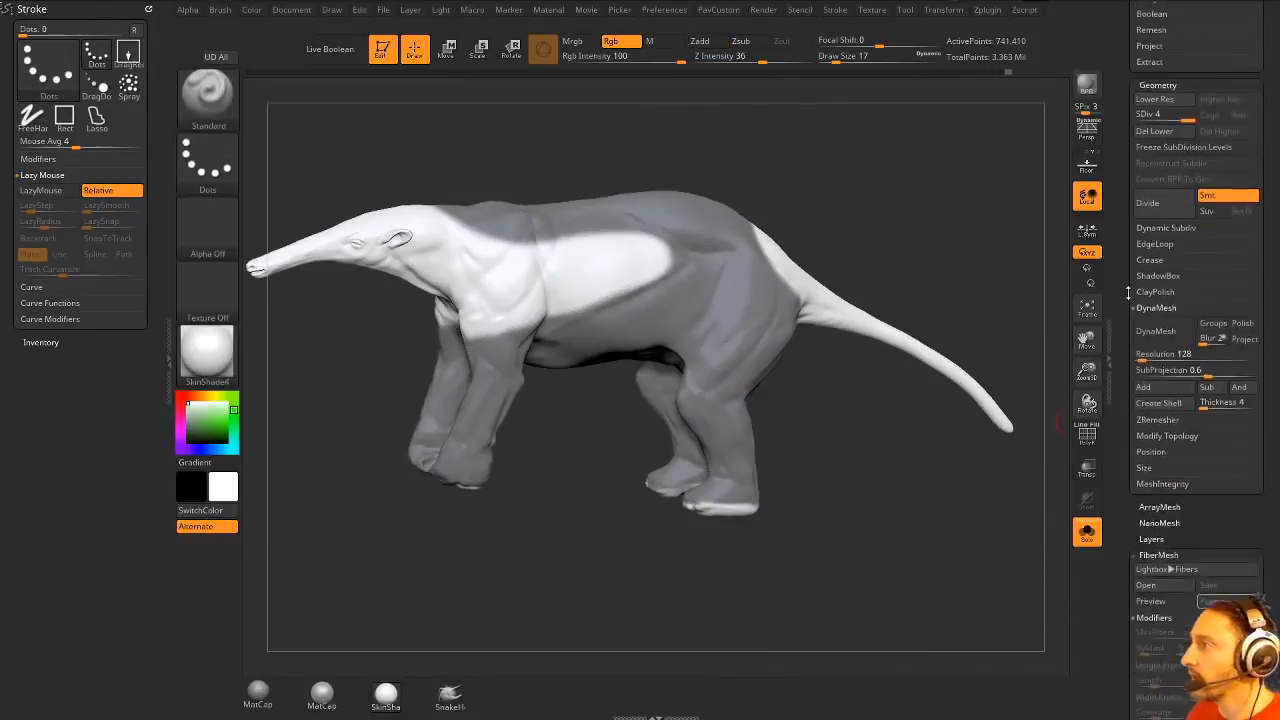
click(1150, 437)
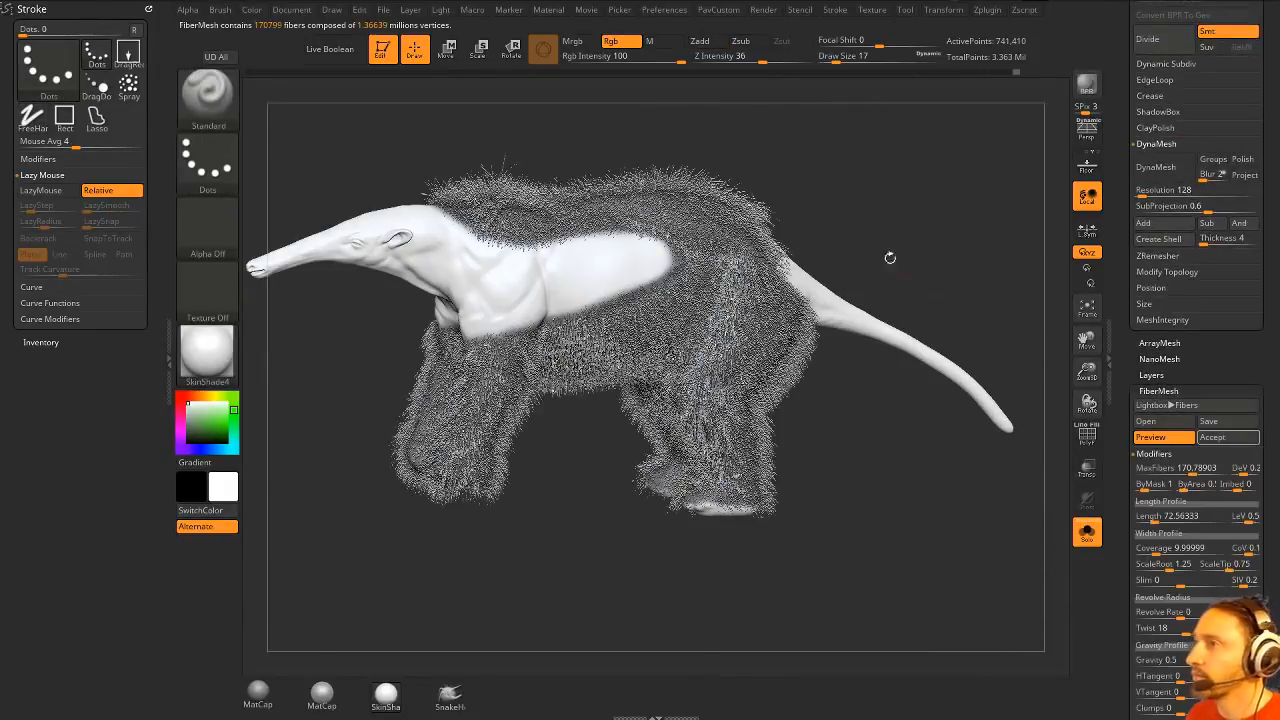
drag(889, 257, 960, 300)
- Show the body's polypaint again and refresh the fibers' Base Colorize so they take the polypaint colours
scroll(1150, 393, up, 10)
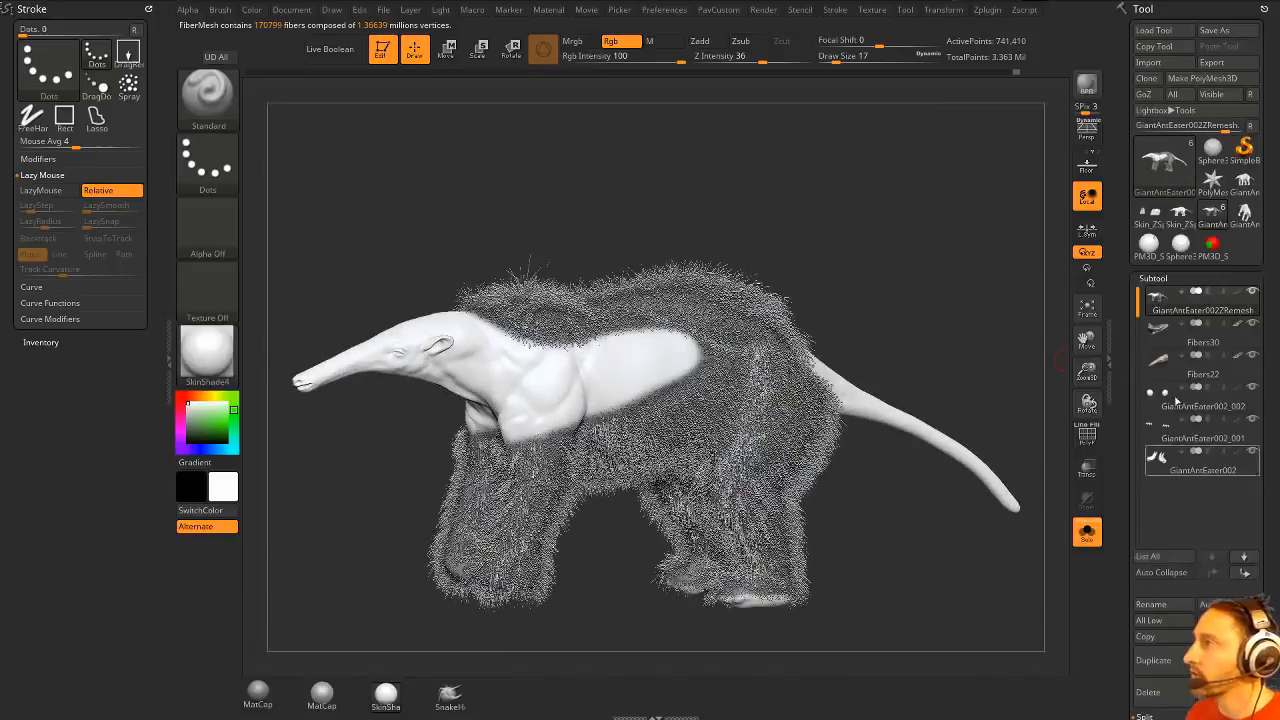
click(1239, 293)
scroll(1150, 410, down, 10)
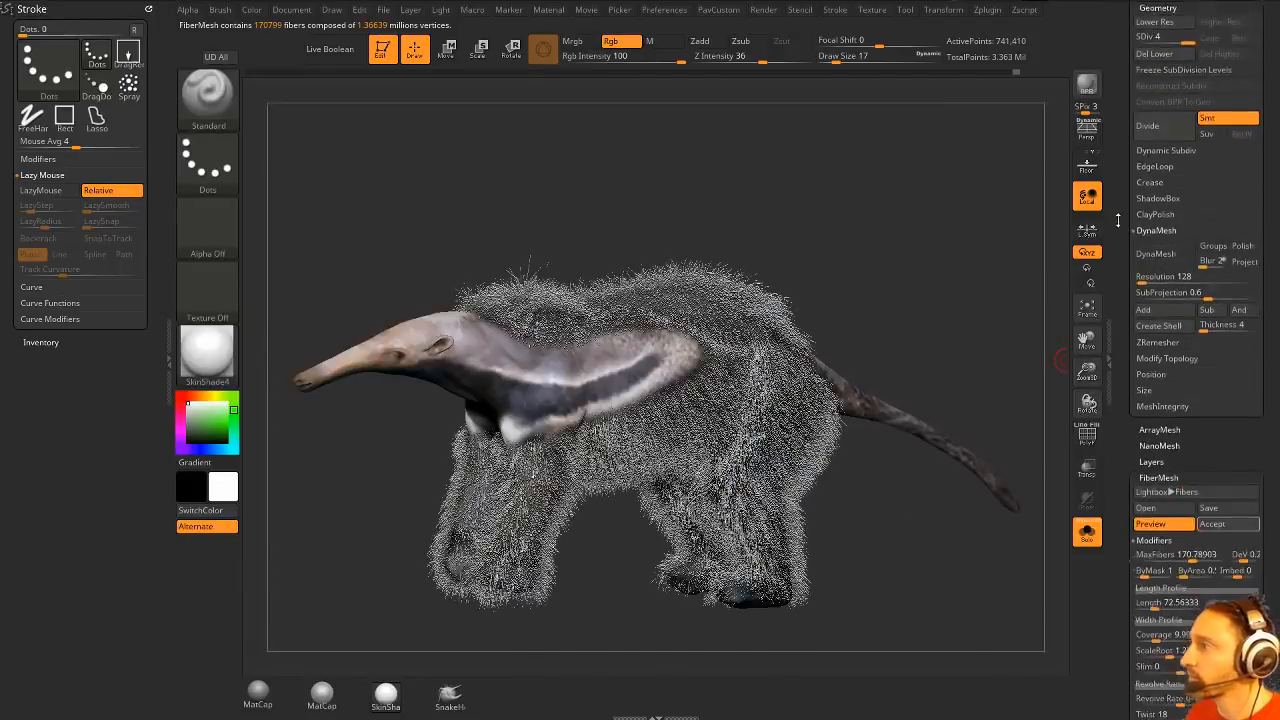
click(1213, 491)
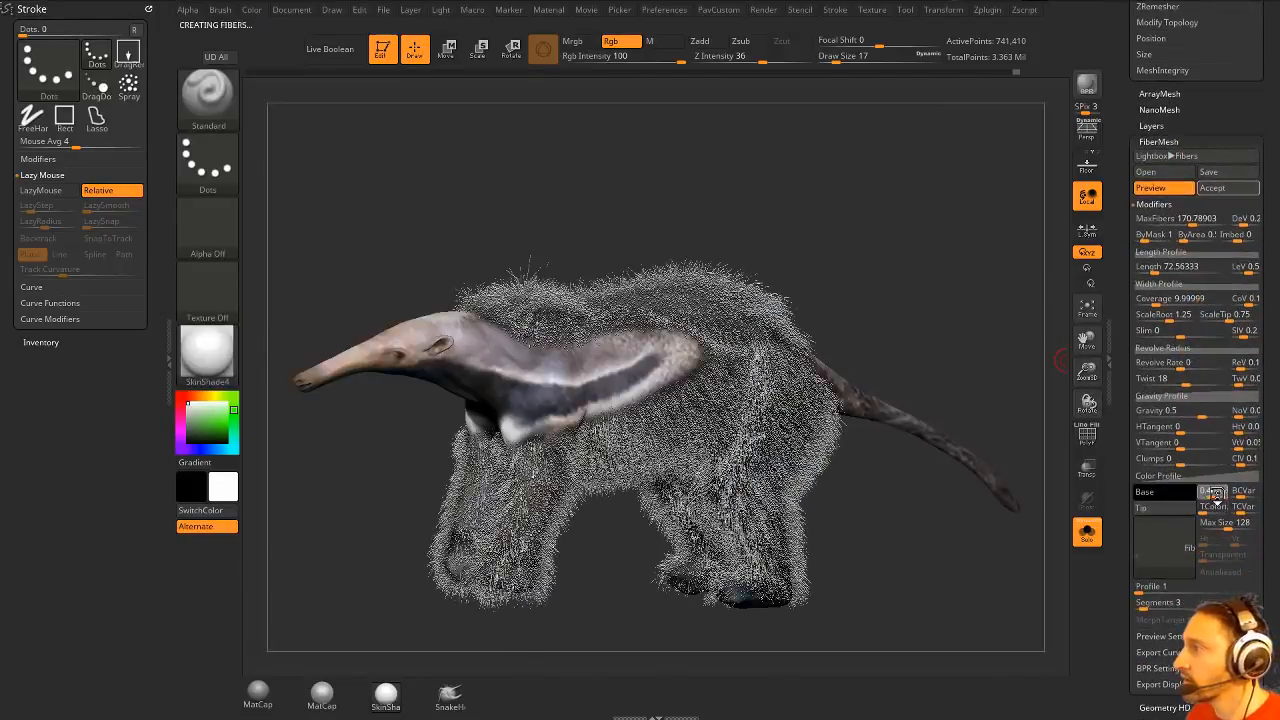
drag(960, 291, 1027, 308)
scroll(1128, 396, up, 2)
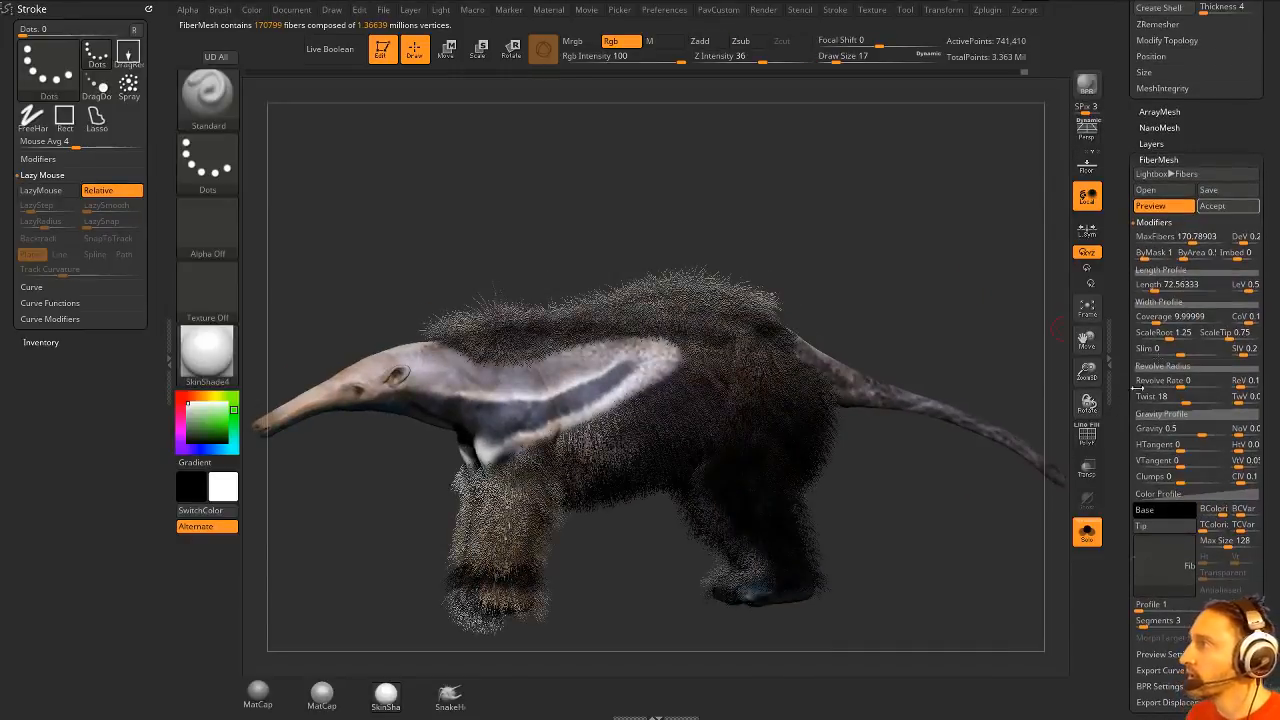
- Accept the body and leg fibers with Fast Preview enabled, and make the anteater's body mesh the active subtool
click(1217, 210)
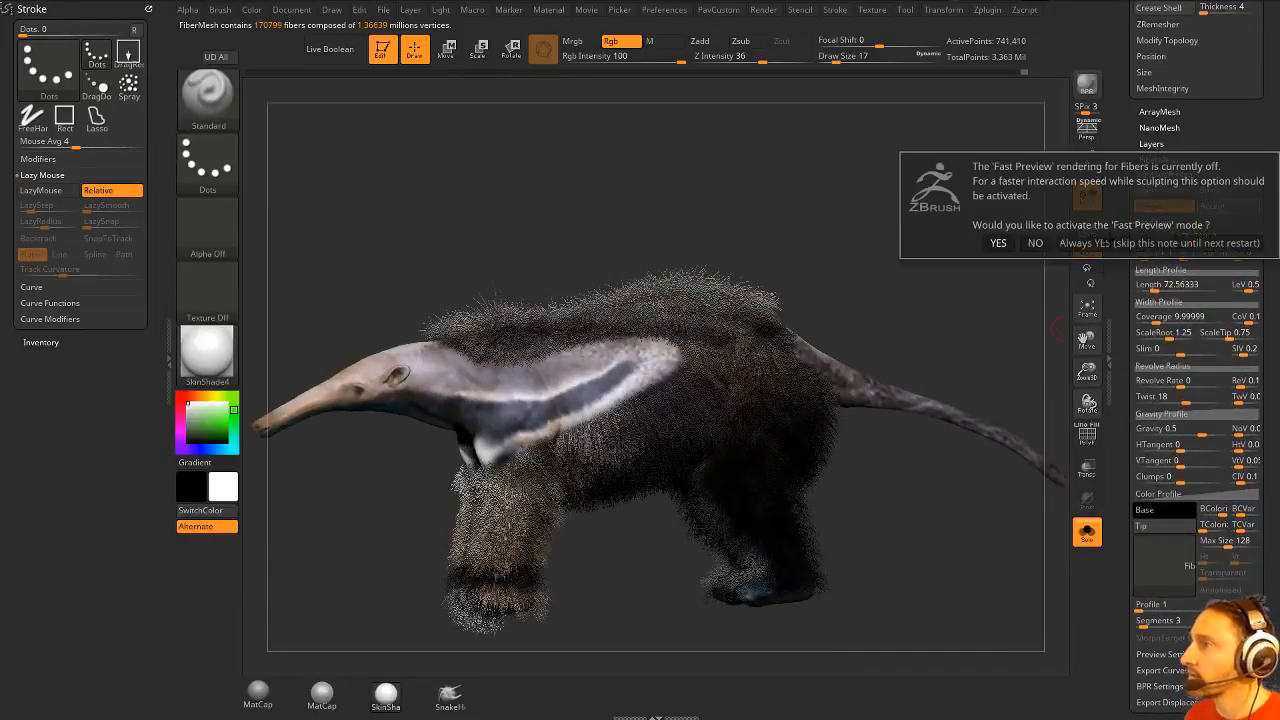
click(1010, 243)
drag(1121, 287, 1122, 463)
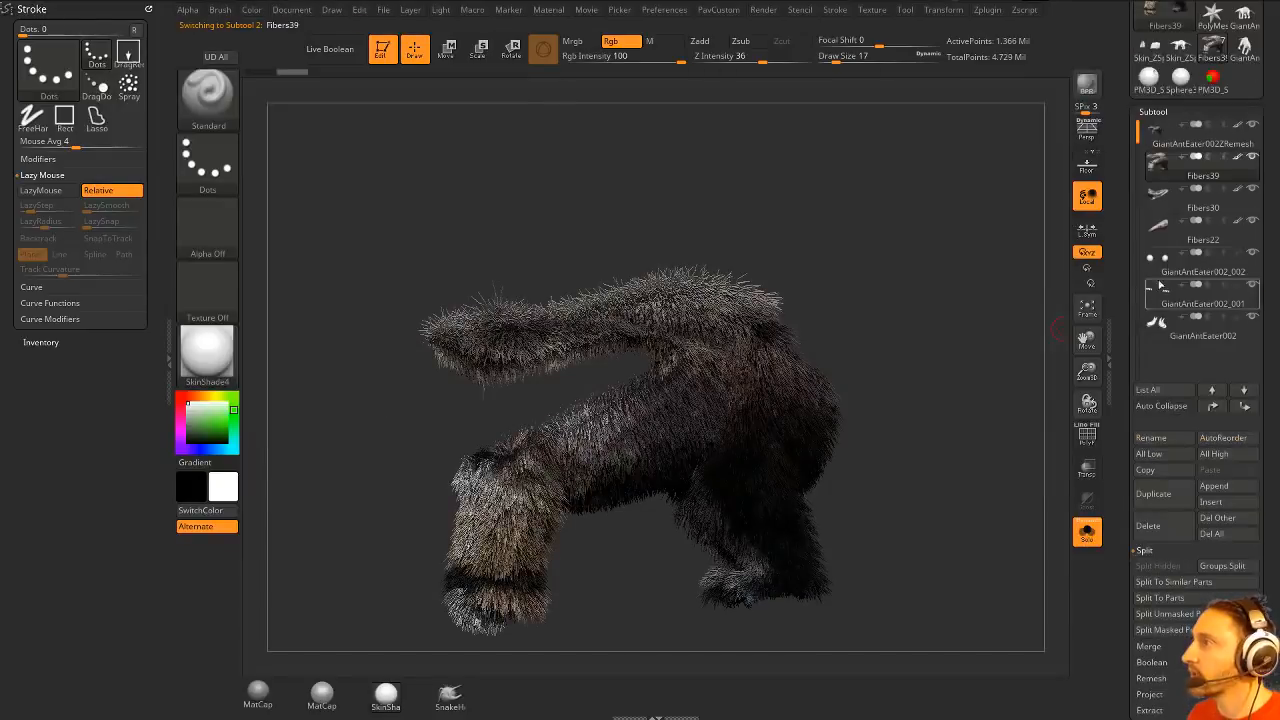
click(1200, 147)
- Show all subtools to check the combined fur from the side, and isolate the body mesh again
mouse_move(952, 279)
shift+mouse_down()
mouse_move(948, 295)
mouse_move(913, 302)
mouse_move(972, 294)
shift+mouse_up()
ctrl+click(913, 302)
click(1086, 531)
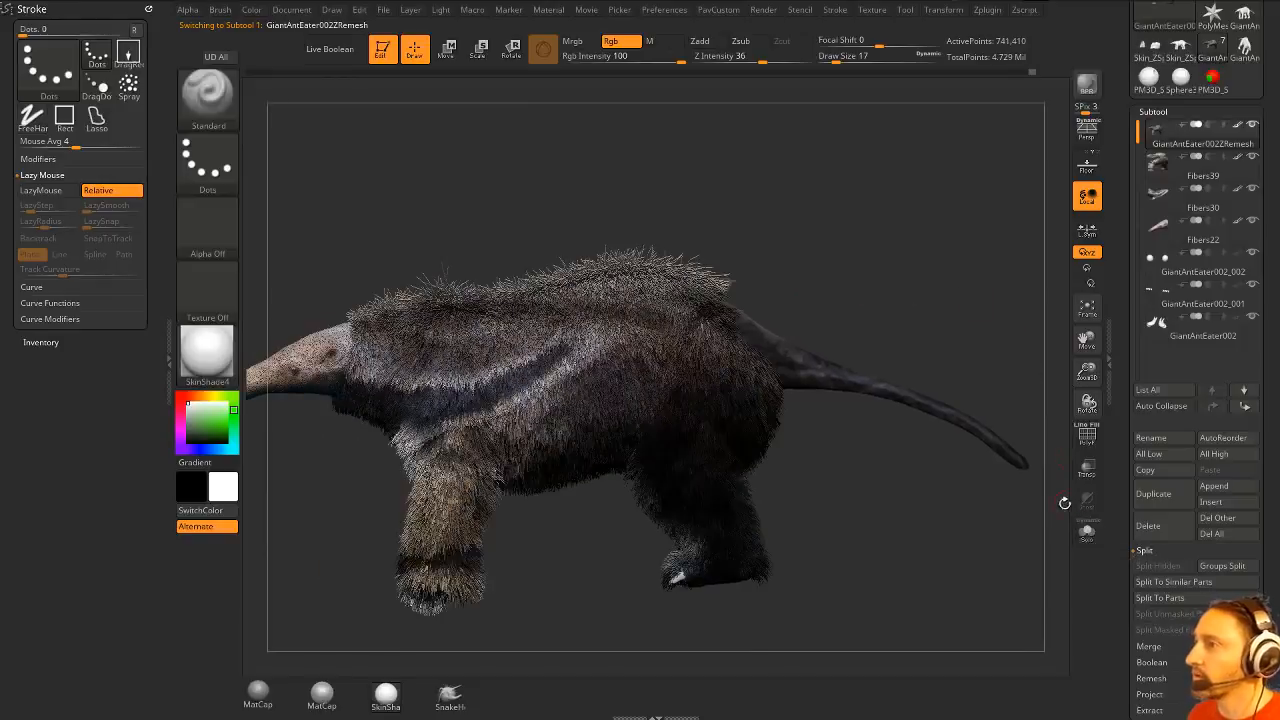
click(1084, 533)
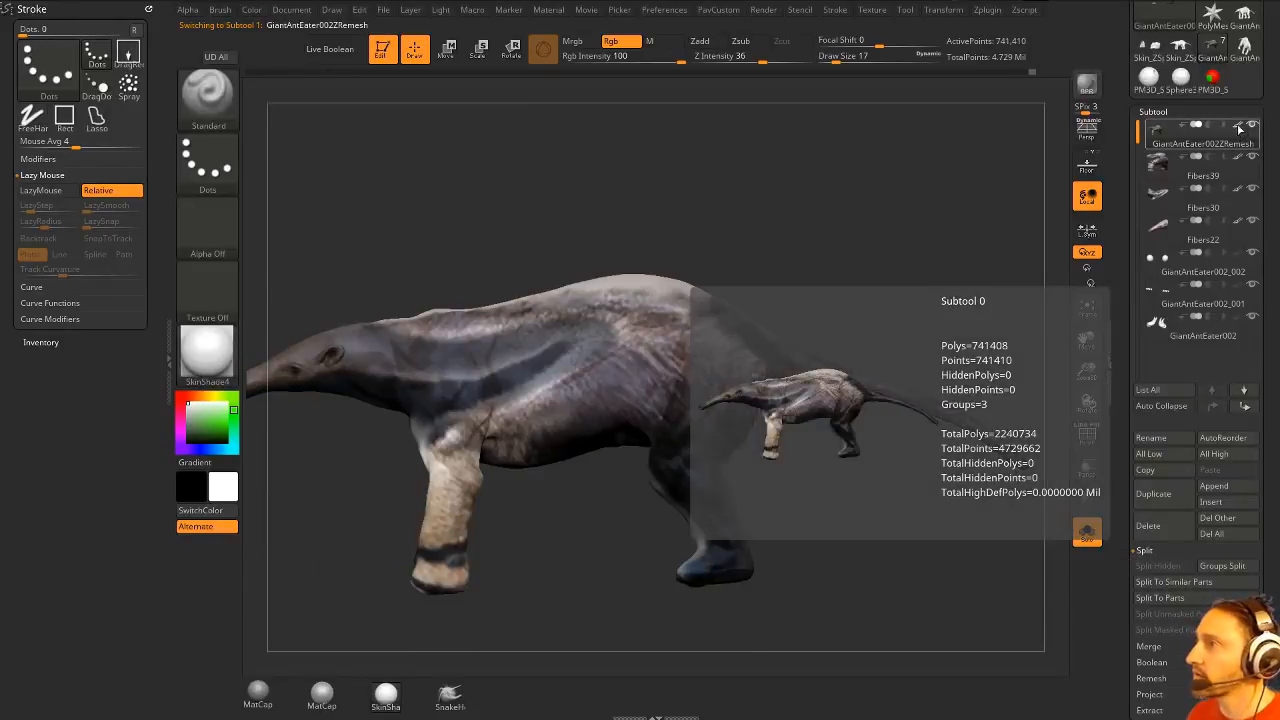
- Hide the body's polypaint and mask the whole tail and the adjoining part of the rump
click(1238, 127)
mouse_move(853, 190)
alt+mouse_down()
mouse_move(939, 191)
mouse_move(860, 200)
alt+mouse_up()
ctrl+drag(396, 309, 744, 532)
ctrl+drag(690, 236, 382, 556)
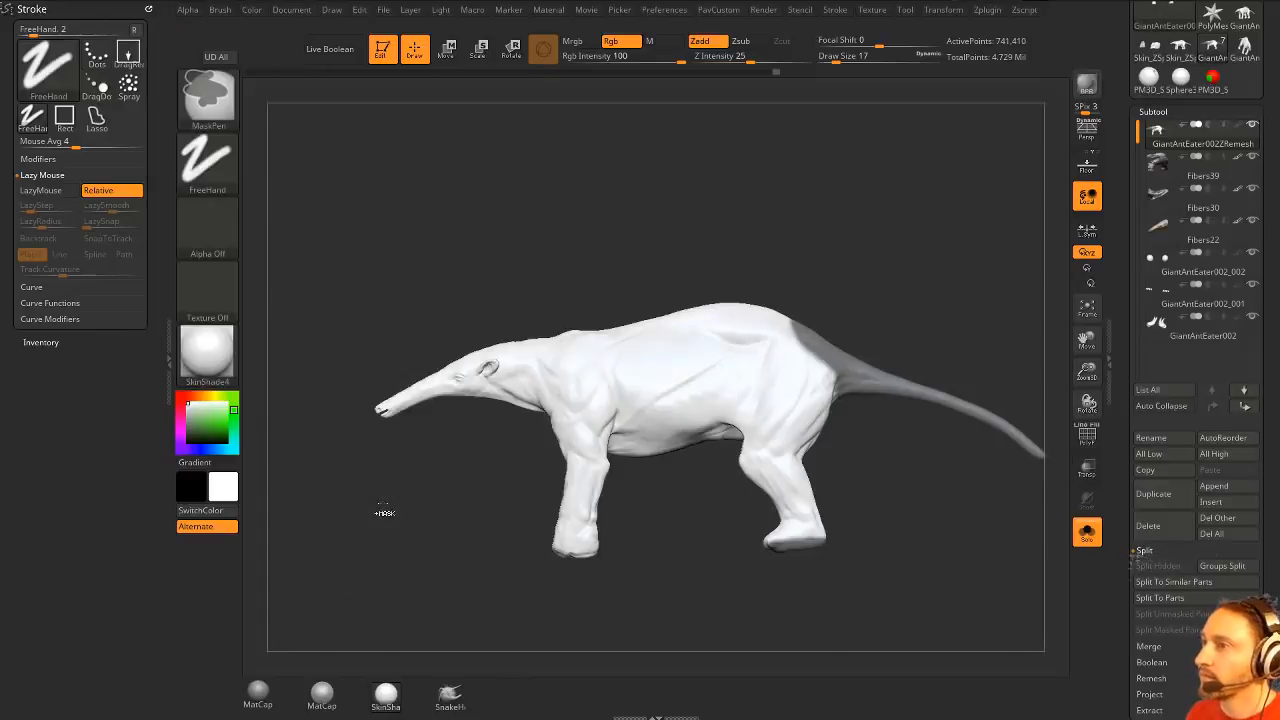
drag(380, 509, 826, 360)
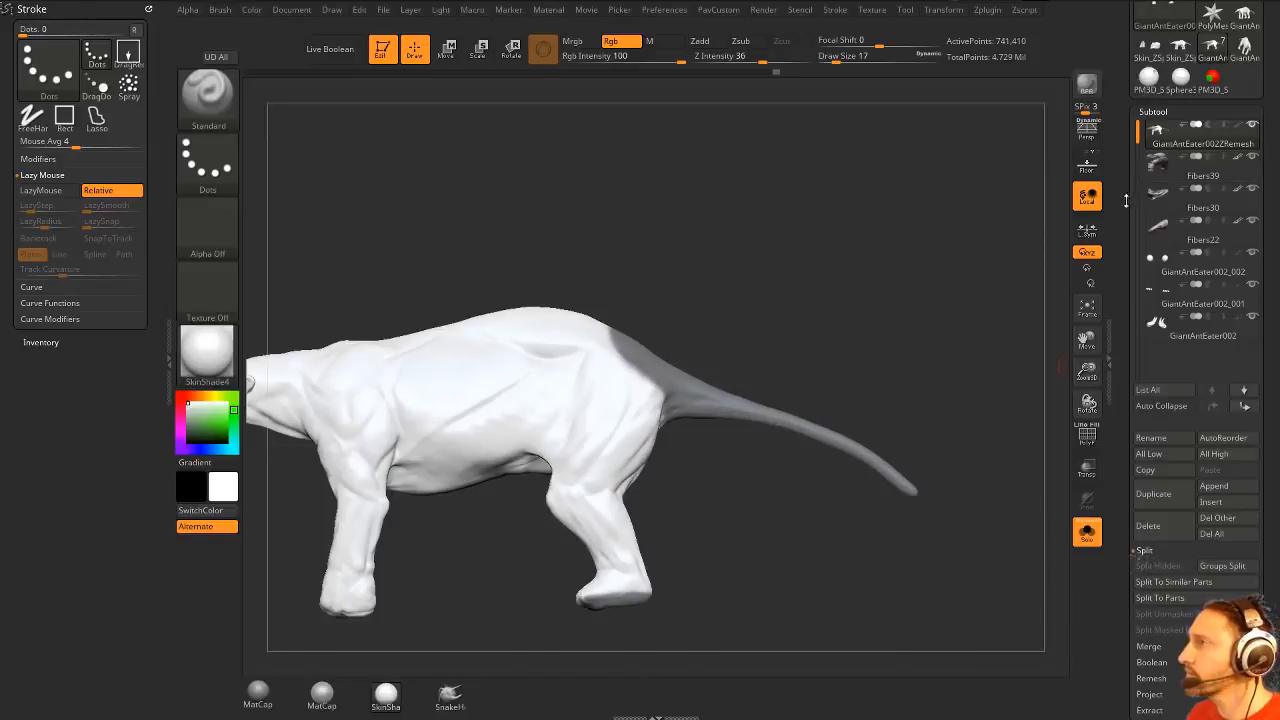
- Show the body's polypaint again and preview FiberMesh fibers on the masked tail
click(1239, 126)
drag(1124, 352, 1108, 132)
click(1152, 276)
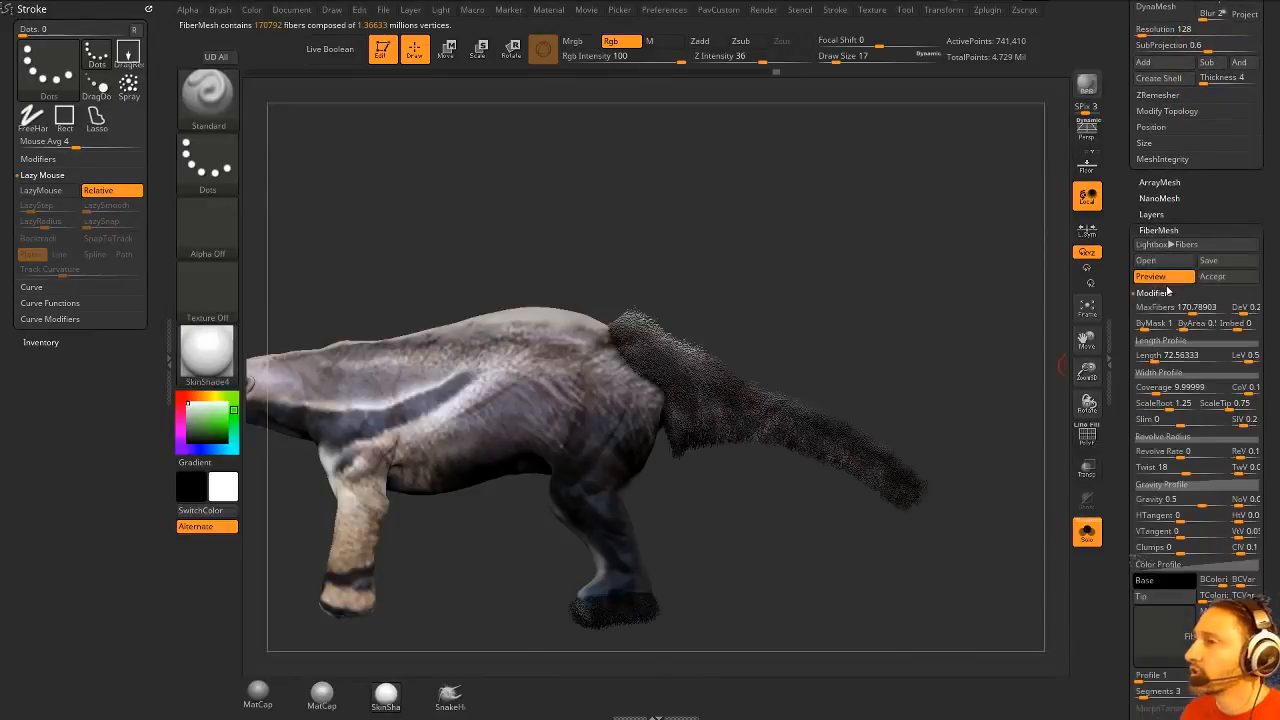
- Lengthen the tail fibers to about 222 and clear the leftover mask from the hind foot
mouse_move(1158, 357)
mouse_down()
mouse_move(1184, 366)
mouse_move(1174, 362)
mouse_up()
mouse_move(1018, 350)
mouse_down()
mouse_move(972, 351)
mouse_move(900, 440)
mouse_move(803, 491)
mouse_move(766, 487)
mouse_move(731, 457)
mouse_move(617, 431)
mouse_move(563, 514)
mouse_move(540, 433)
mouse_up()
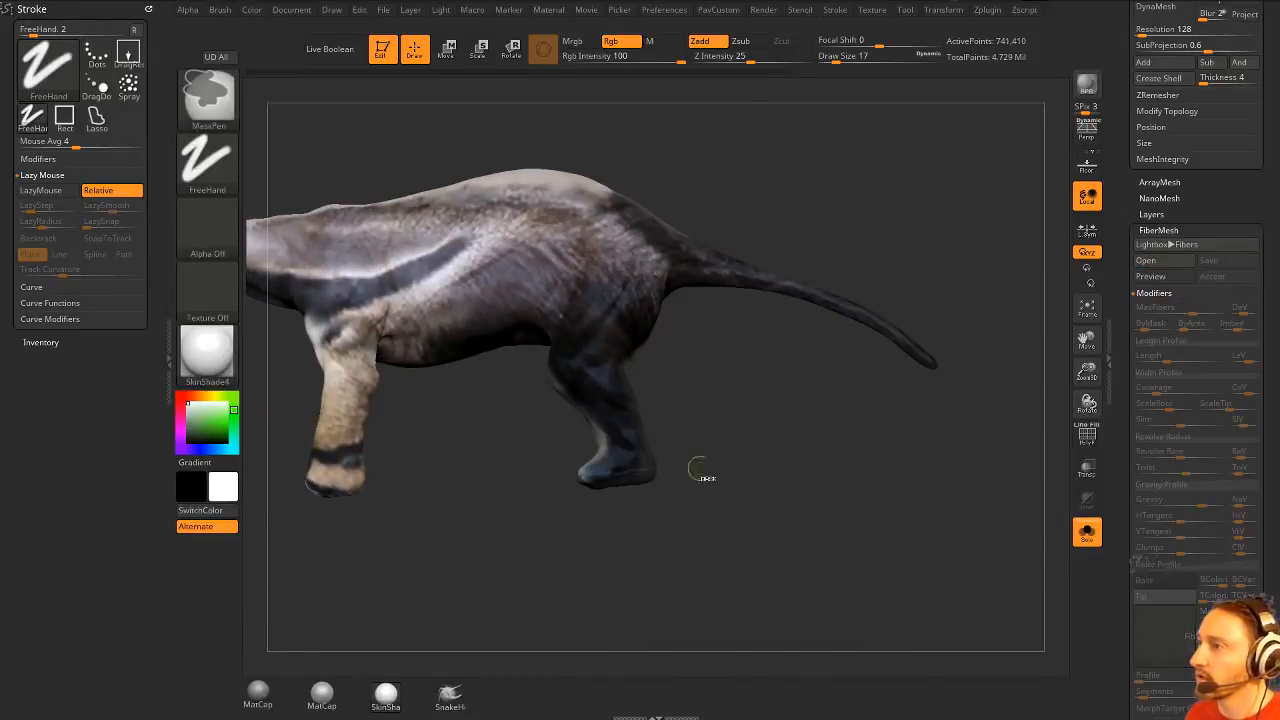
drag(776, 455, 754, 360)
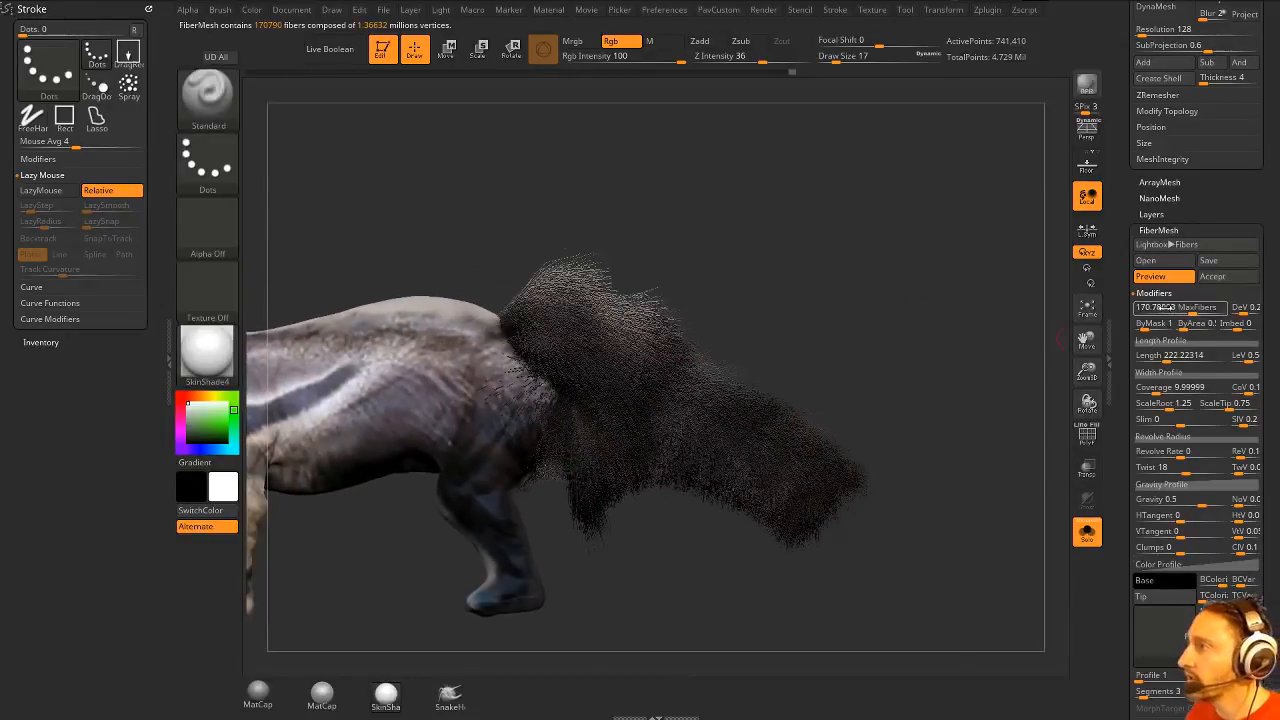
- Thin the tail fibers to a MaxFibers value of about 31.3 and set their length to about 266.6
click(1178, 311)
click(1172, 311)
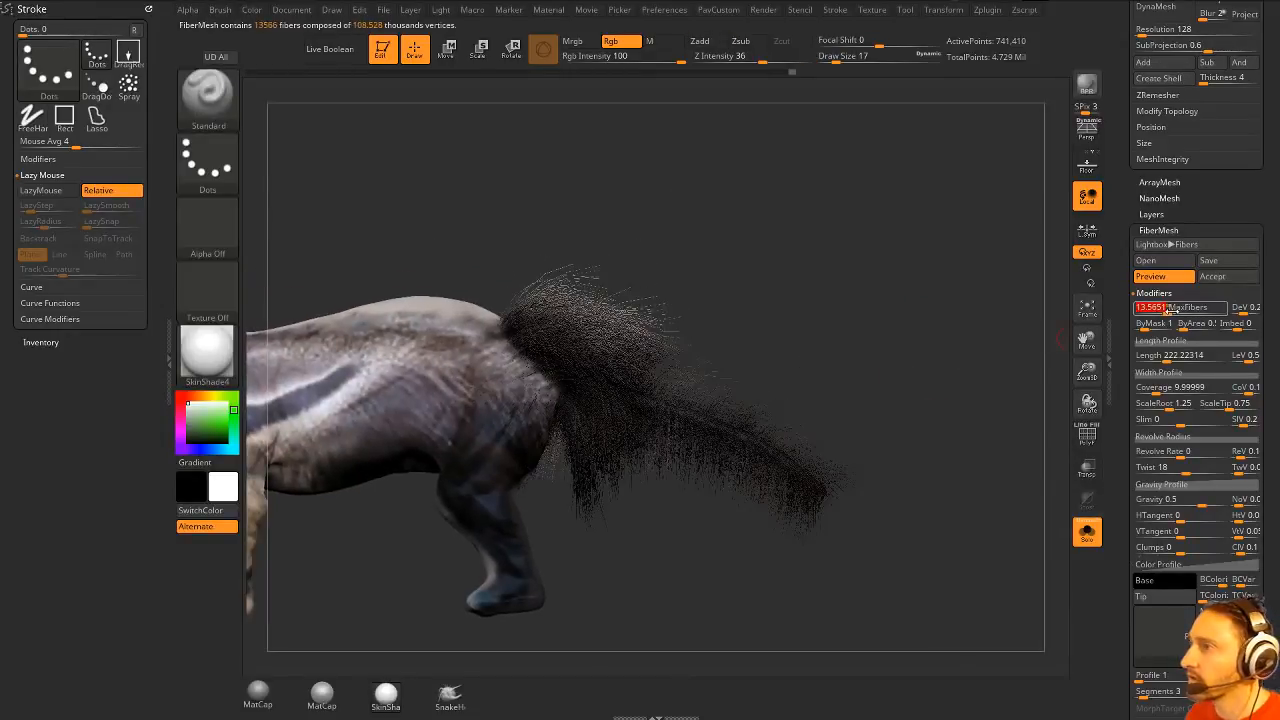
click(1174, 311)
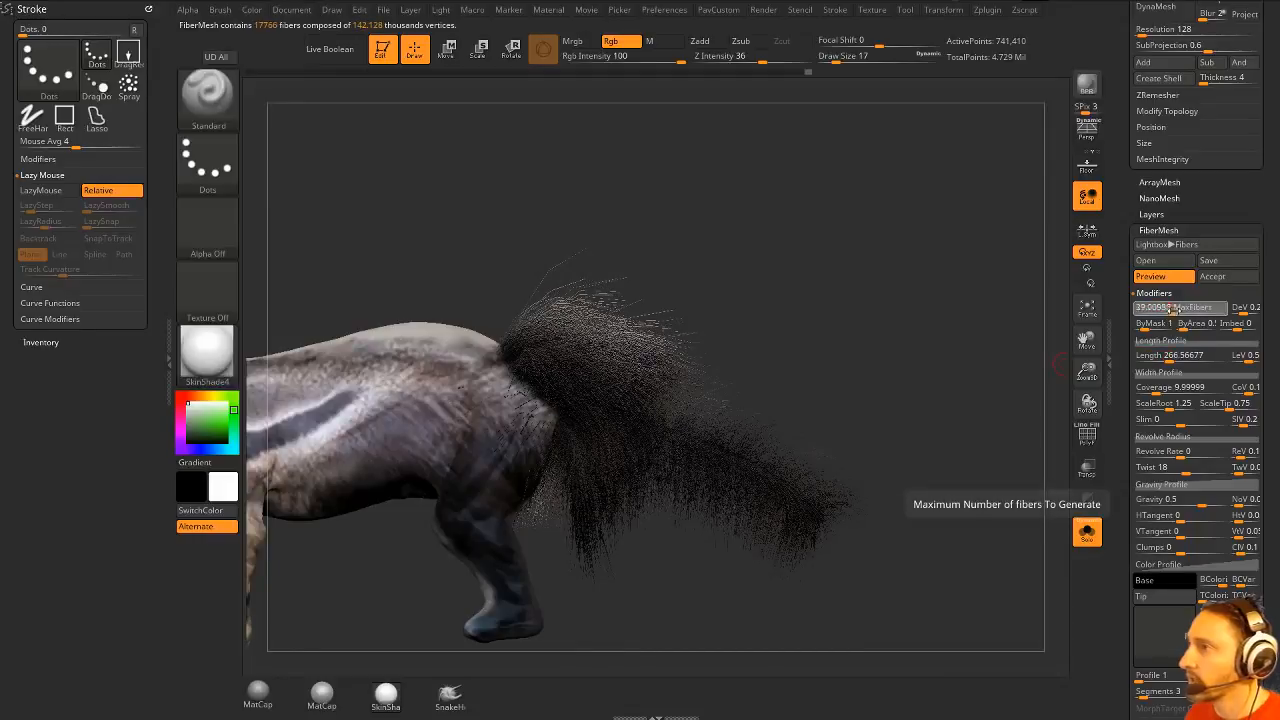
alt+drag(858, 324, 951, 301)
key(s)
click(919, 313)
alt+drag(812, 287, 846, 276)
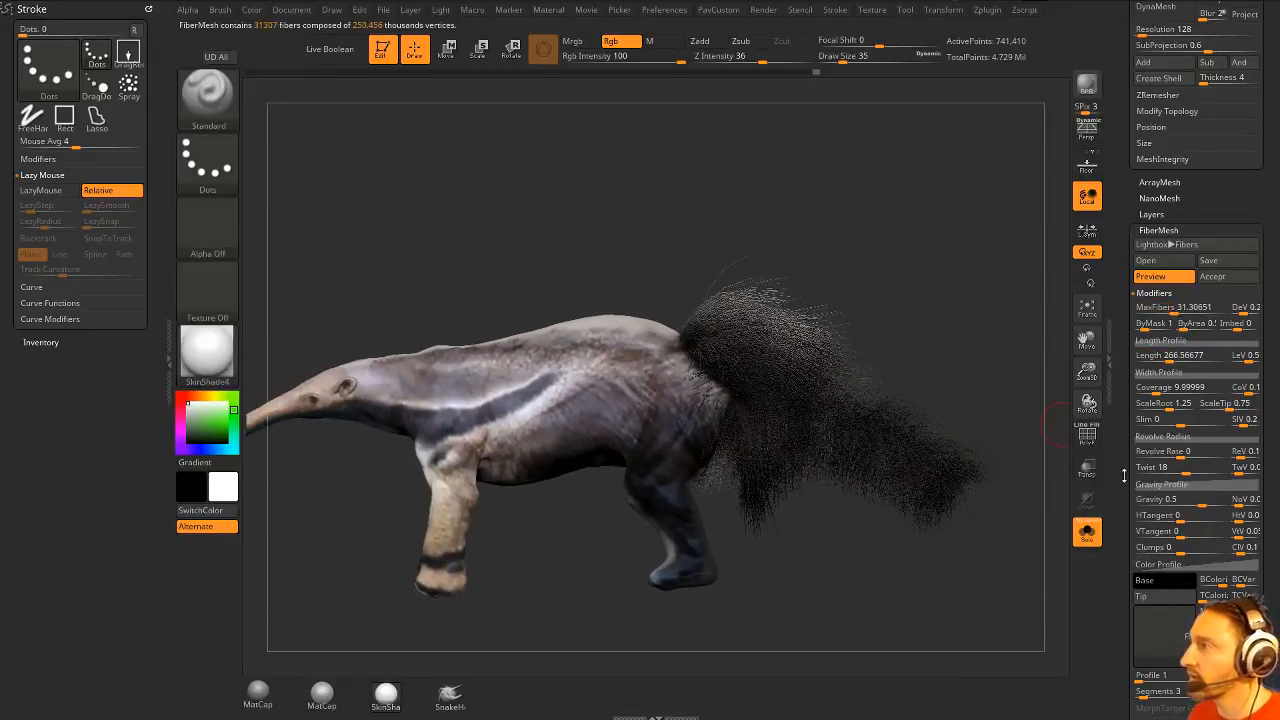
- Accept the tail fibers with Fast Preview enabled
drag(1124, 476, 1123, 509)
click(1224, 302)
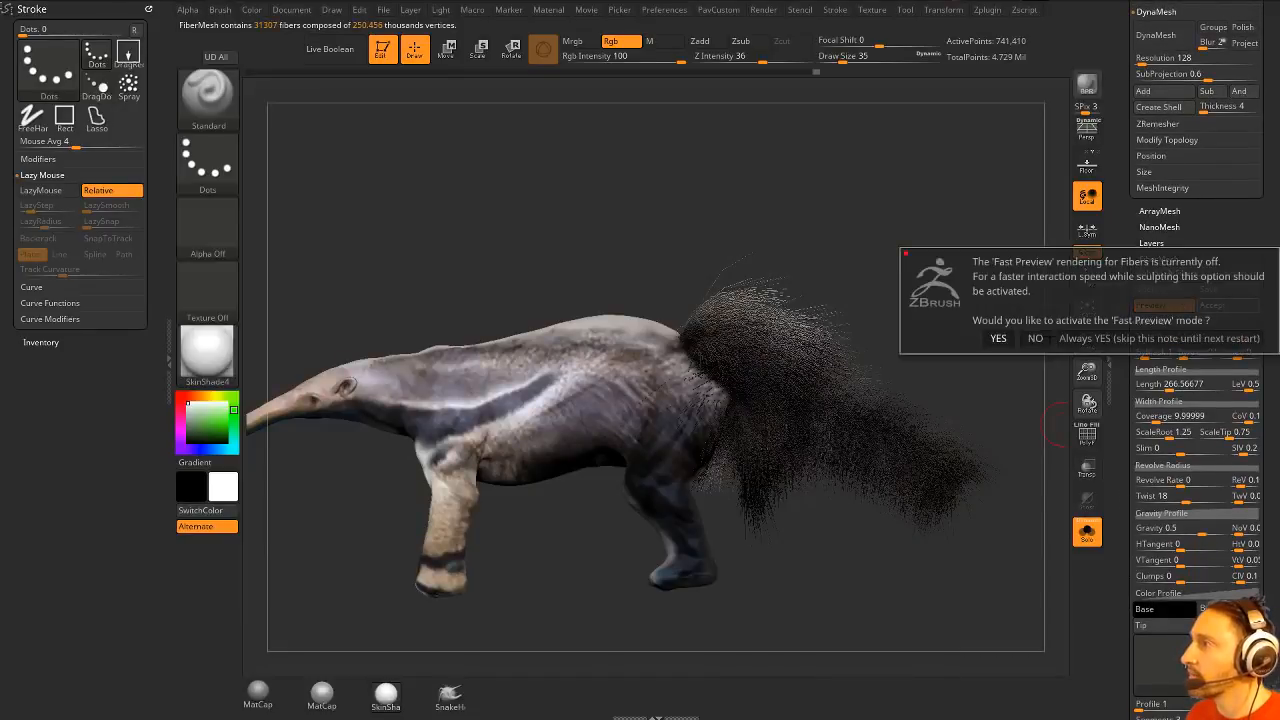
click(998, 338)
- Show all subtools, make the head fibers active with a draw size of 11, and examine the fur from head to tail
key(s)
mouse_move(945, 264)
mouse_down()
mouse_move(960, 271)
mouse_move(932, 258)
mouse_up()
mouse_move(932, 258)
alt+mouse_down()
mouse_move(966, 223)
mouse_move(957, 254)
mouse_move(991, 243)
mouse_move(944, 246)
mouse_move(1045, 246)
mouse_move(951, 244)
mouse_move(863, 308)
alt+mouse_up()
key(s)
click(1250, 293)
alt+click(393, 378)
alt+drag(400, 245, 575, 370)
mouse_move(287, 143)
alt+mouse_down()
mouse_move(832, 199)
mouse_move(838, 156)
alt+mouse_up()
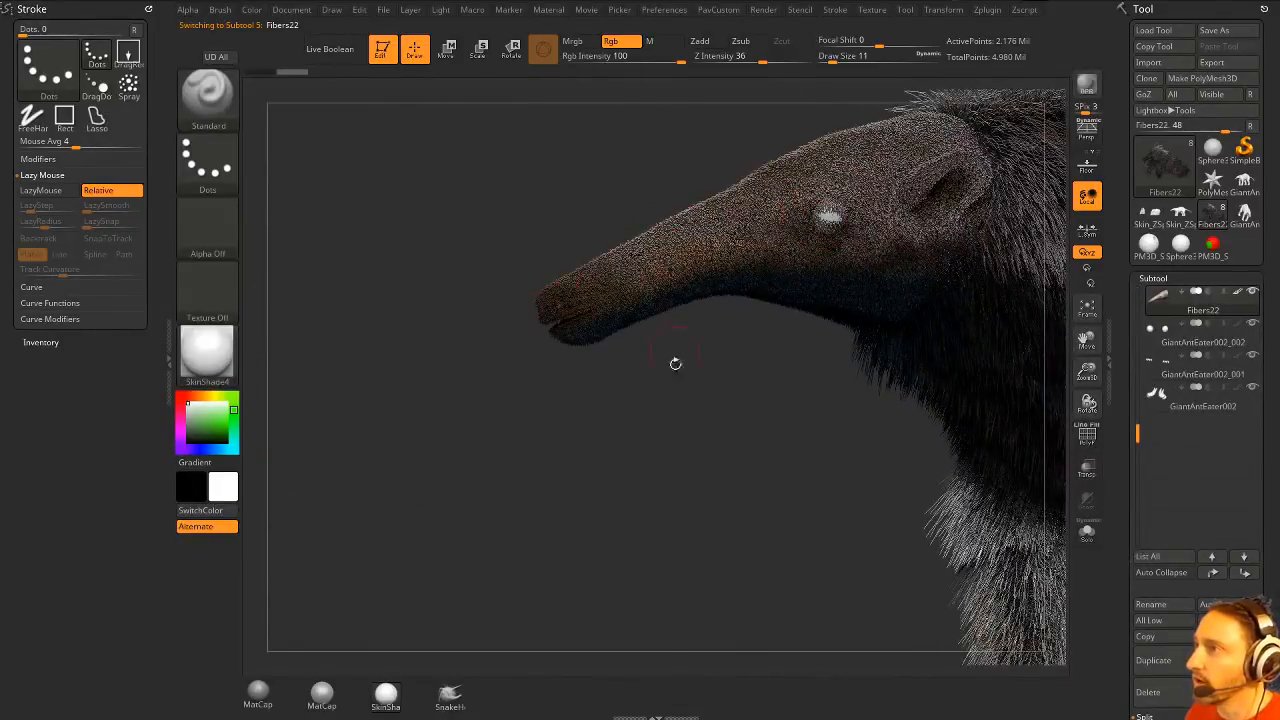
alt+drag(675, 364, 470, 185)
drag(632, 184, 521, 165)
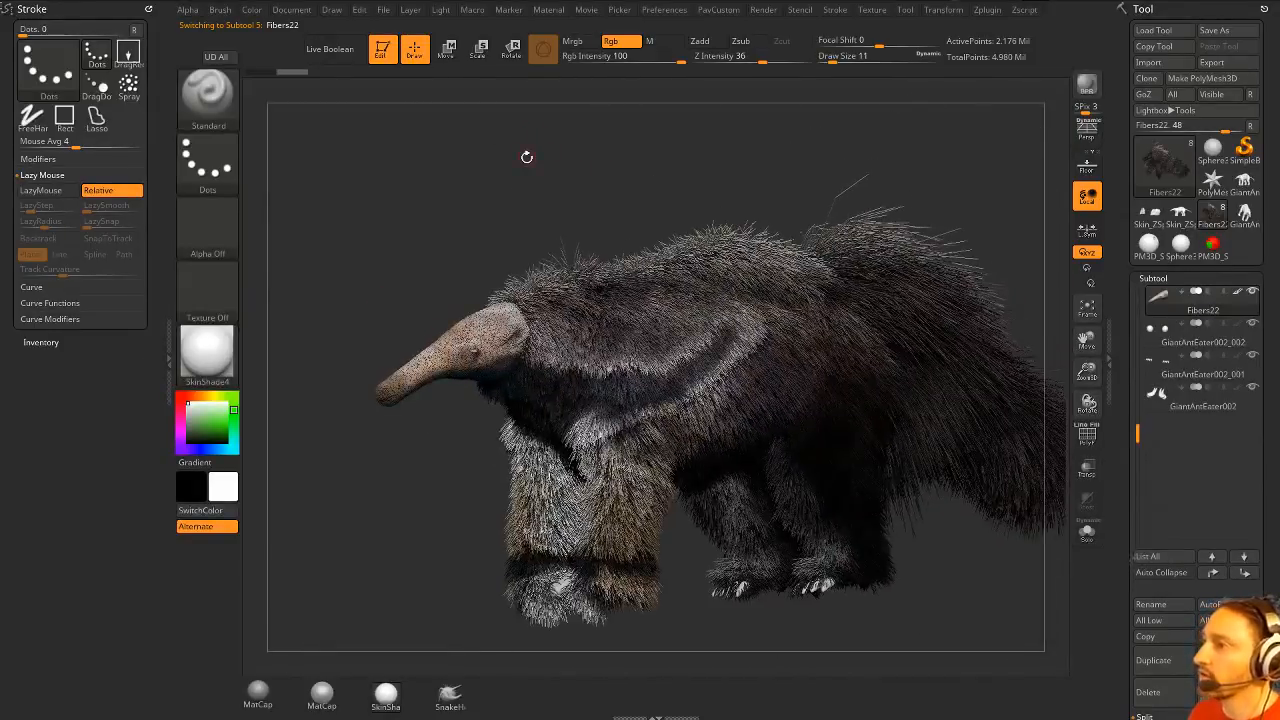
- Save the project and make a BPR render of the furred anteater in perspective view
key(ctrl+s)
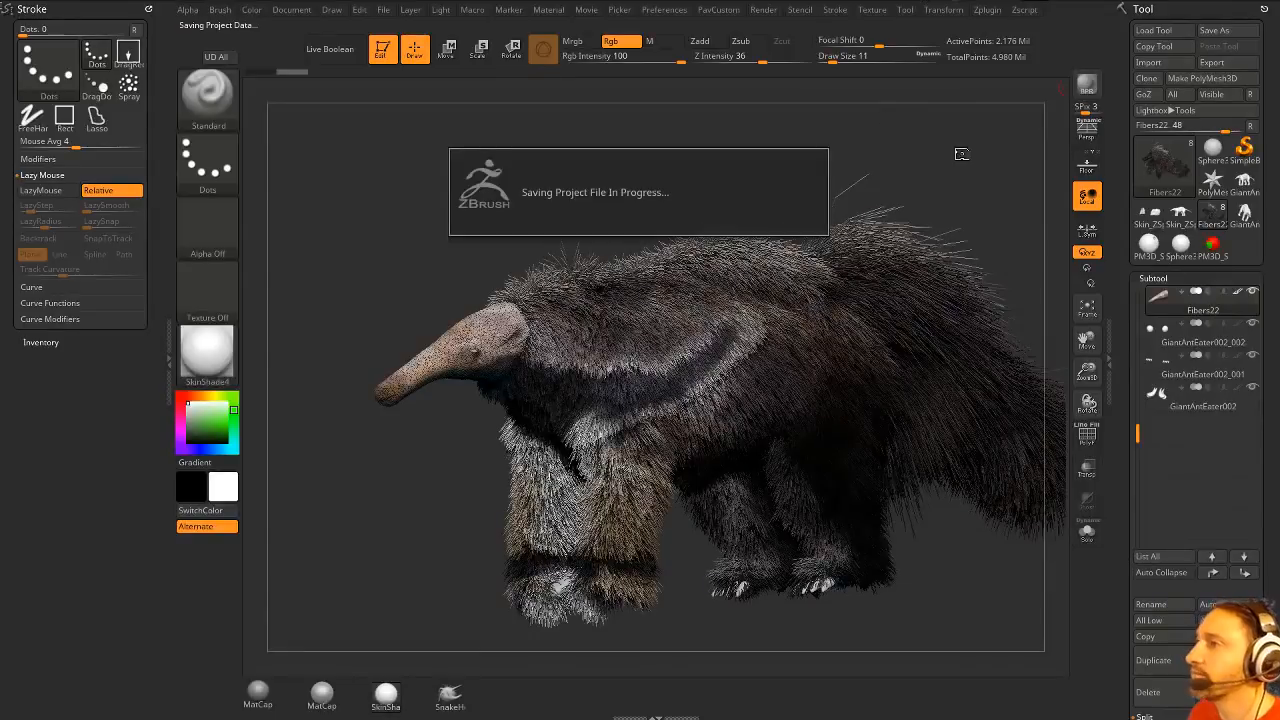
click(1087, 130)
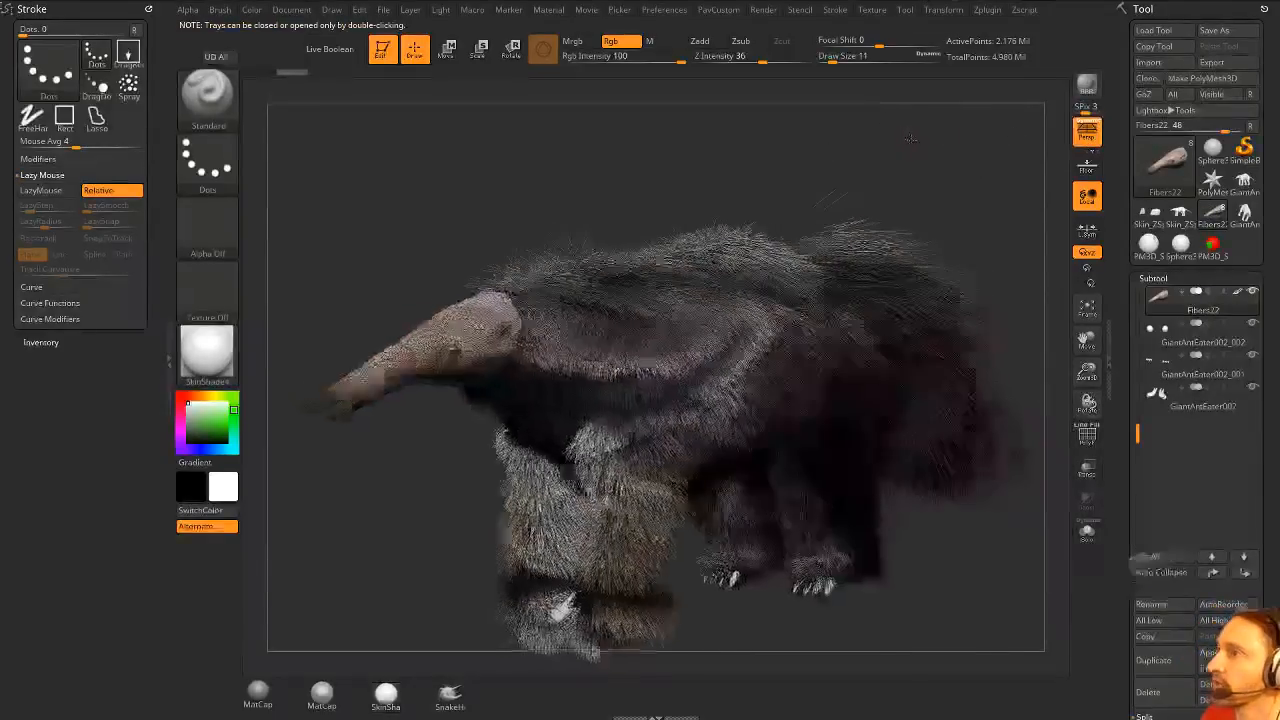
drag(928, 204, 945, 181)
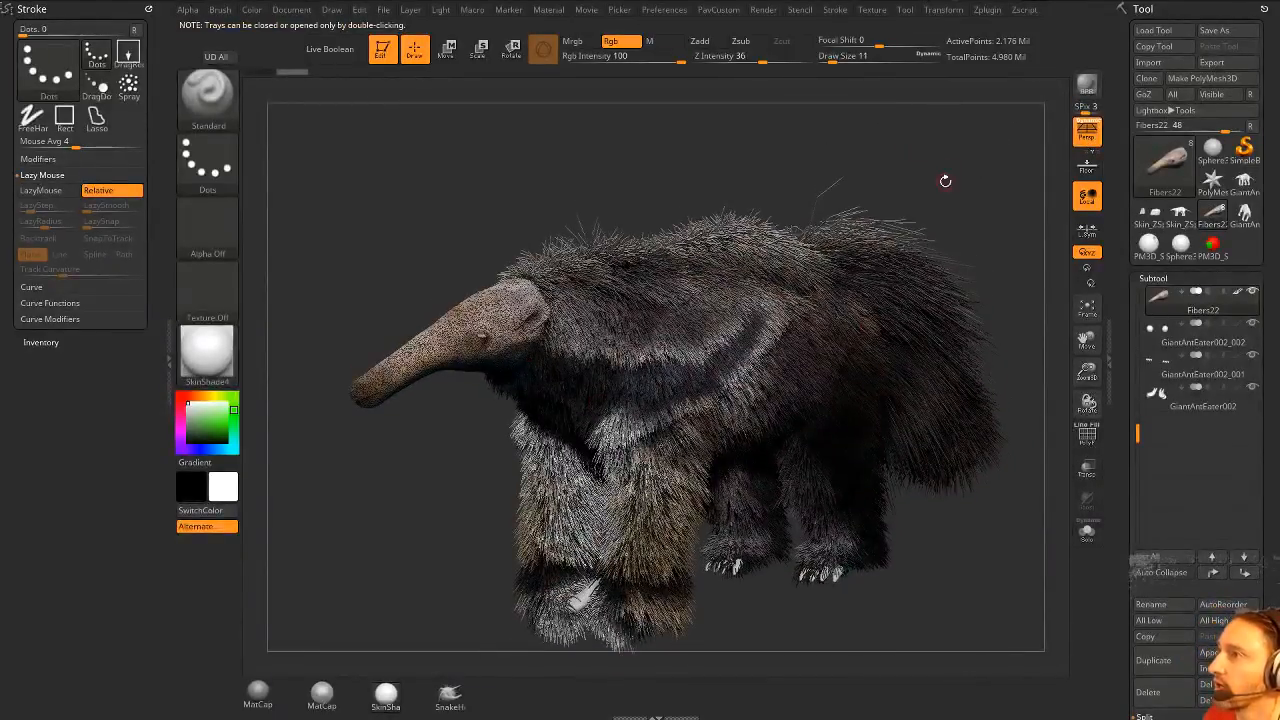
click(1091, 98)
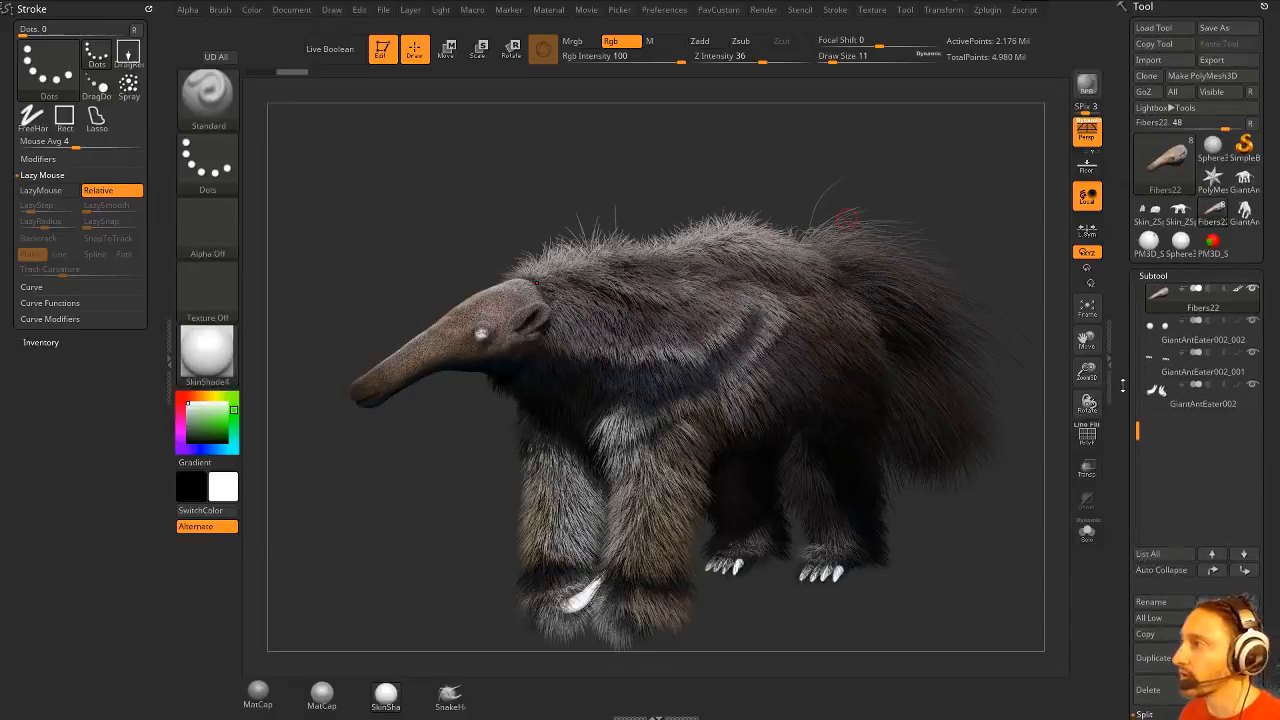
- Choose the GroomHairToss brush and make the tail fibers the active subtool
drag(1137, 432, 1138, 290)
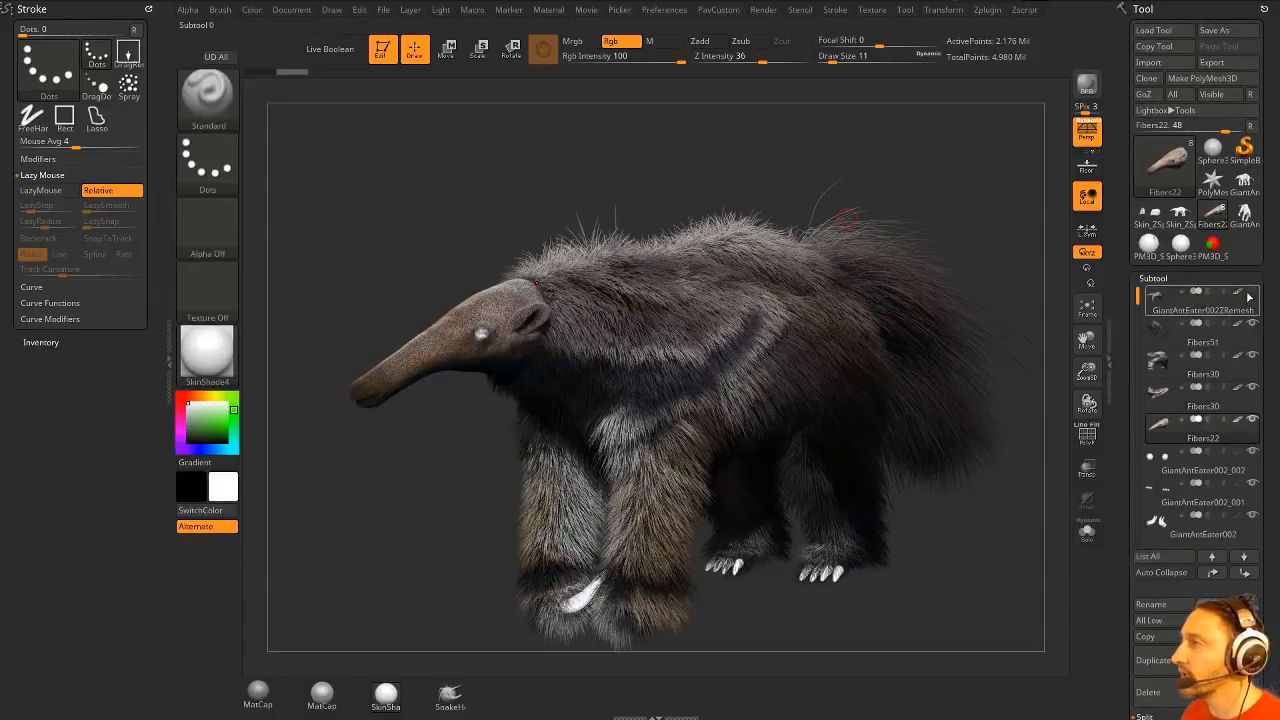
click(1250, 295)
right_drag(945, 195, 833, 219)
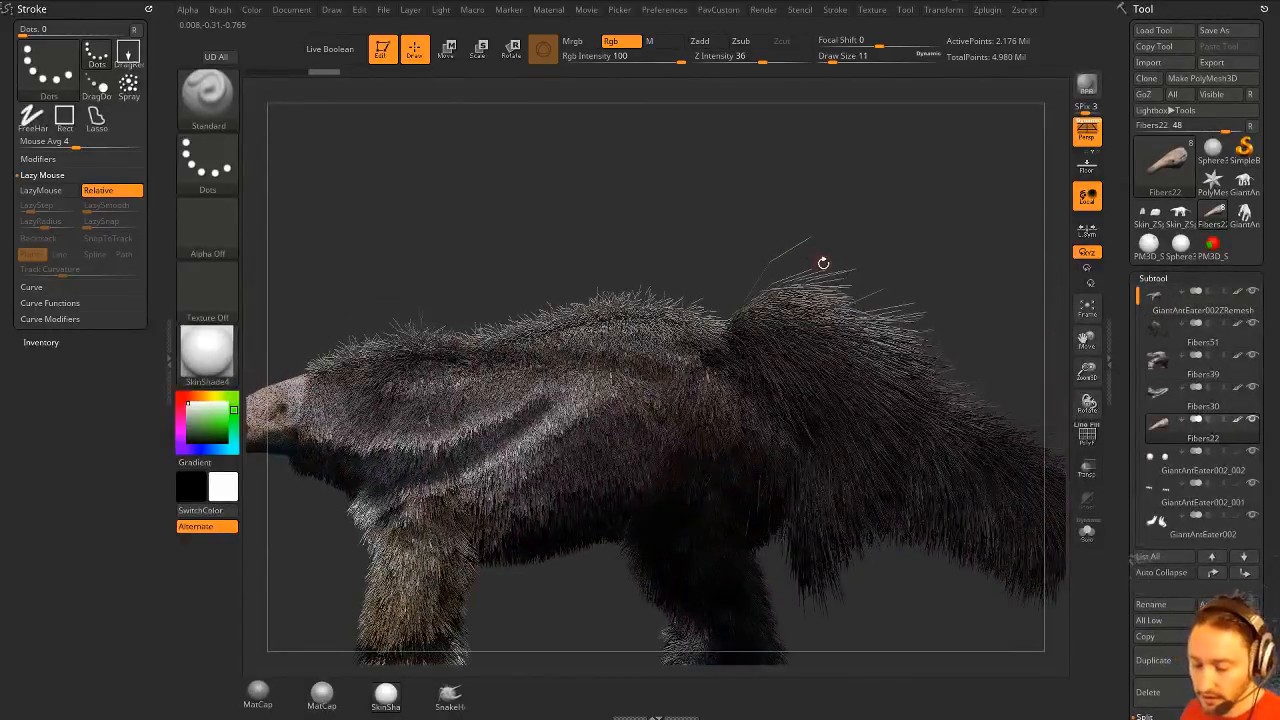
key(b)
key(b)
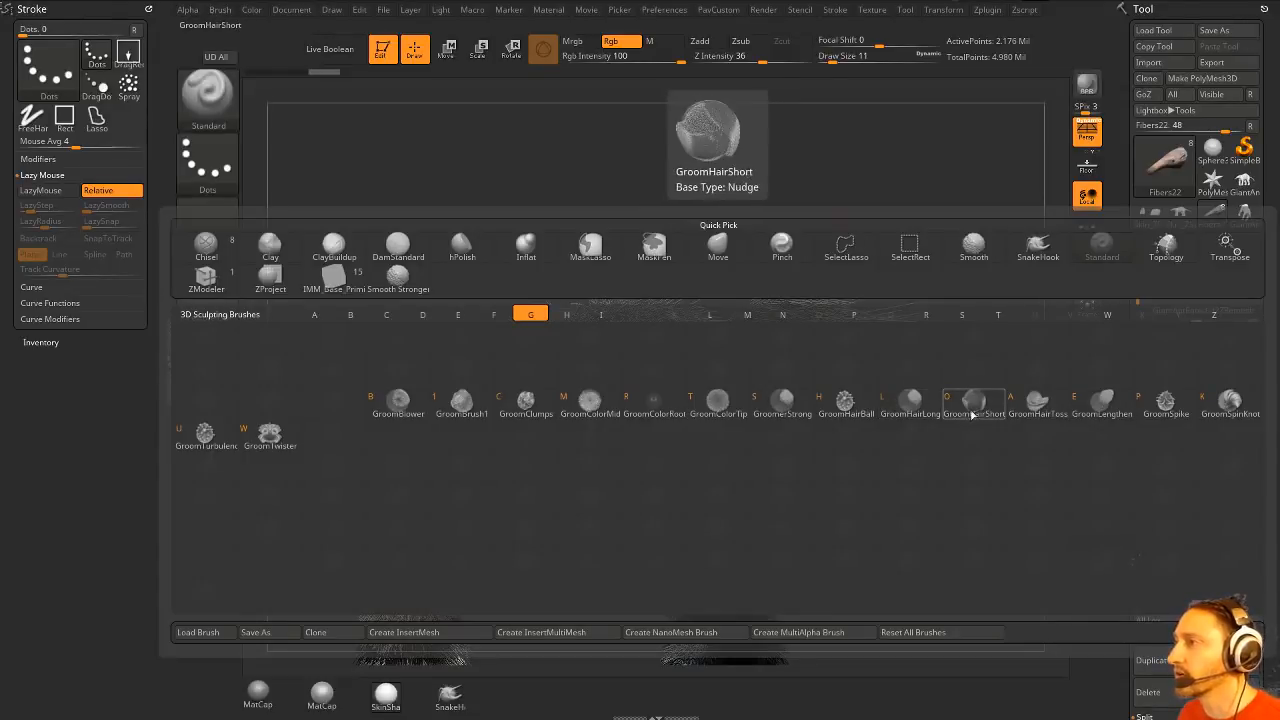
click(1038, 402)
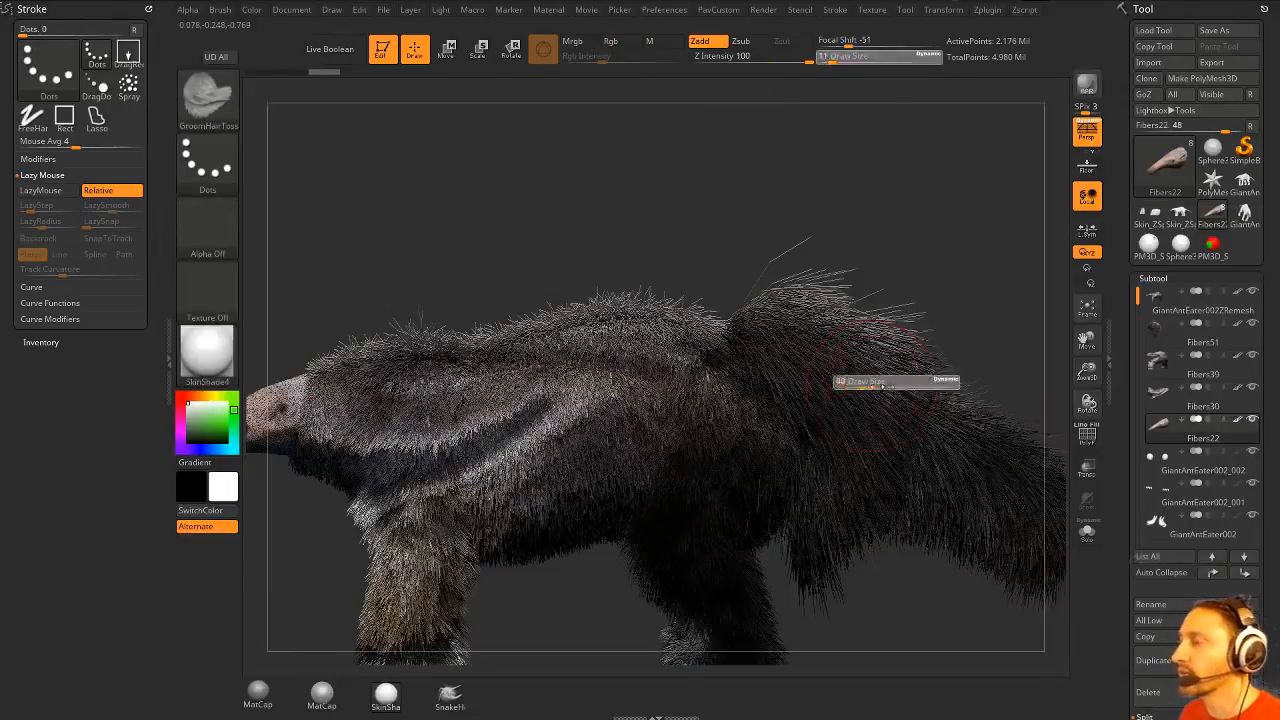
alt+click(835, 330)
- Comb the tail fur backwards and down towards the tip with GroomHairToss strokes at draw size 158
drag(780, 323, 890, 375)
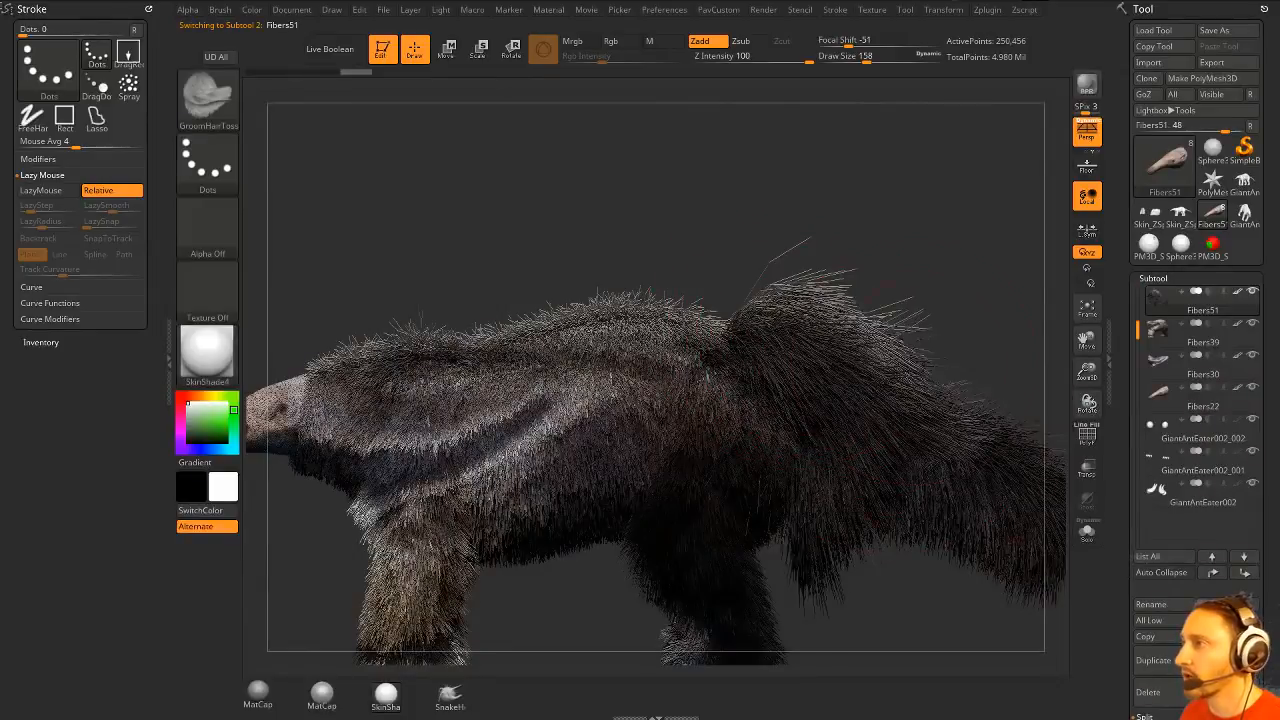
mouse_move(870, 215)
mouse_down()
mouse_move(630, 230)
mouse_move(901, 243)
mouse_move(893, 222)
mouse_up()
mouse_move(778, 322)
mouse_down()
mouse_move(835, 345)
mouse_move(895, 410)
mouse_up()
mouse_move(775, 312)
mouse_down()
mouse_move(808, 310)
mouse_move(900, 395)
mouse_up()
mouse_move(778, 325)
mouse_down()
mouse_move(815, 335)
mouse_move(898, 400)
mouse_up()
mouse_move(780, 335)
mouse_down()
mouse_move(846, 365)
mouse_move(890, 450)
mouse_up()
alt+right_drag(890, 450, 746, 374)
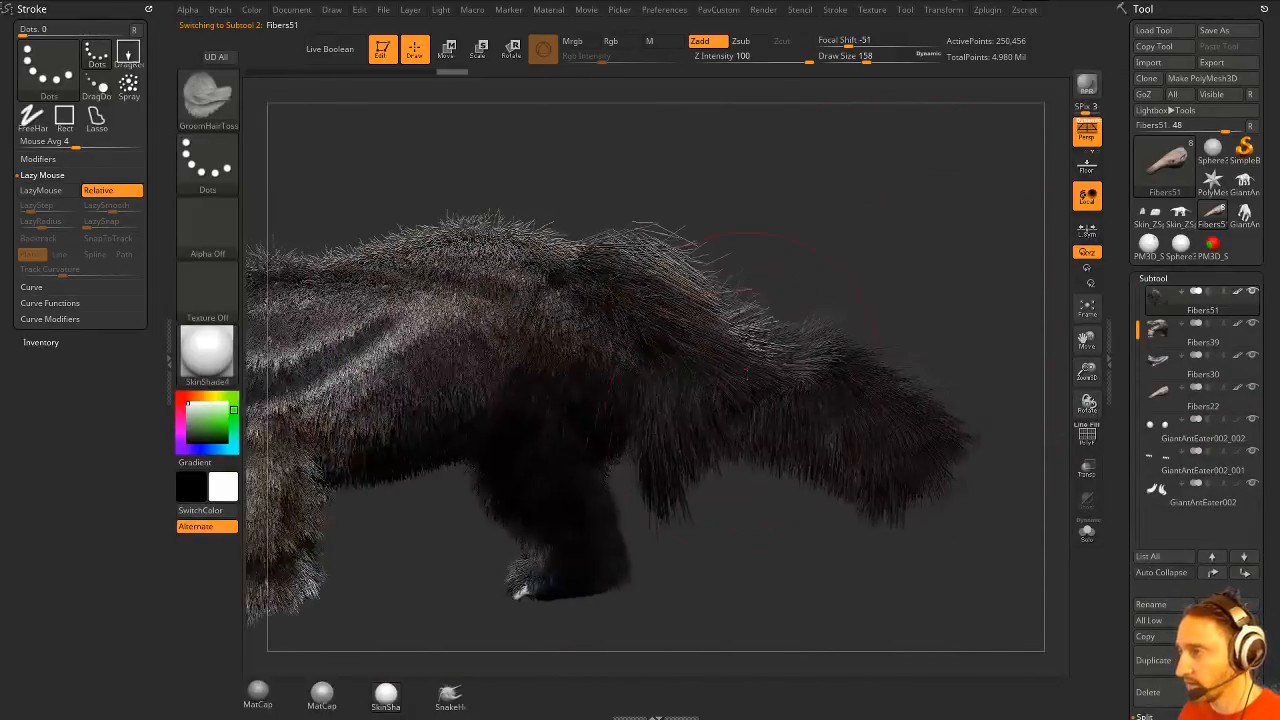
drag(778, 440, 915, 480)
drag(780, 318, 840, 350)
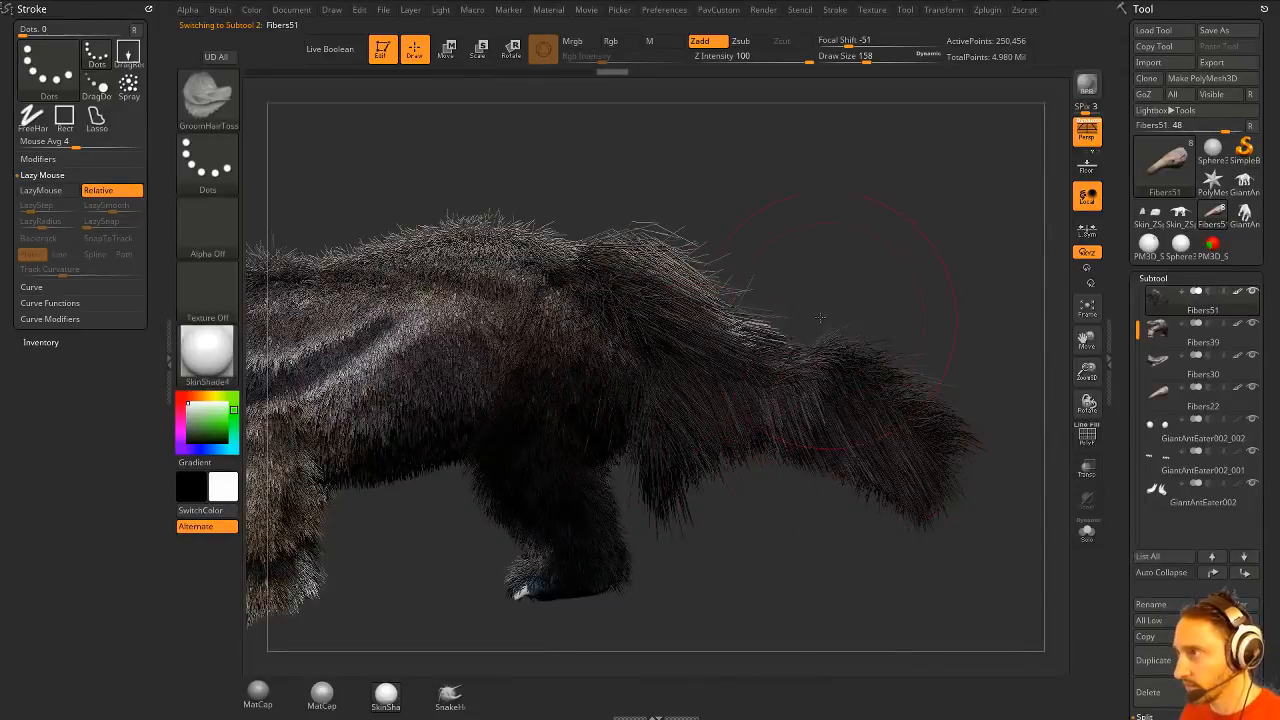
drag(700, 295, 826, 384)
mouse_move(892, 283)
alt+mouse_down()
mouse_move(950, 305)
mouse_move(852, 258)
mouse_move(877, 294)
alt+mouse_up()
- Switch to the Move brush with a draw size of 112
key(bracketleft)
key(bracketleft)
key(b)
key(m)
key(v)
key(s)
- Try to reshape the hanging fur beneath the tail with the Move brush, and undo the strokes
drag(782, 420, 795, 480)
drag(842, 606, 846, 614)
key(ctrl+z)
drag(664, 444, 745, 578)
key(ctrl+z)
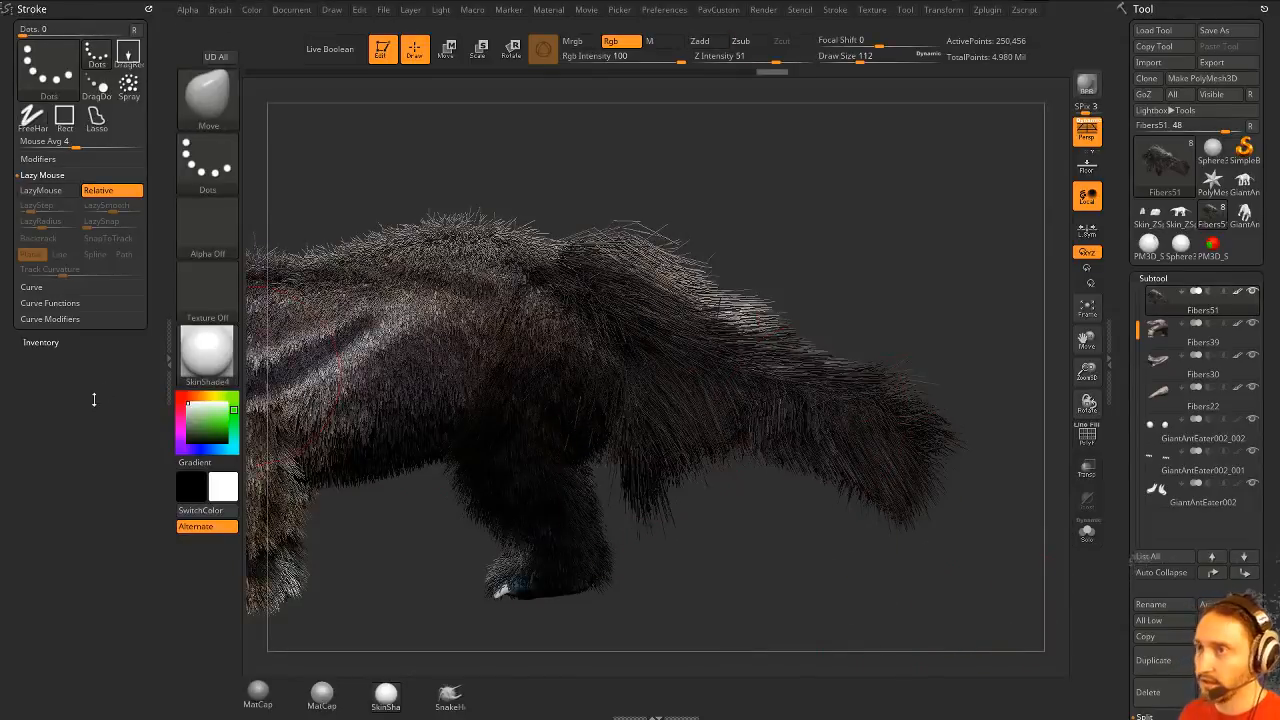
- Dock the Brush palette in place of the Stroke palette and open its Auto Masking settings for FiberMesh
click(148, 8)
click(220, 10)
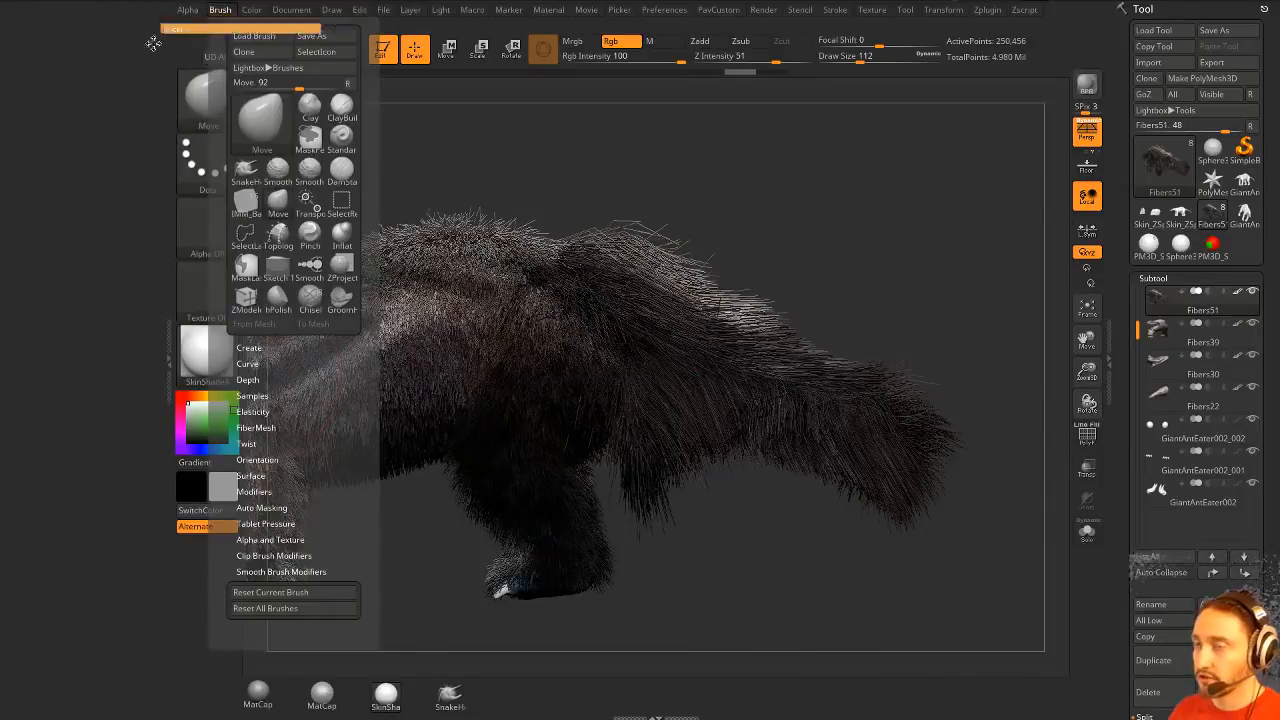
click(155, 38)
key(shift)
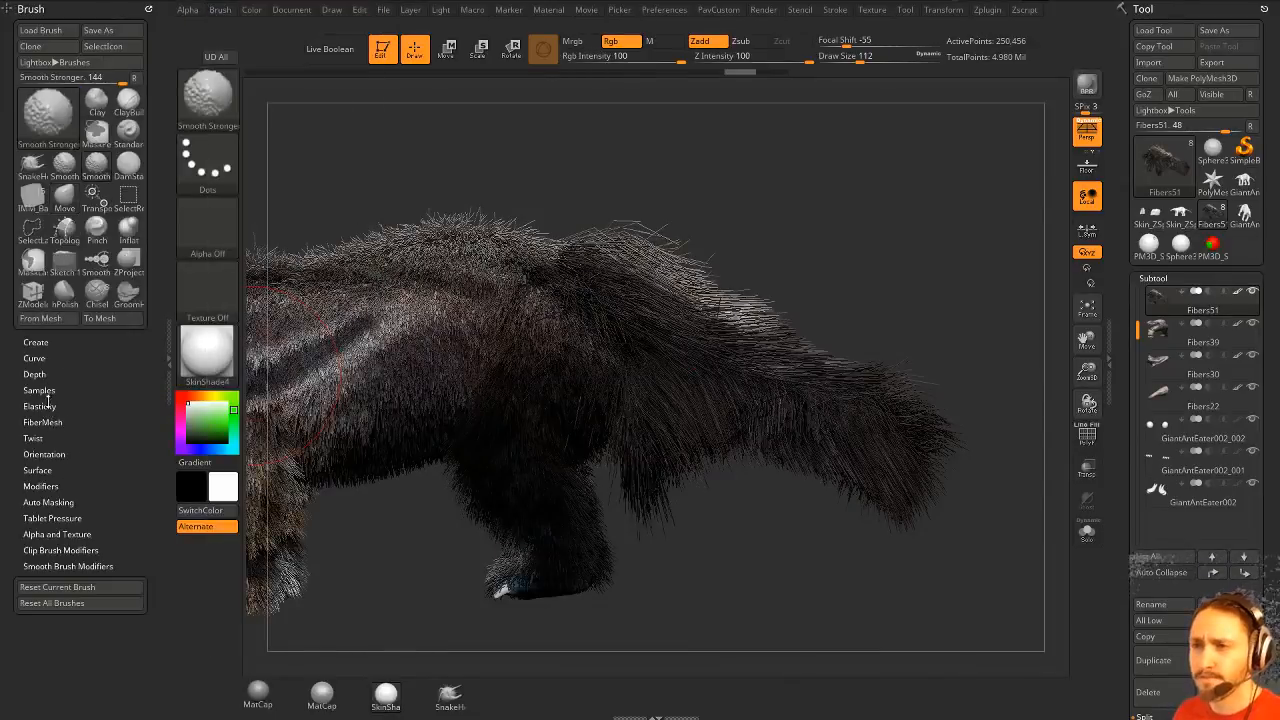
click(48, 502)
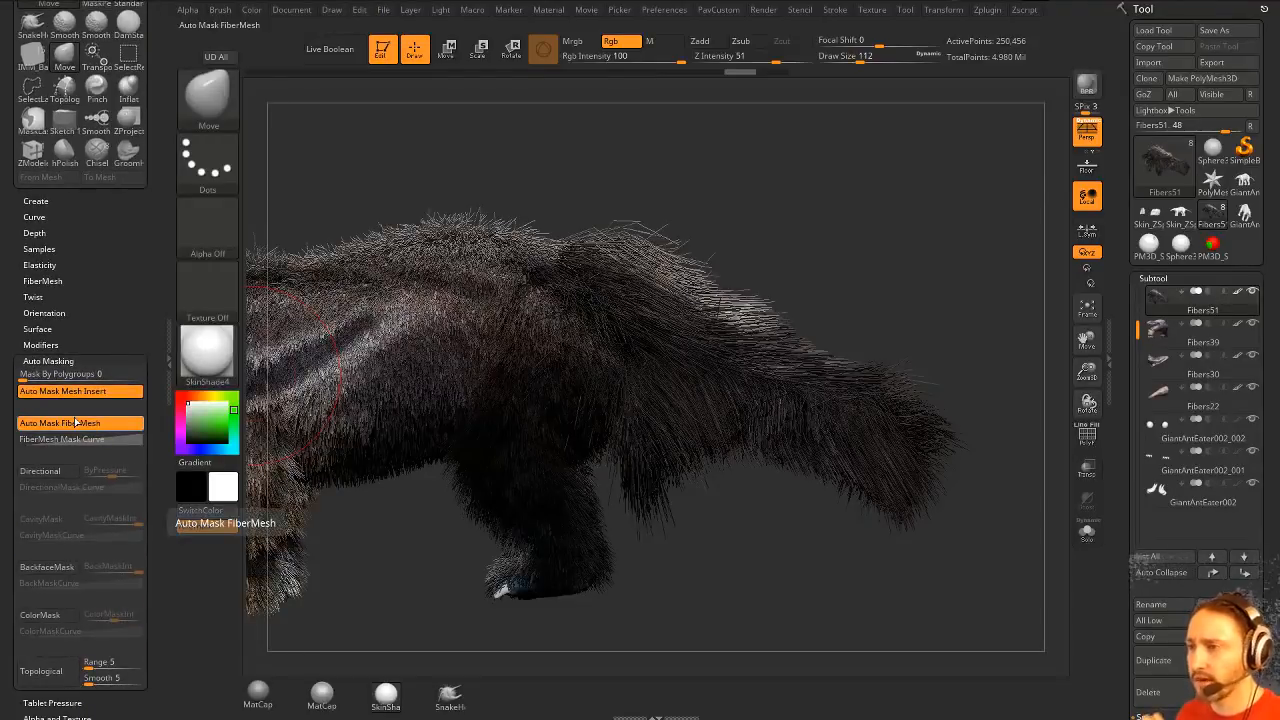
- Smooth the long fur beneath the base of the tail with Smooth Stronger at draw size 112, and review the coat
key(shift)
key(shift)
key(shift)
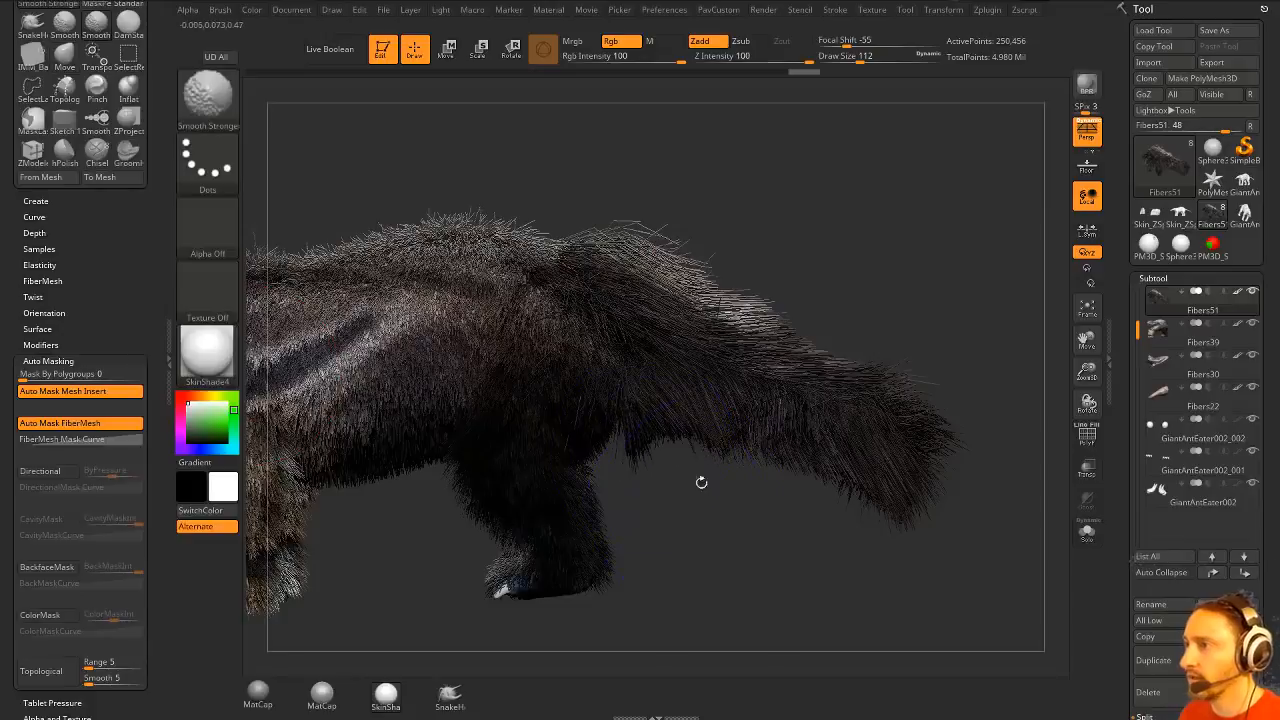
mouse_move(701, 482)
mouse_down()
mouse_move(988, 350)
mouse_move(886, 277)
mouse_move(765, 297)
mouse_move(845, 245)
mouse_move(840, 183)
mouse_move(940, 200)
mouse_up()
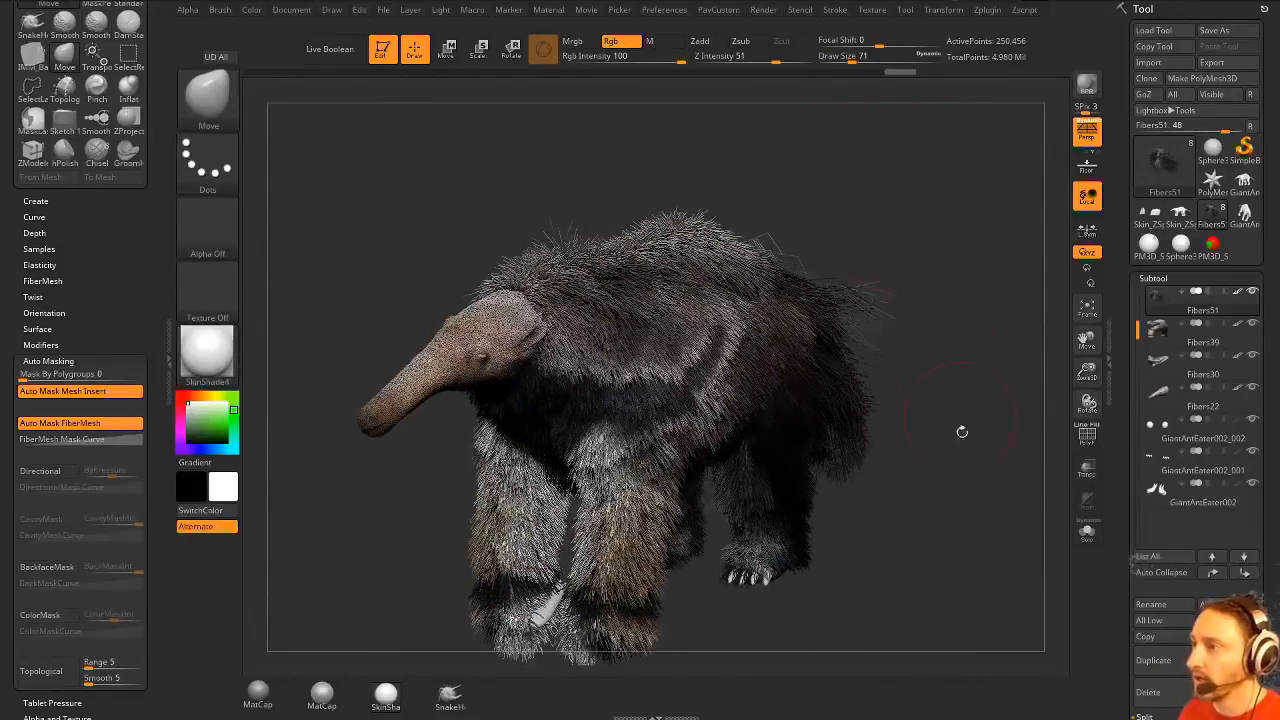
drag(962, 431, 947, 525)
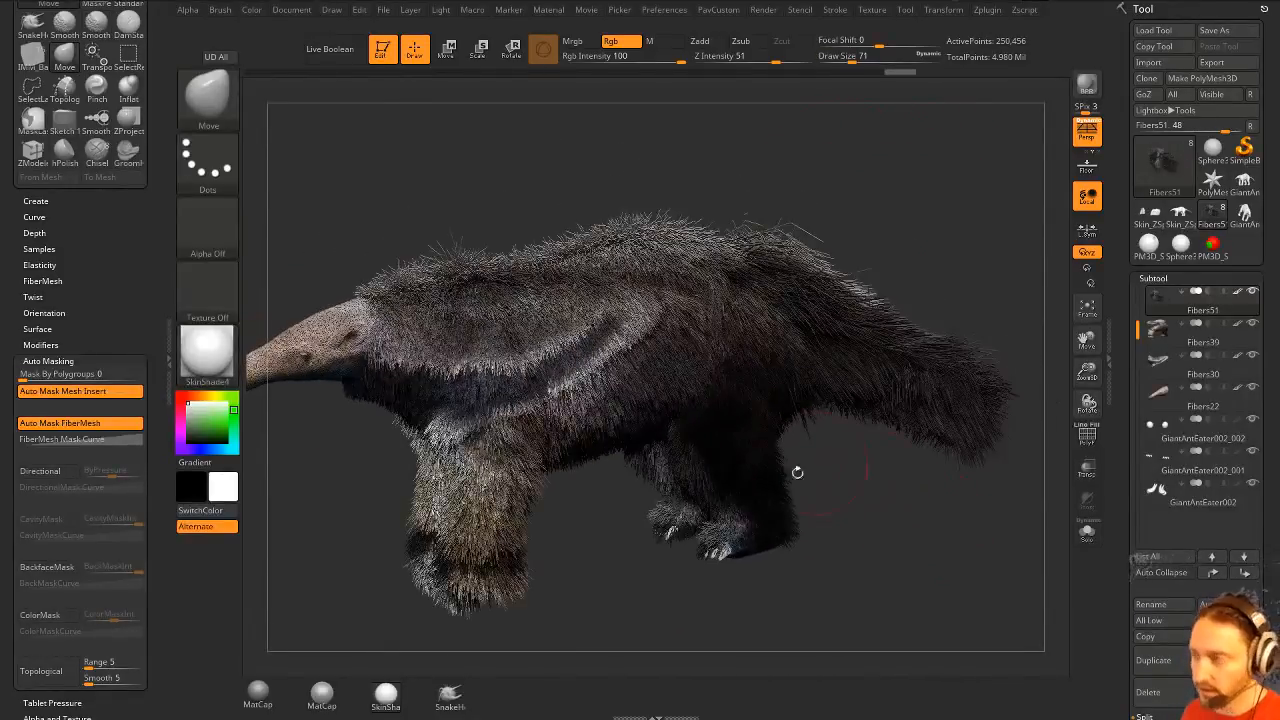
- Select the SnakeHook brush and the body and leg fibers, and undo a test pull behind the front leg
click(450, 694)
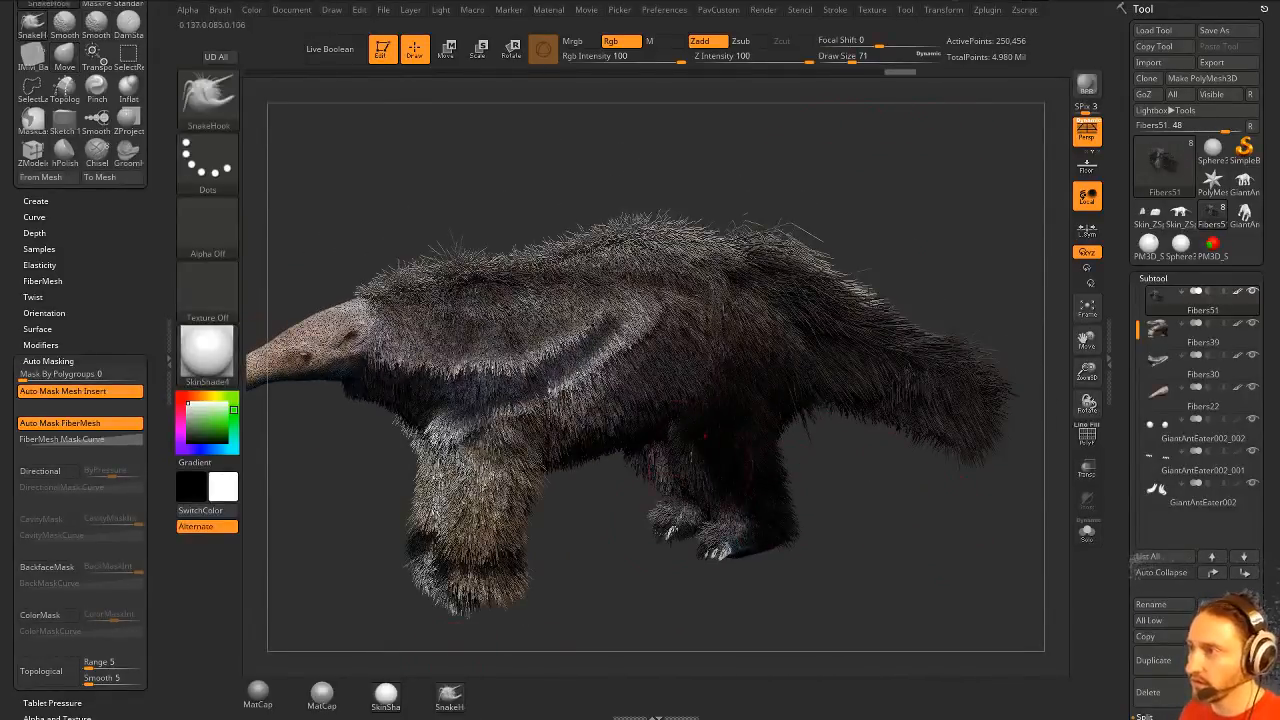
alt+click(527, 481)
drag(527, 481, 636, 502)
key(ctrl+z)
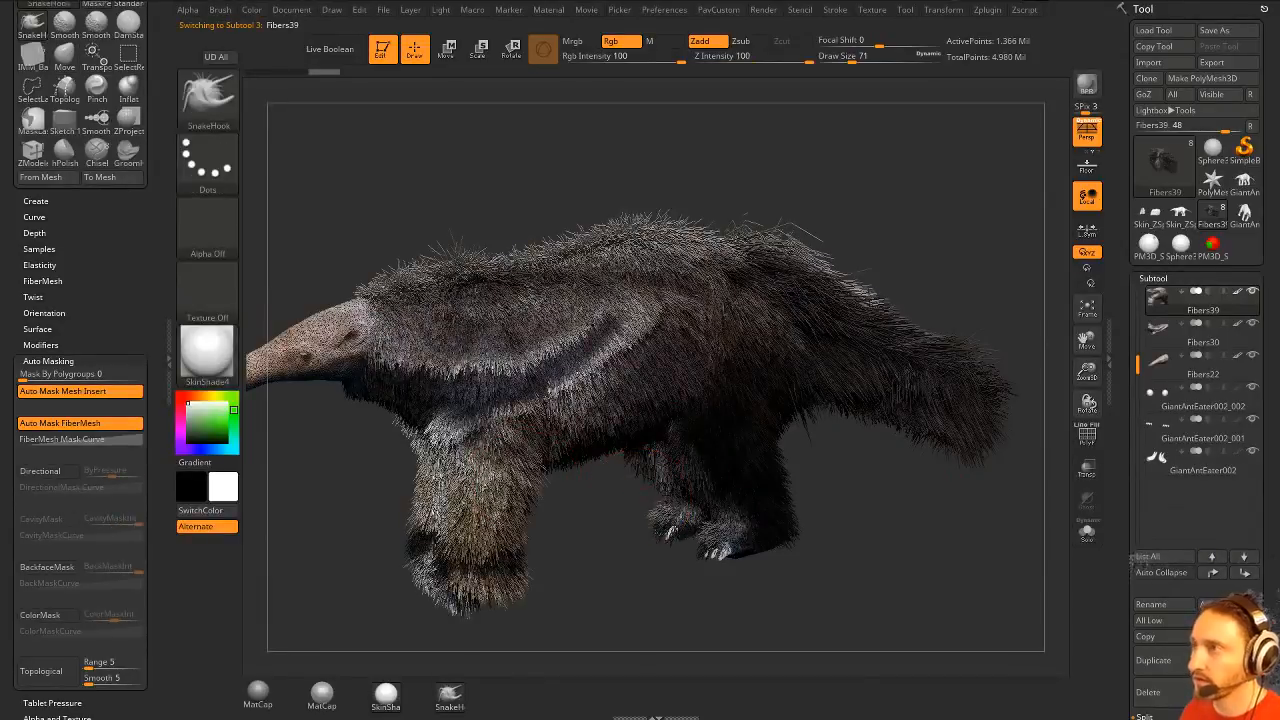